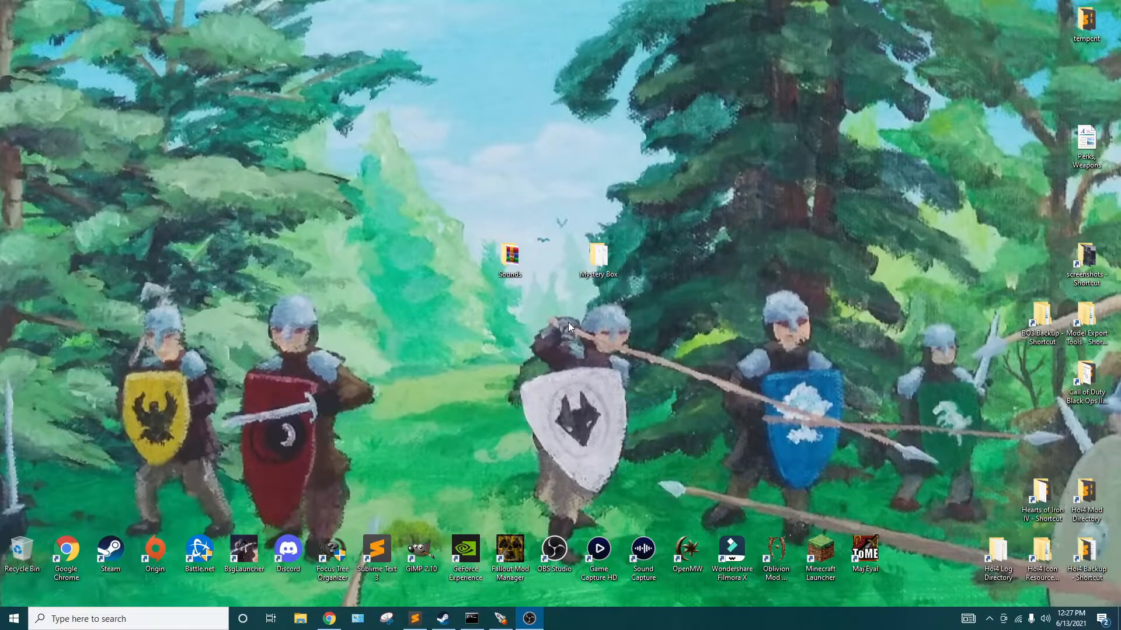
Open "BO3 Weapons, Perks, Shield, And Other Sound Fix.rar" from the Sounds desktop folder and enter its Tutorial Pack folder
double_click(505, 272)
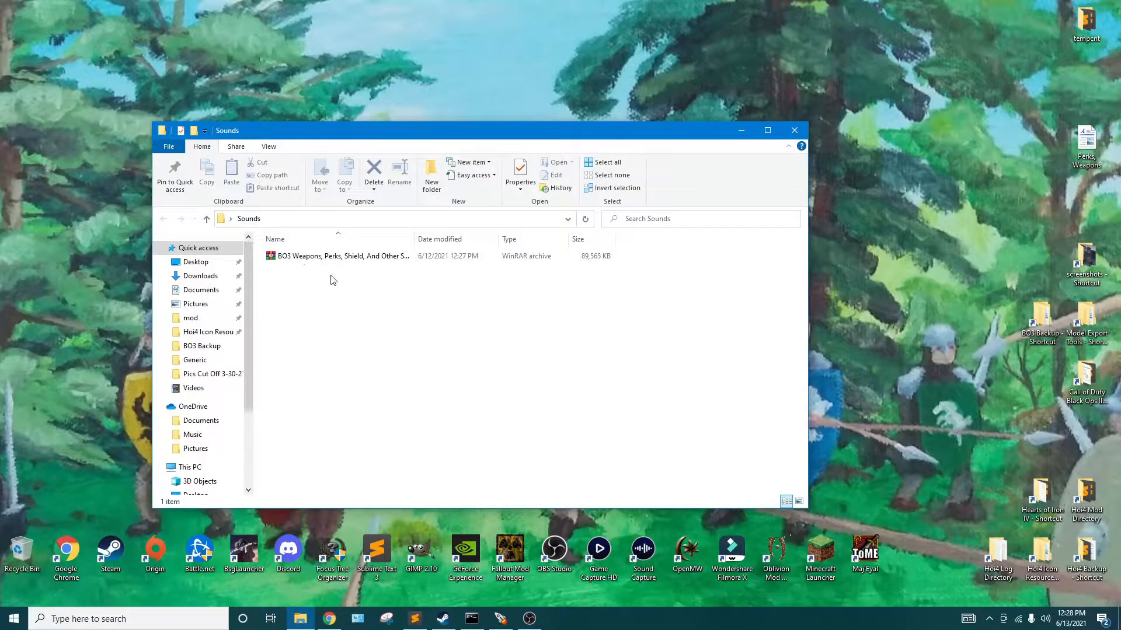
click(320, 259)
double_click(320, 260)
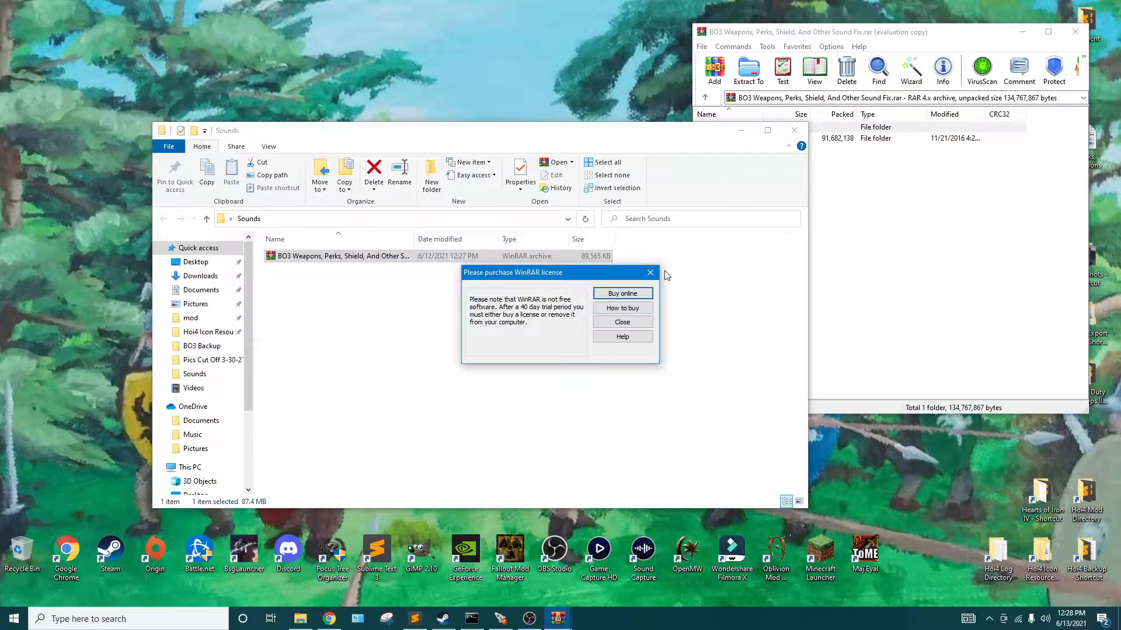
click(649, 274)
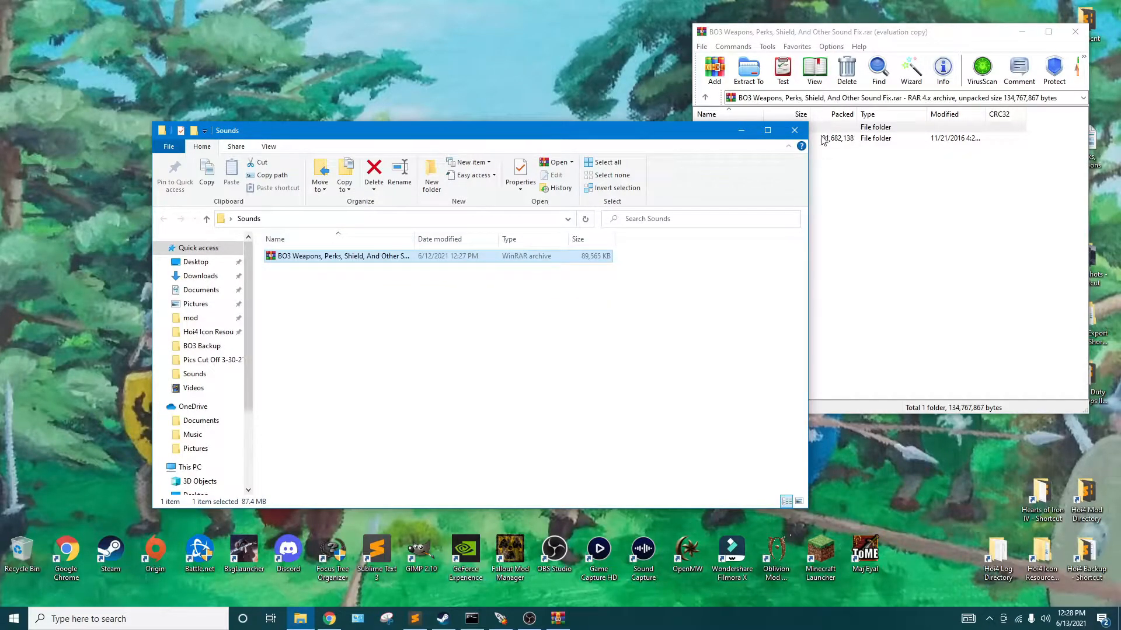
click(346, 281)
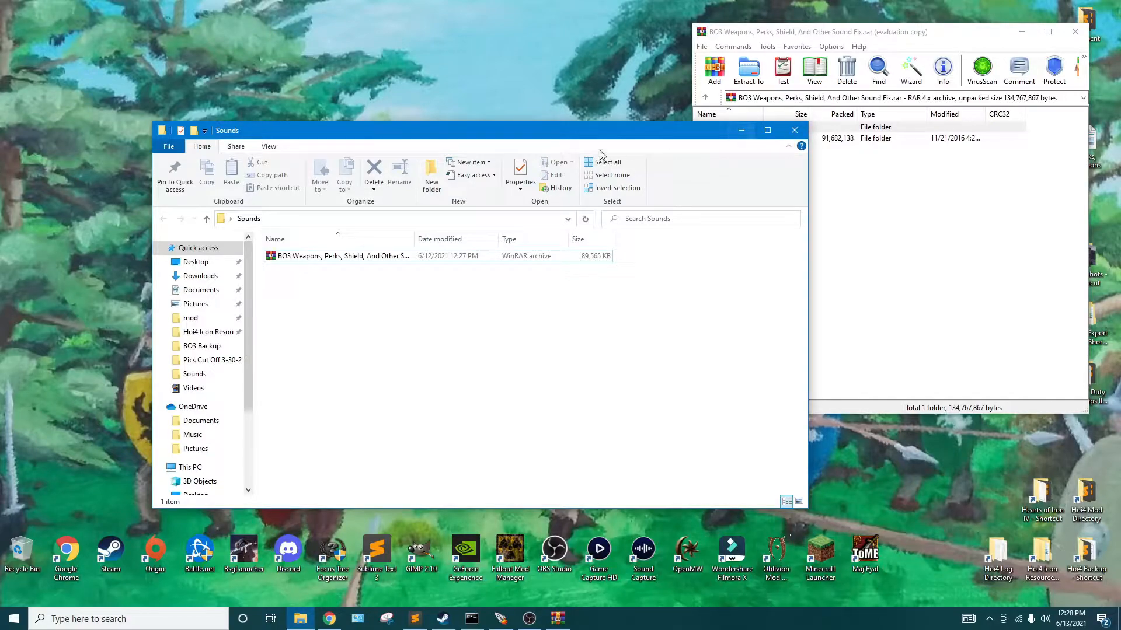
click(741, 130)
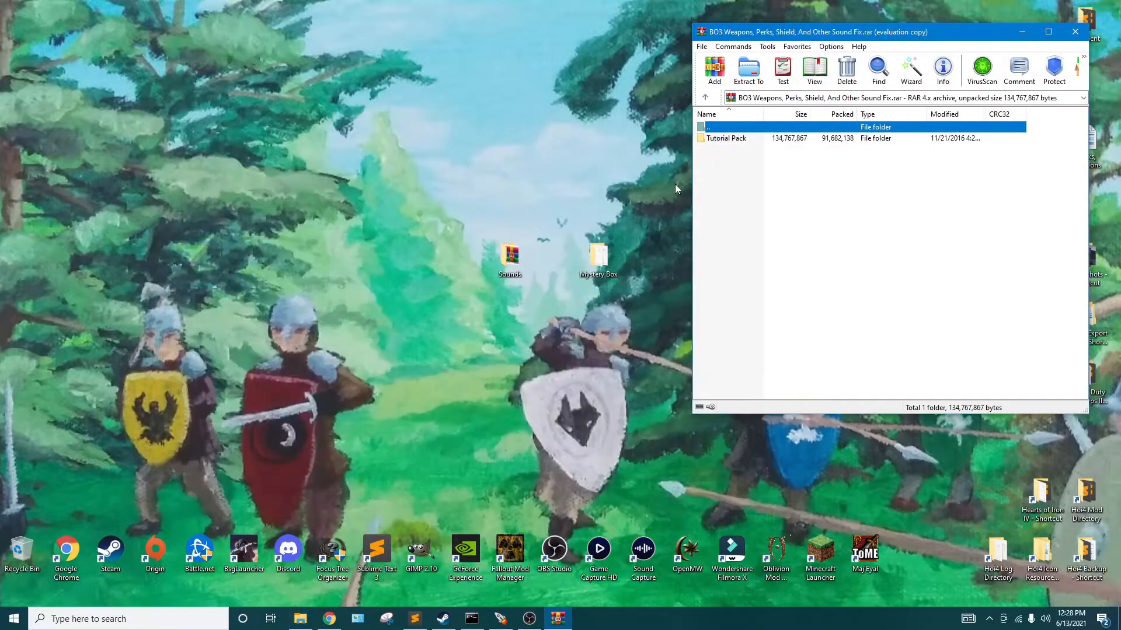
double_click(776, 140)
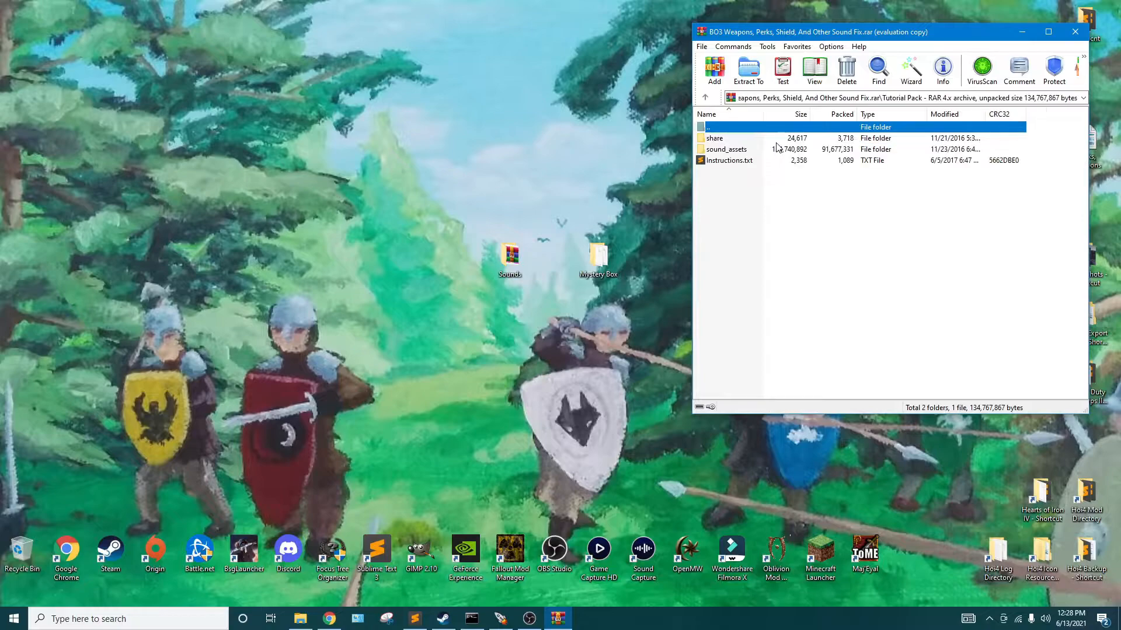
drag(763, 37, 727, 42)
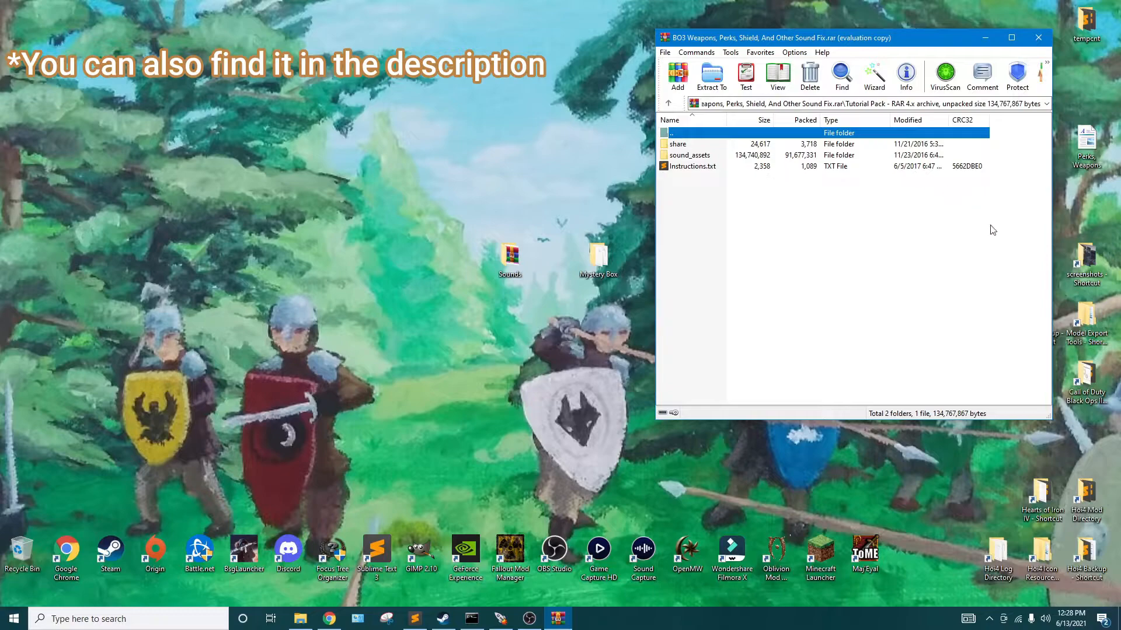
Open the Call of Duty Black Ops III root folder from its desktop shortcut and maximize its window
click(1077, 373)
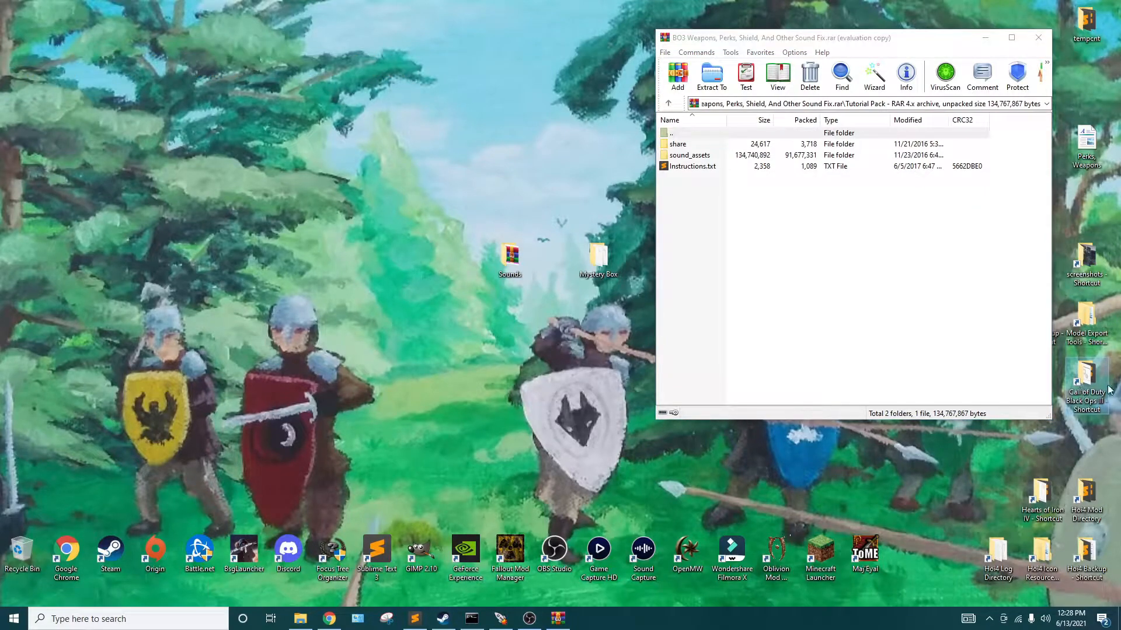
double_click(1096, 397)
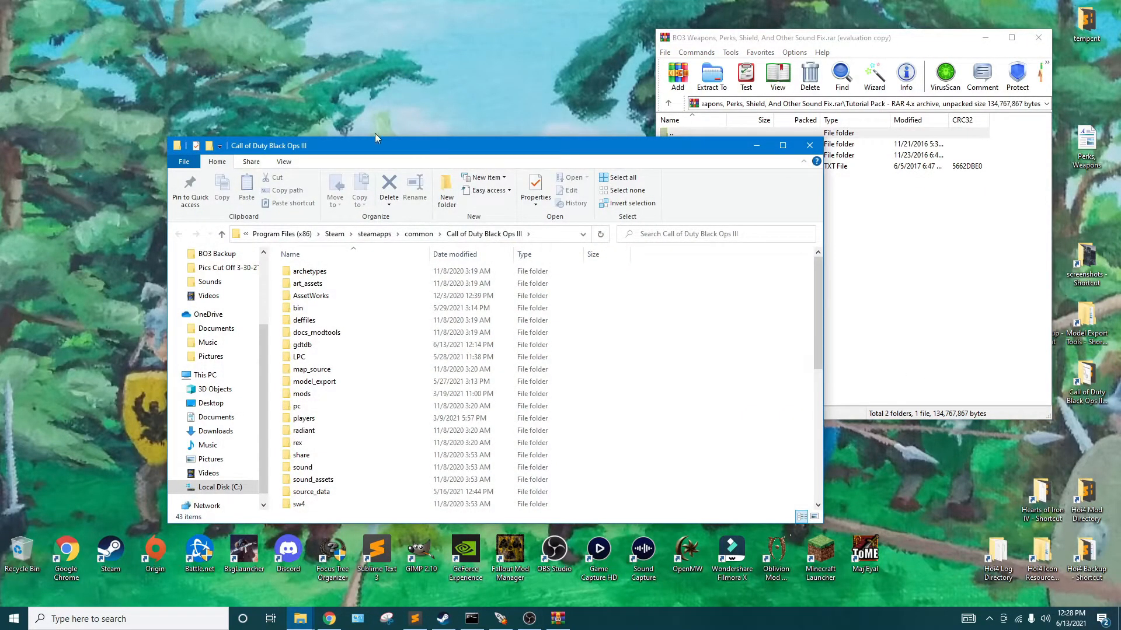
drag(367, 139, 314, 78)
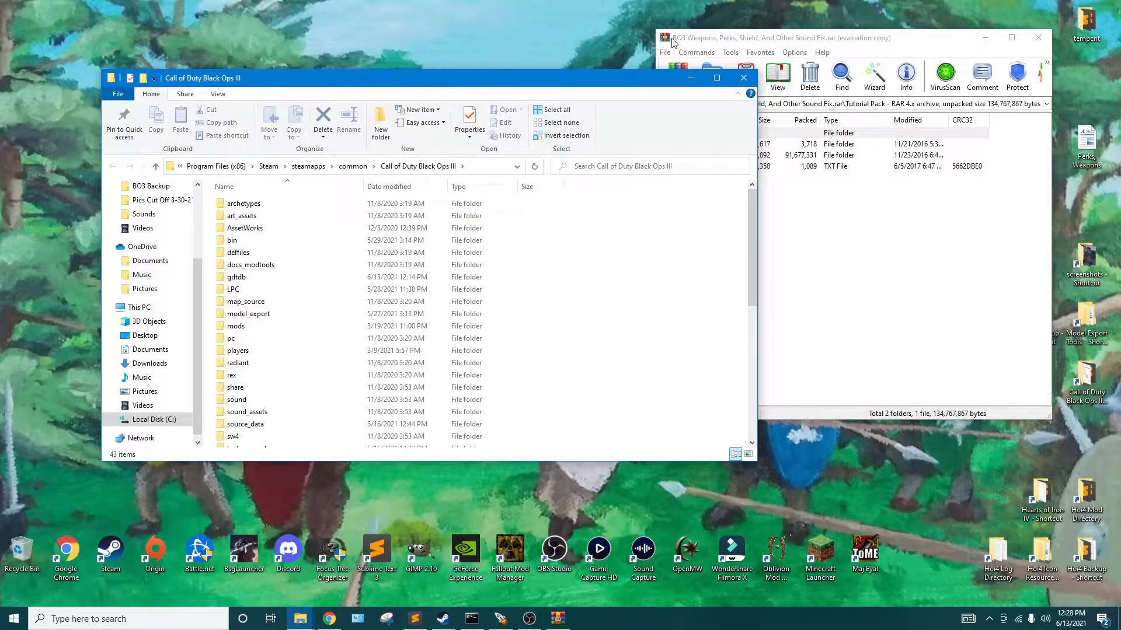
click(715, 78)
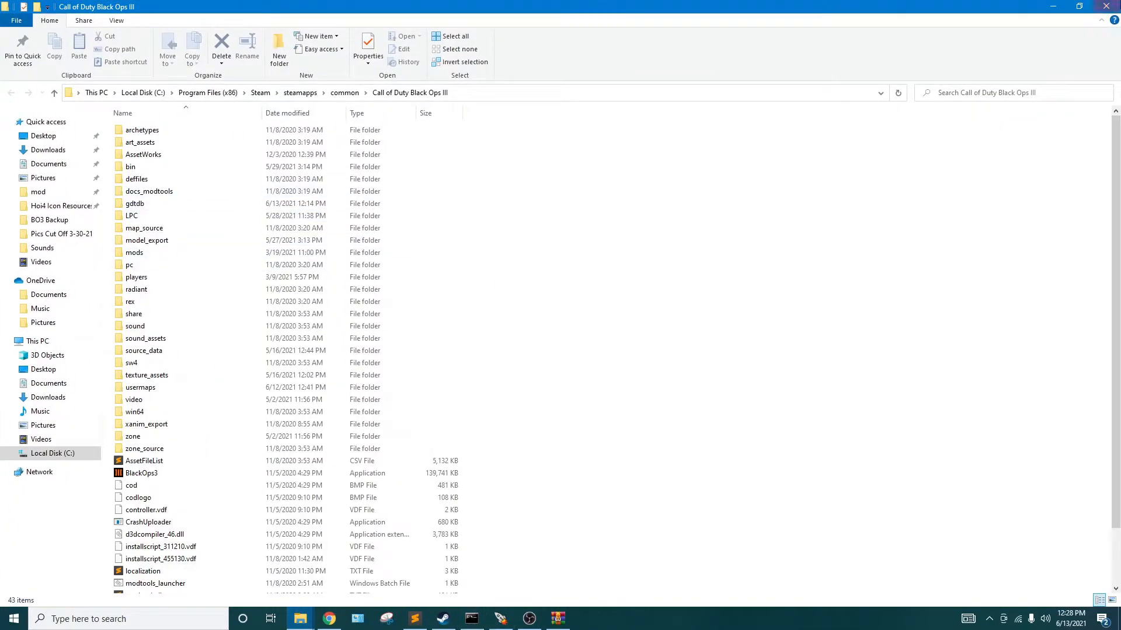
Switch to Steam and view the local files properties of Call of Duty: Black Ops III – Mod Tools
click(442, 619)
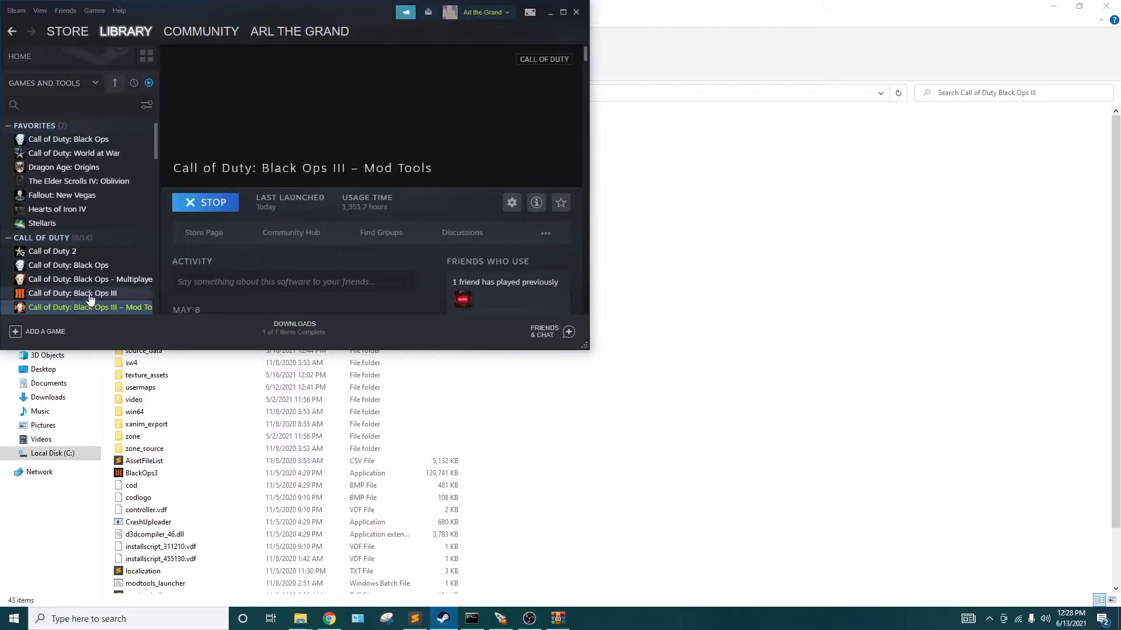
scroll(84, 290, down, 1)
right_click(87, 250)
click(139, 248)
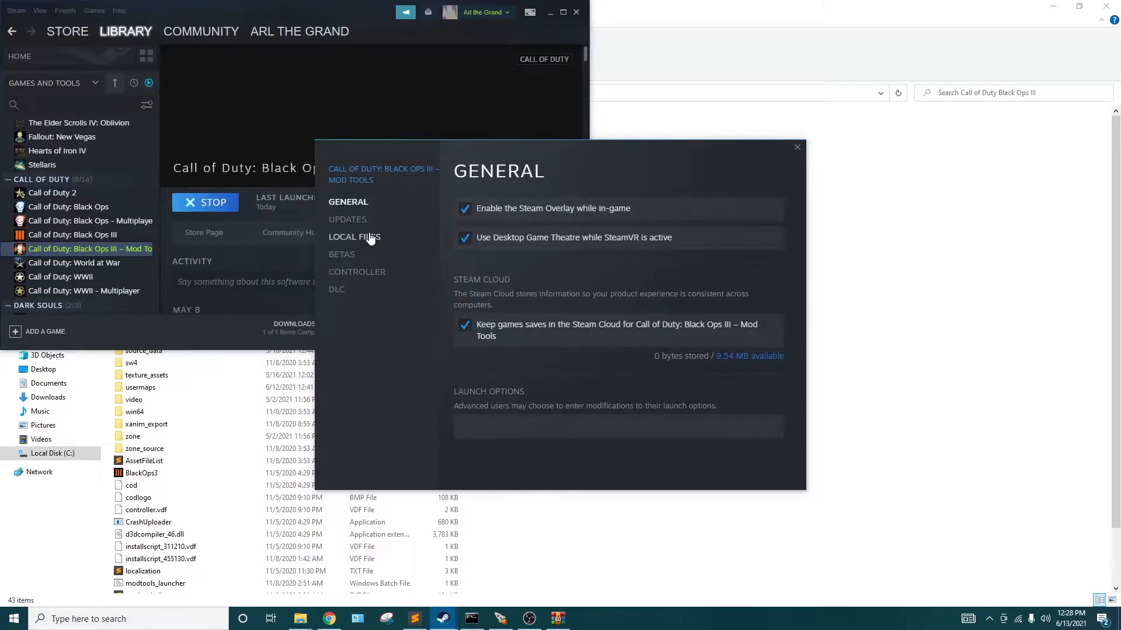
click(370, 237)
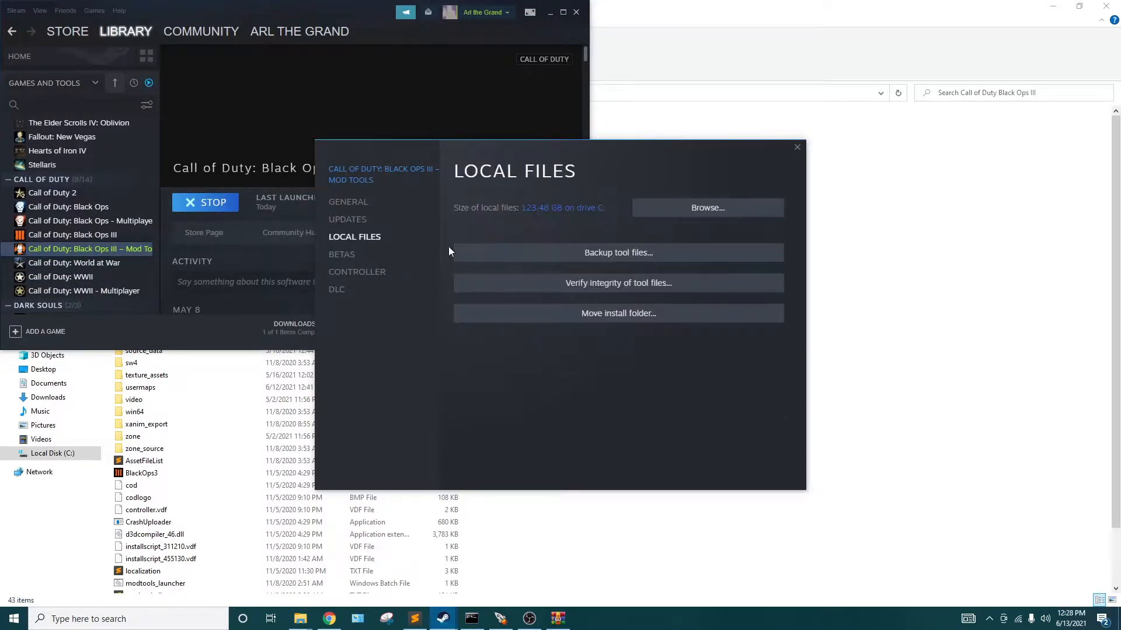
click(797, 148)
click(550, 13)
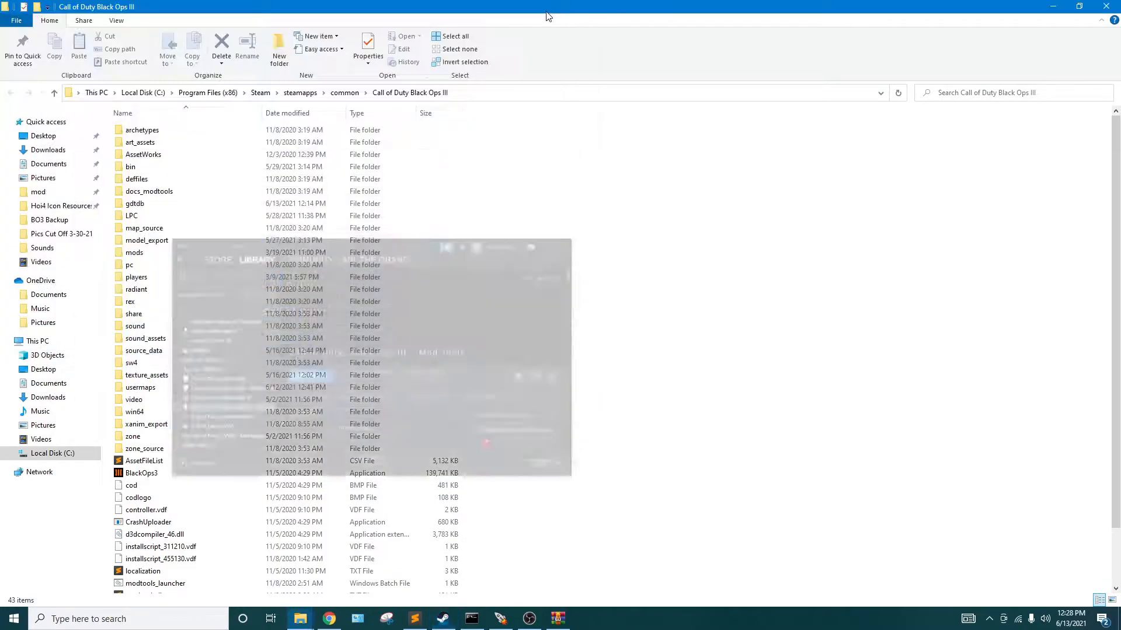
Switch to the Mod Tools Launcher, open the zm_seelow map's folder and go up to the Call of Duty Black Ops III root folder
click(473, 618)
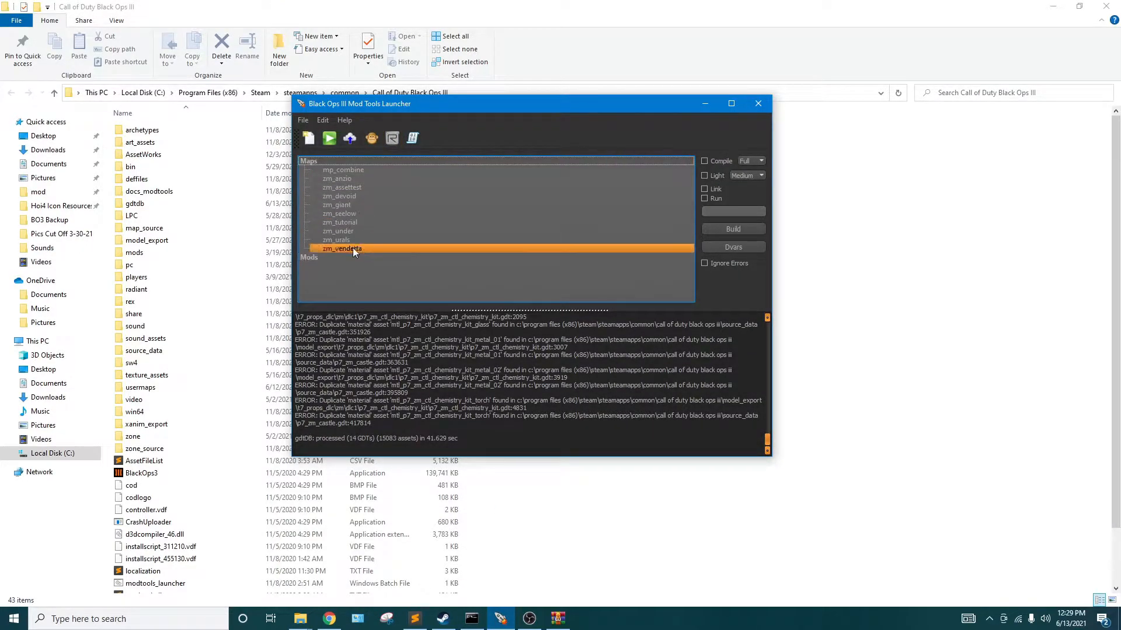
right_click(344, 214)
click(398, 257)
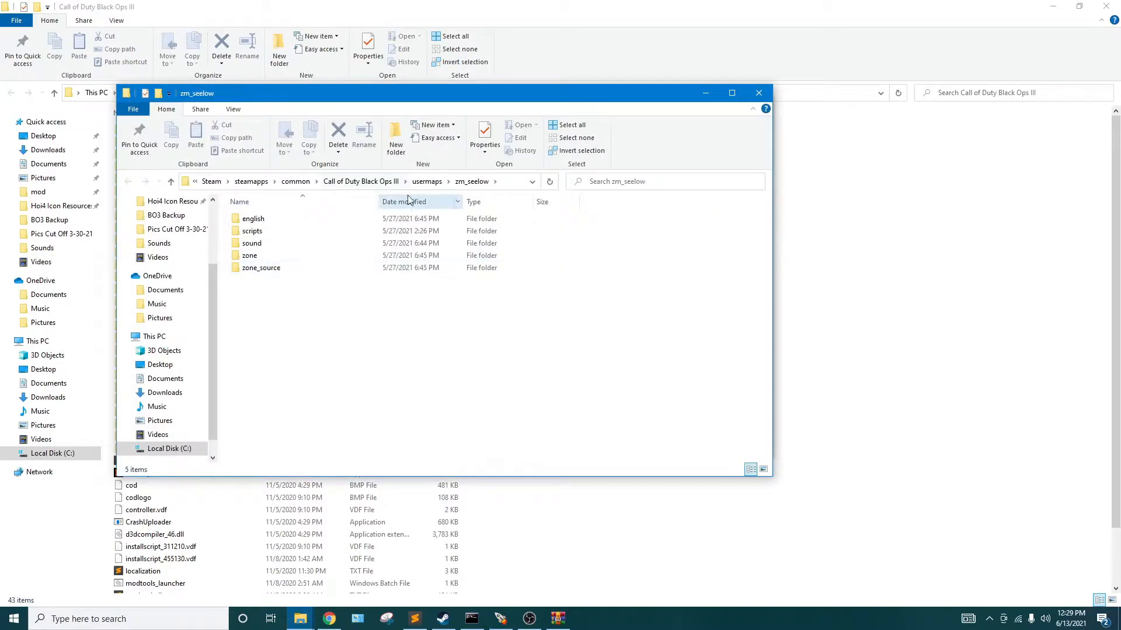
click(359, 183)
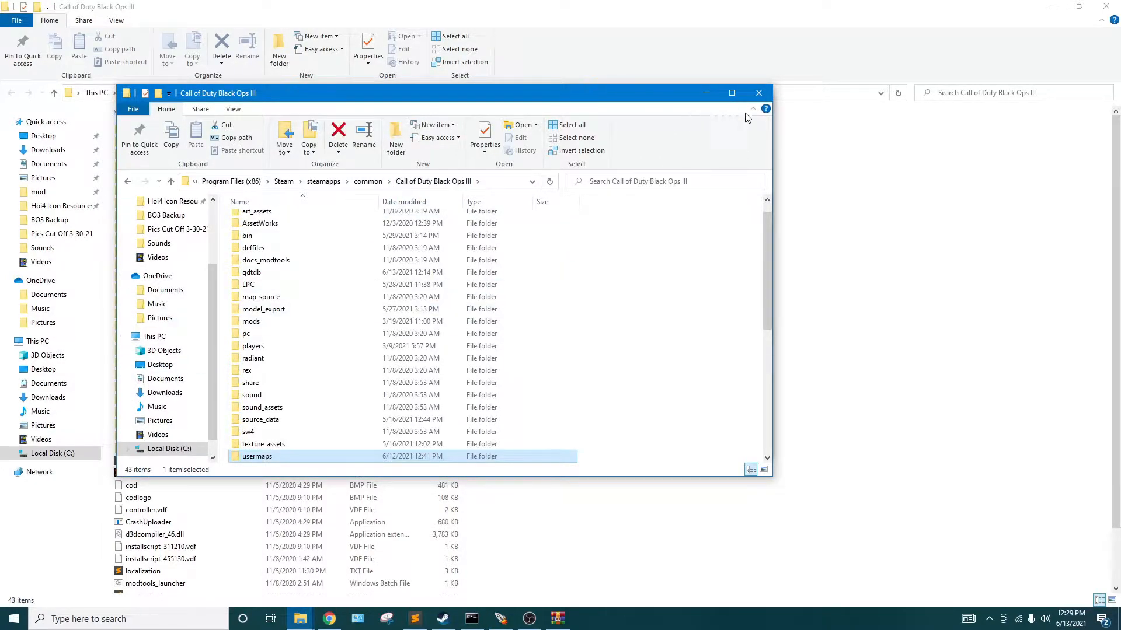
click(758, 93)
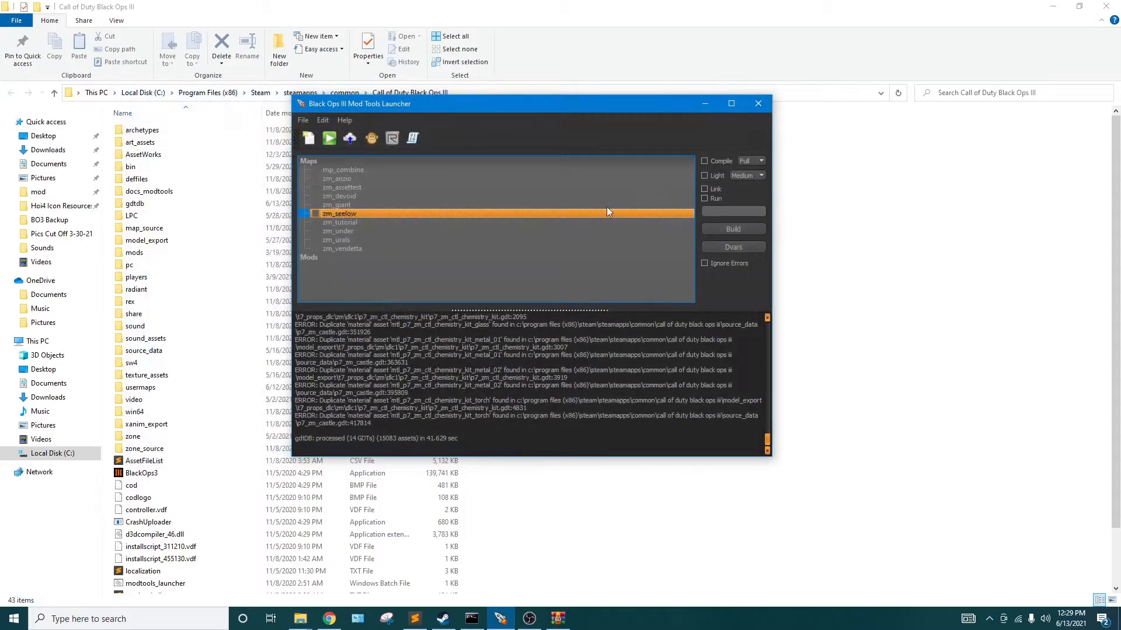
click(758, 106)
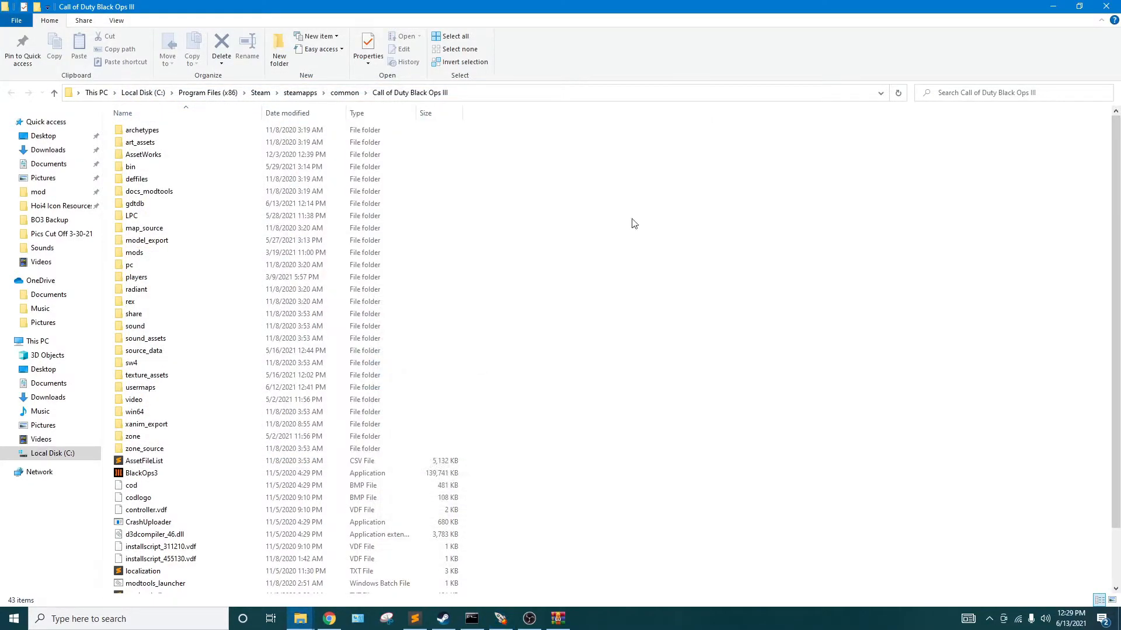
Extract the archive's share and sound_assets folders into the Call of Duty Black Ops III root folder, replacing the files with the same names
click(557, 619)
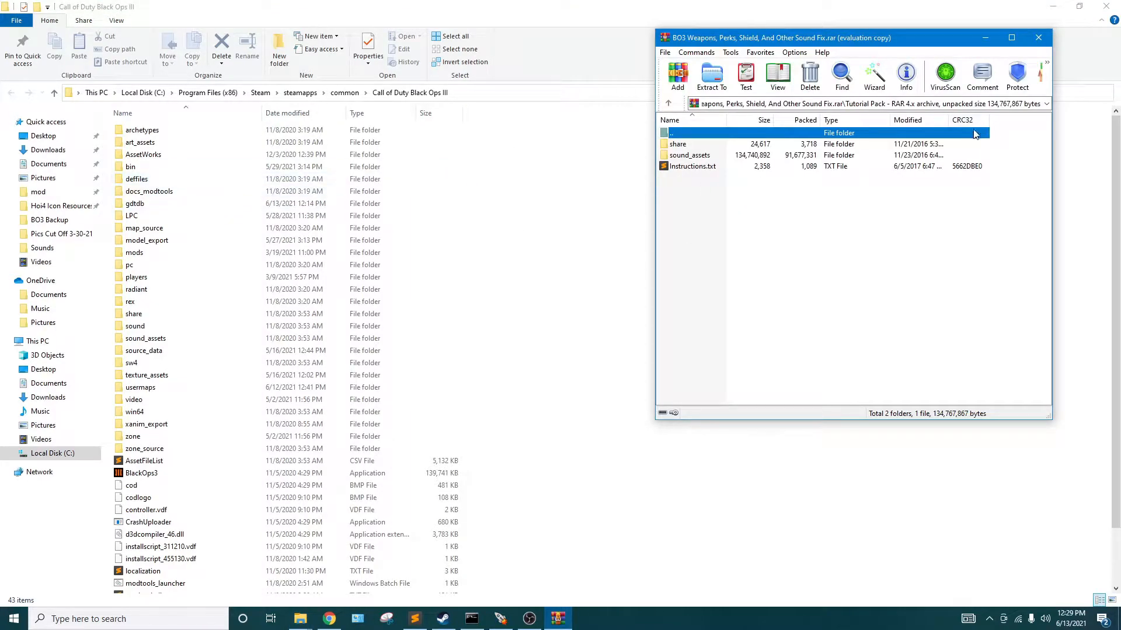
drag(890, 39, 945, 25)
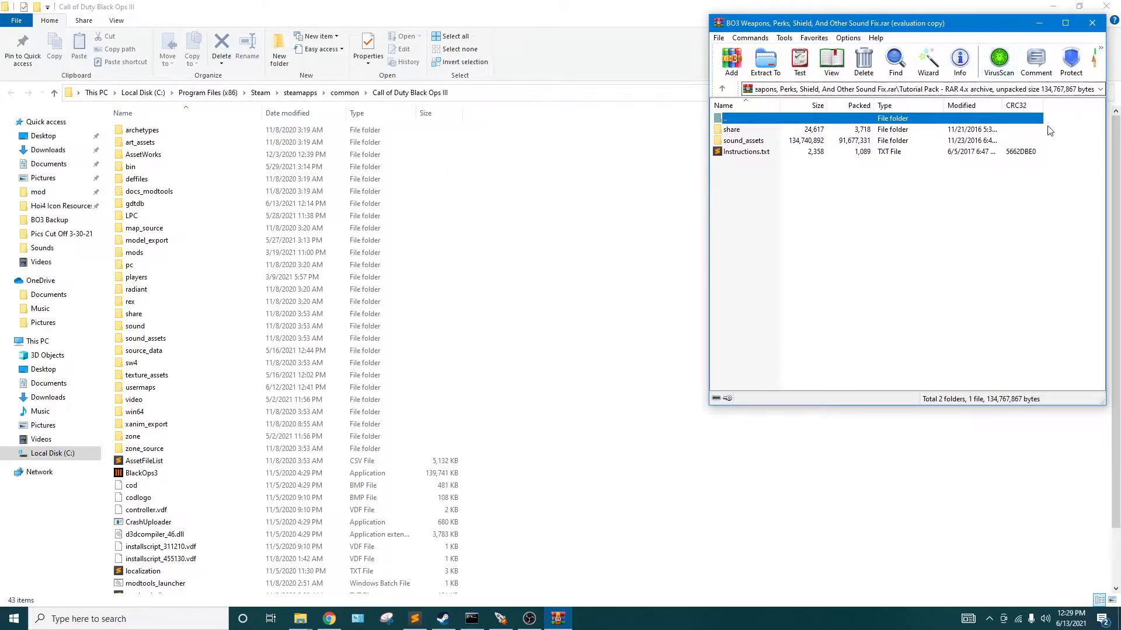
shift+click(761, 140)
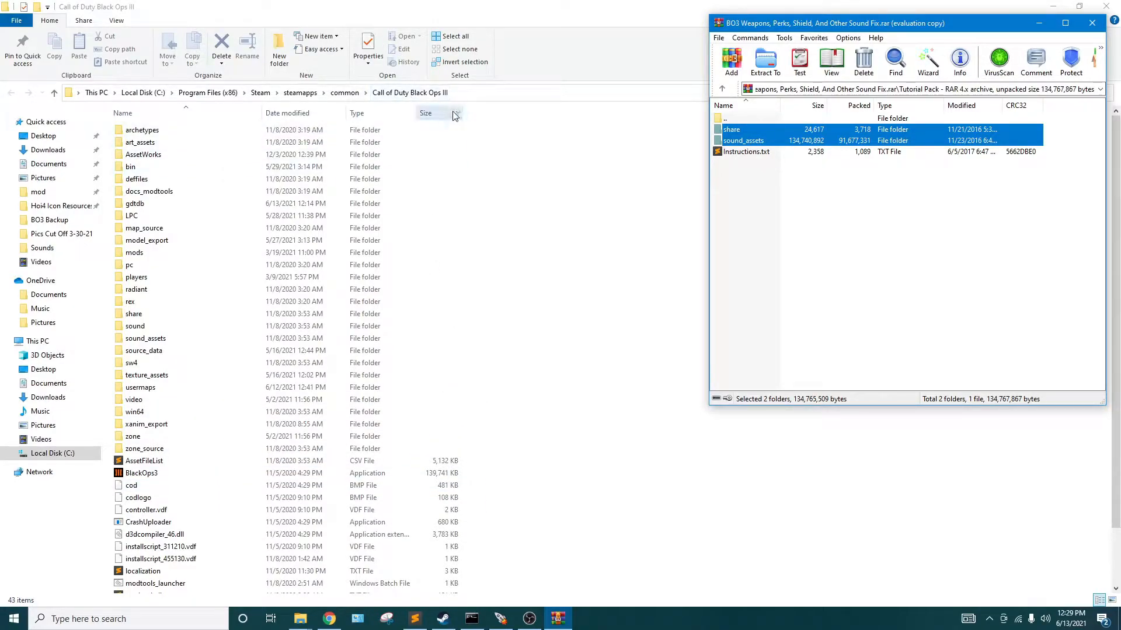
click(345, 92)
double_click(169, 155)
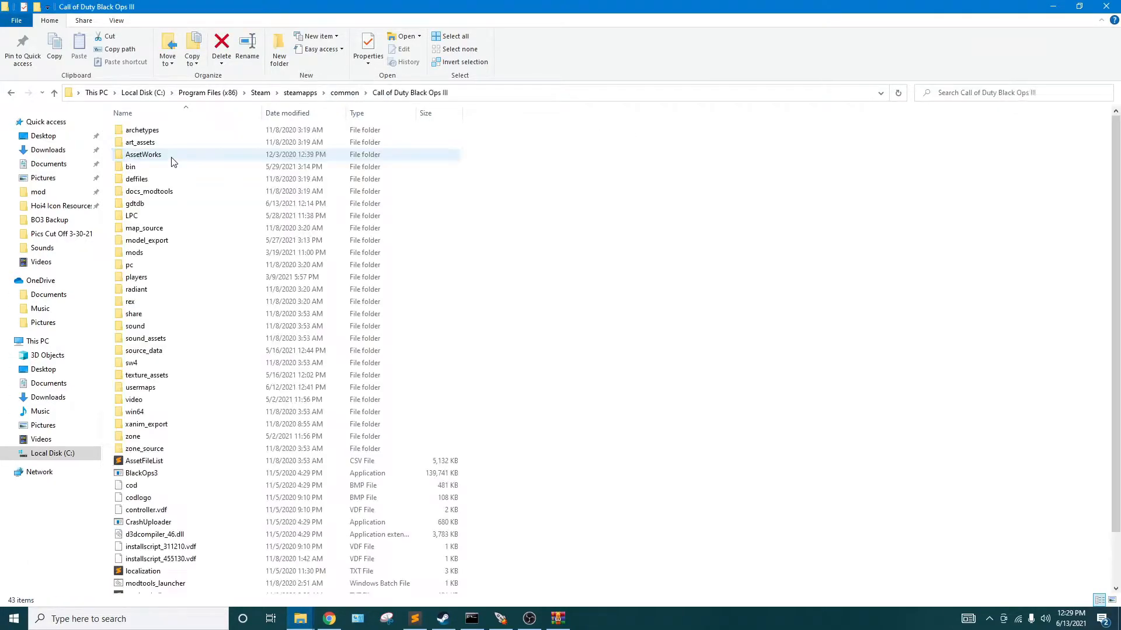
click(558, 619)
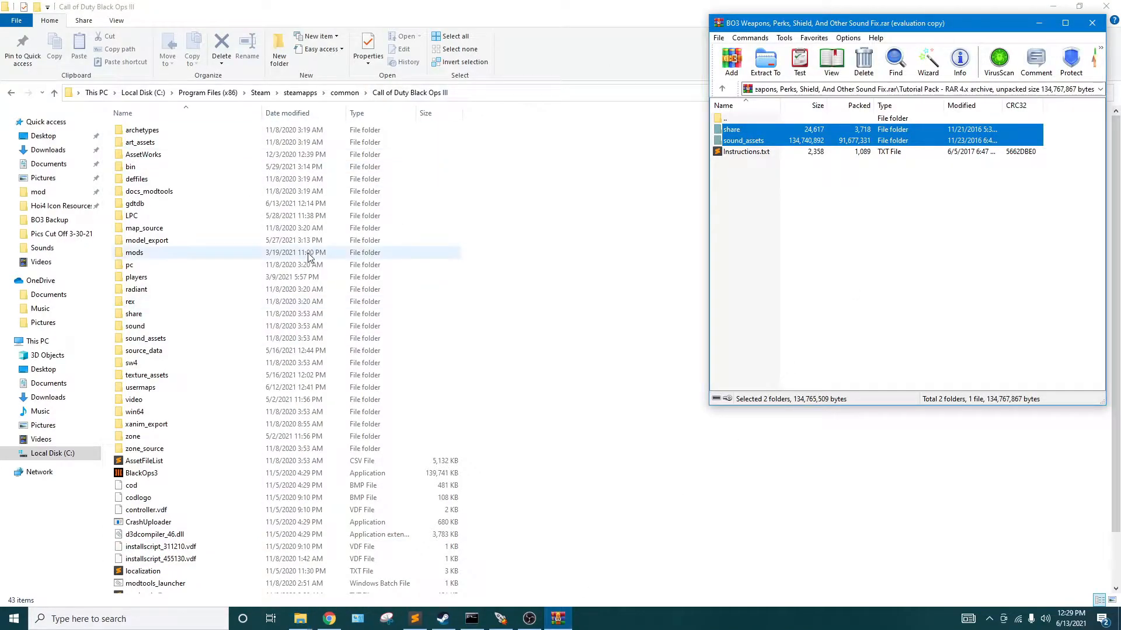
drag(744, 133, 676, 188)
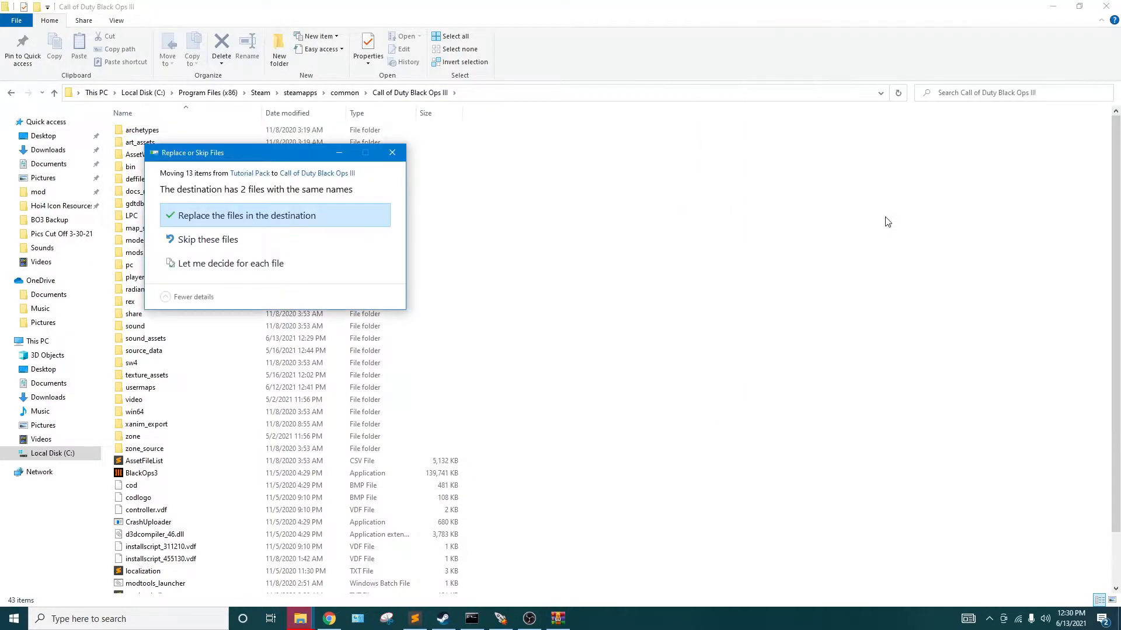
click(225, 217)
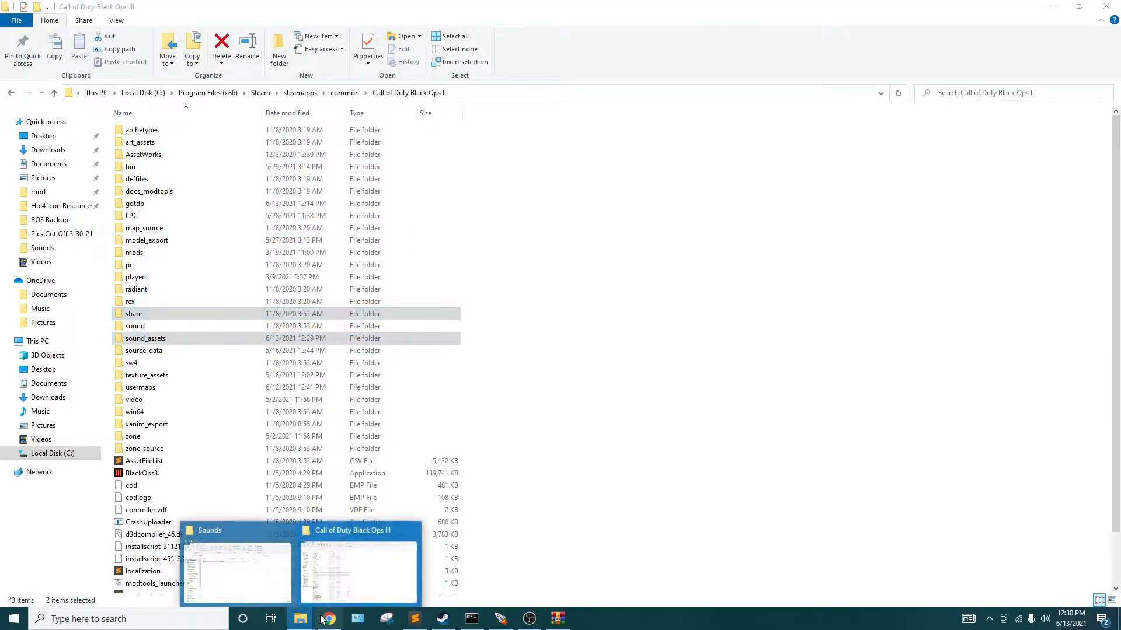
Close the Sounds folder window
mouse_move(300, 619)
click(222, 578)
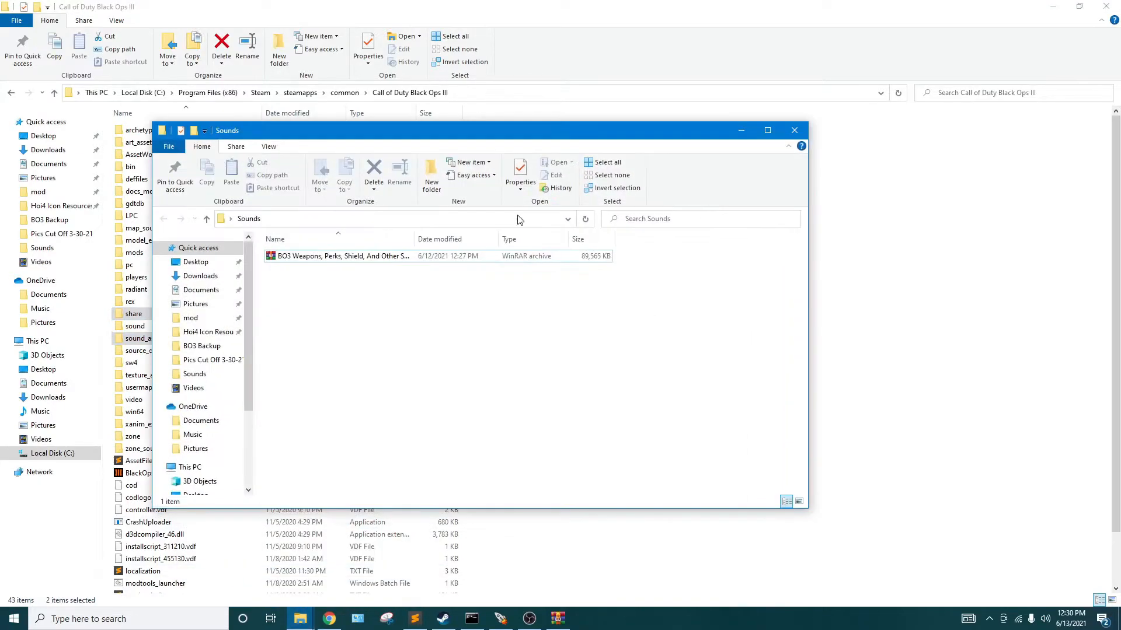
click(794, 130)
Compare the sound_assets folder contents in the archive with those in the Call of Duty Black Ops III folder, and close the archive
click(558, 619)
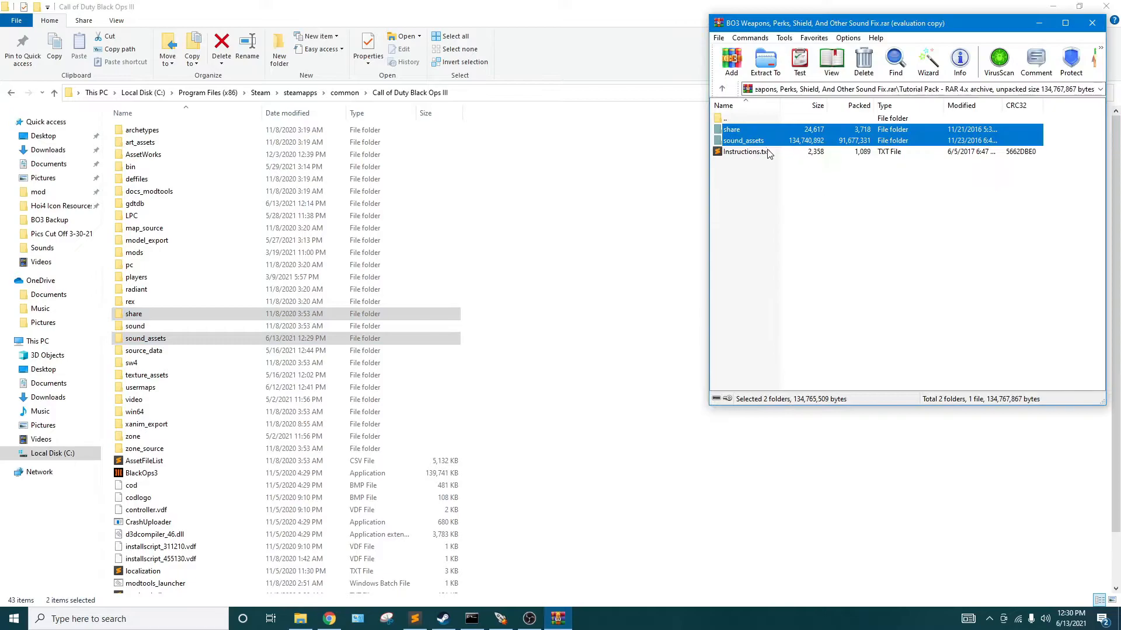
double_click(739, 140)
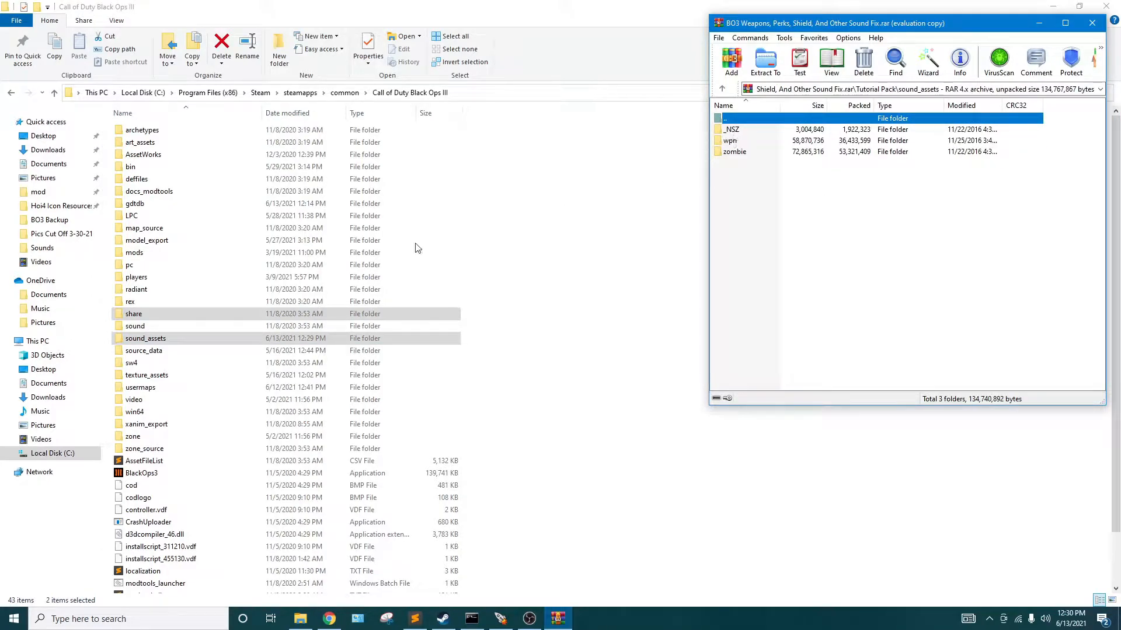
double_click(740, 121)
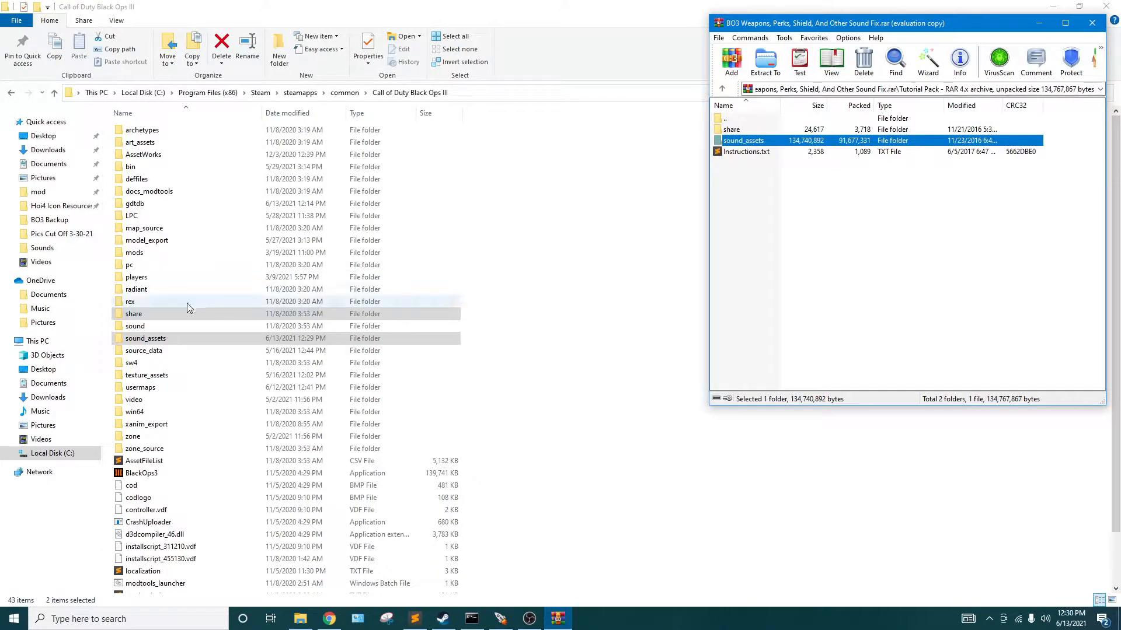
click(159, 336)
double_click(160, 339)
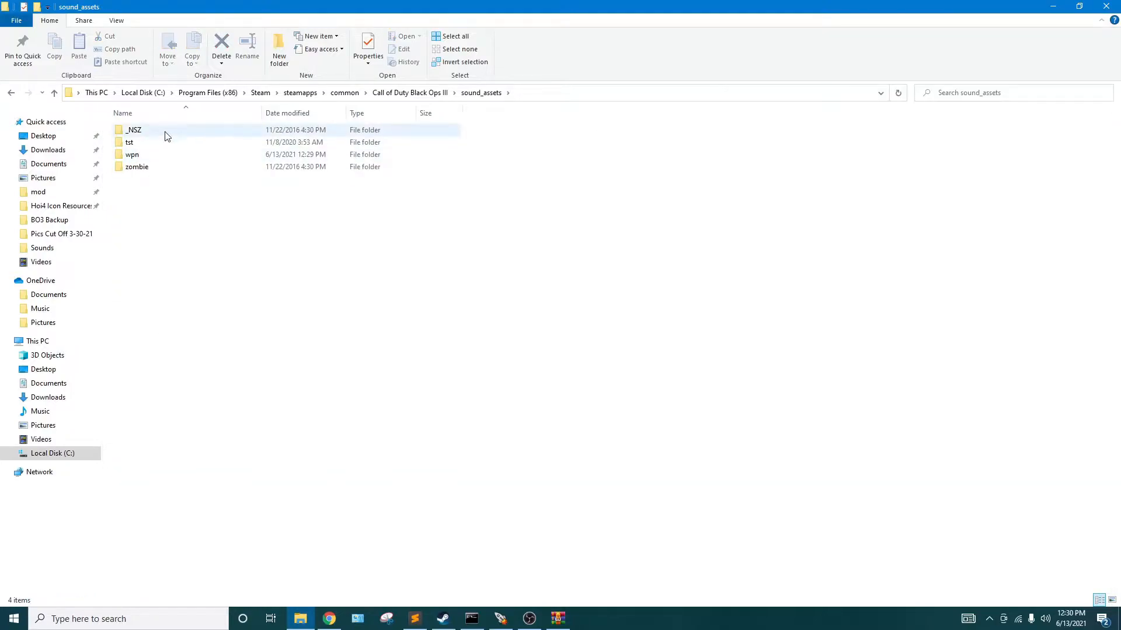
click(417, 93)
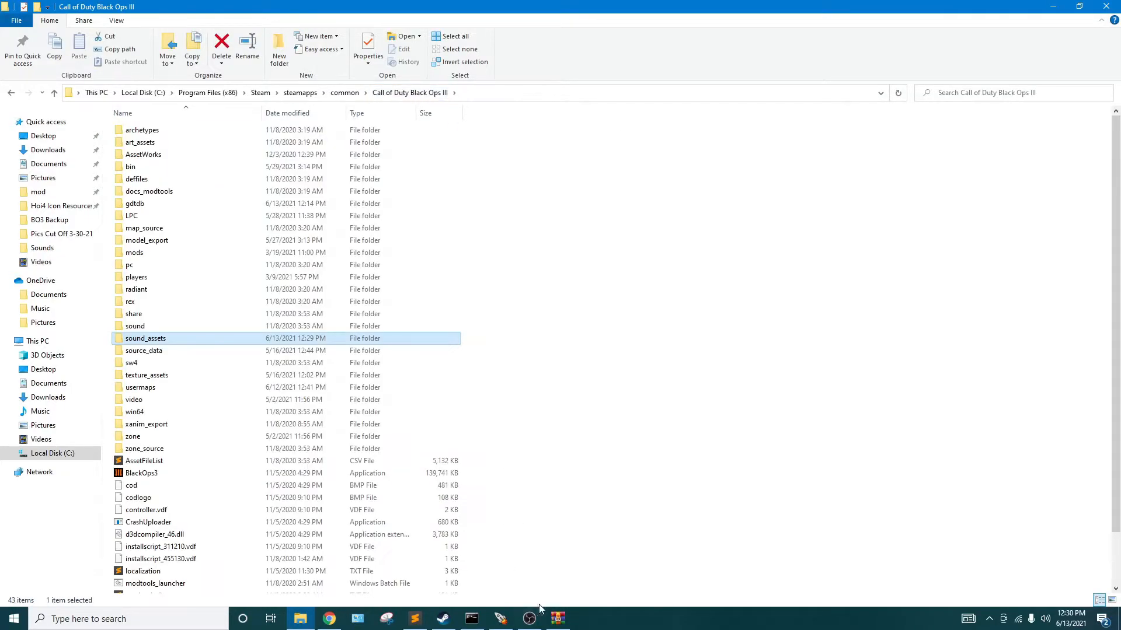
click(557, 618)
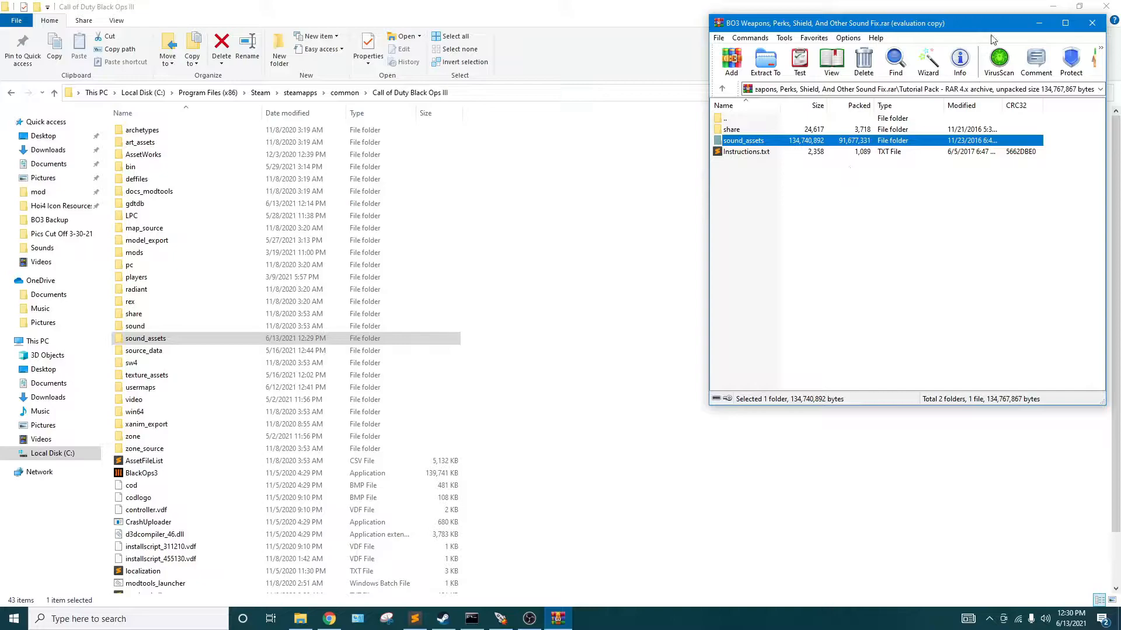
click(1091, 23)
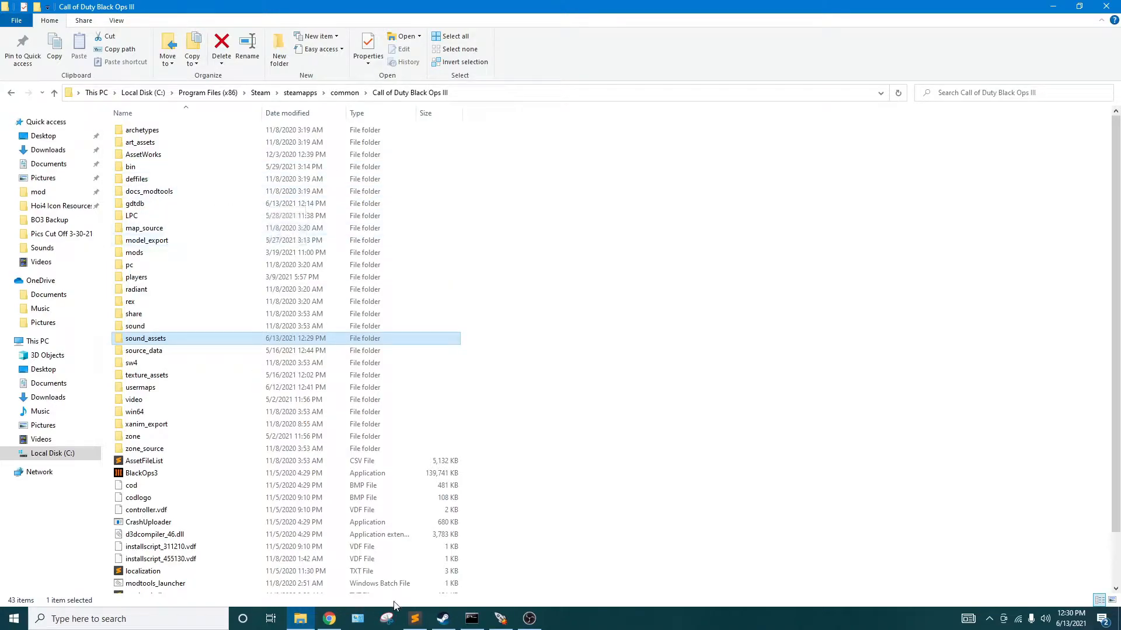
Open the zm_seelow map's folder from the Mod Tools Launcher, minimise the Call of Duty Black Ops III window and maximise the map folder
mouse_move(423, 622)
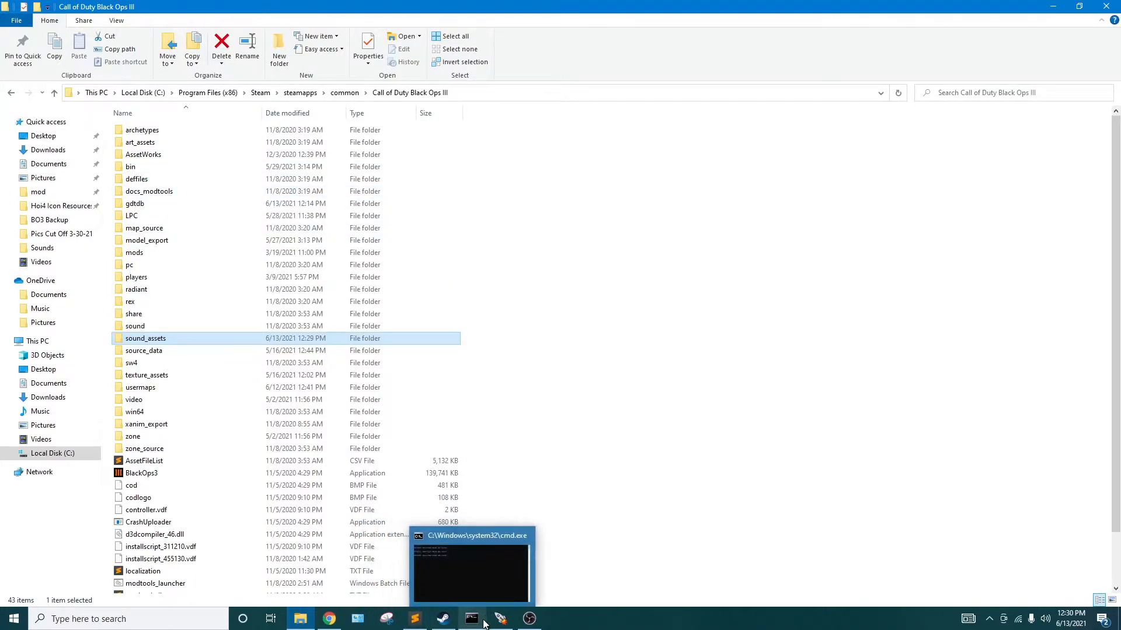
click(500, 619)
right_click(345, 213)
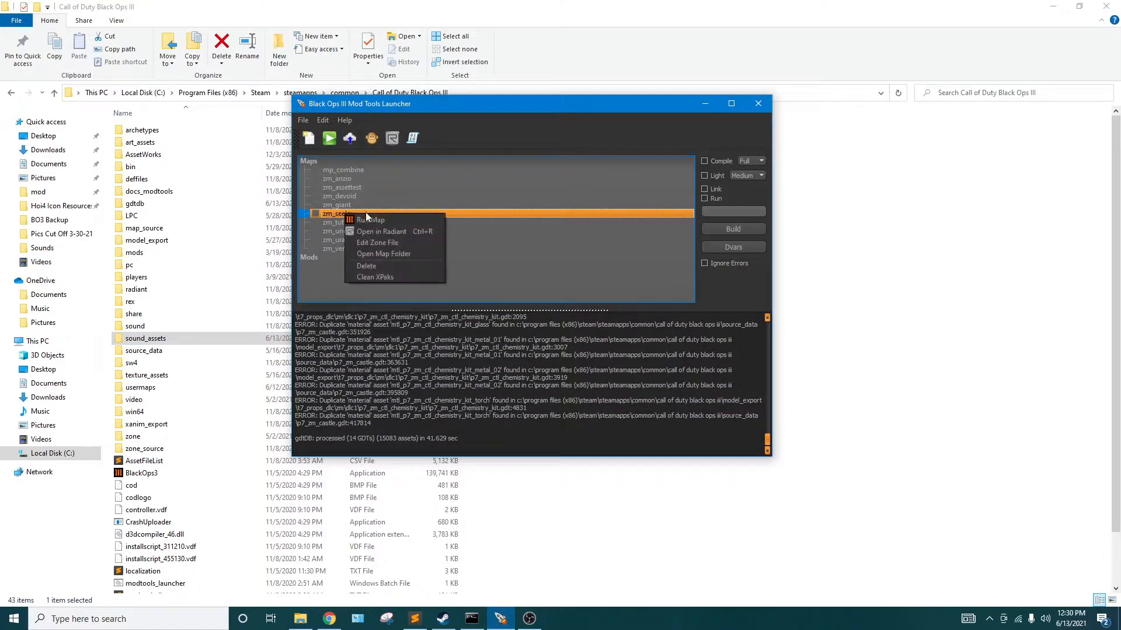
click(399, 257)
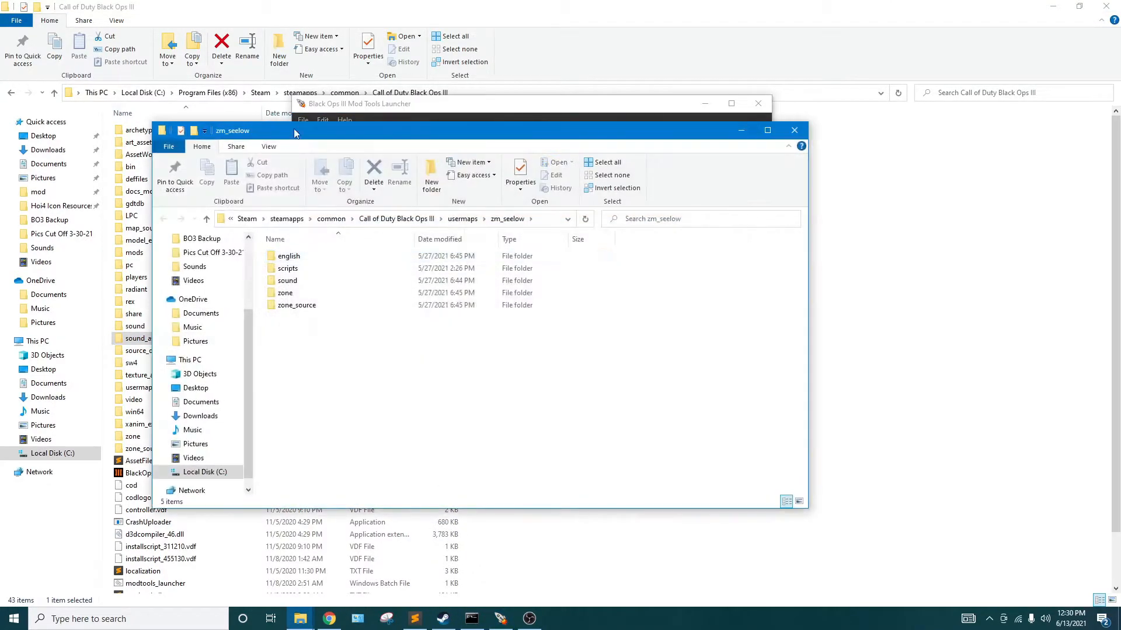
click(1079, 6)
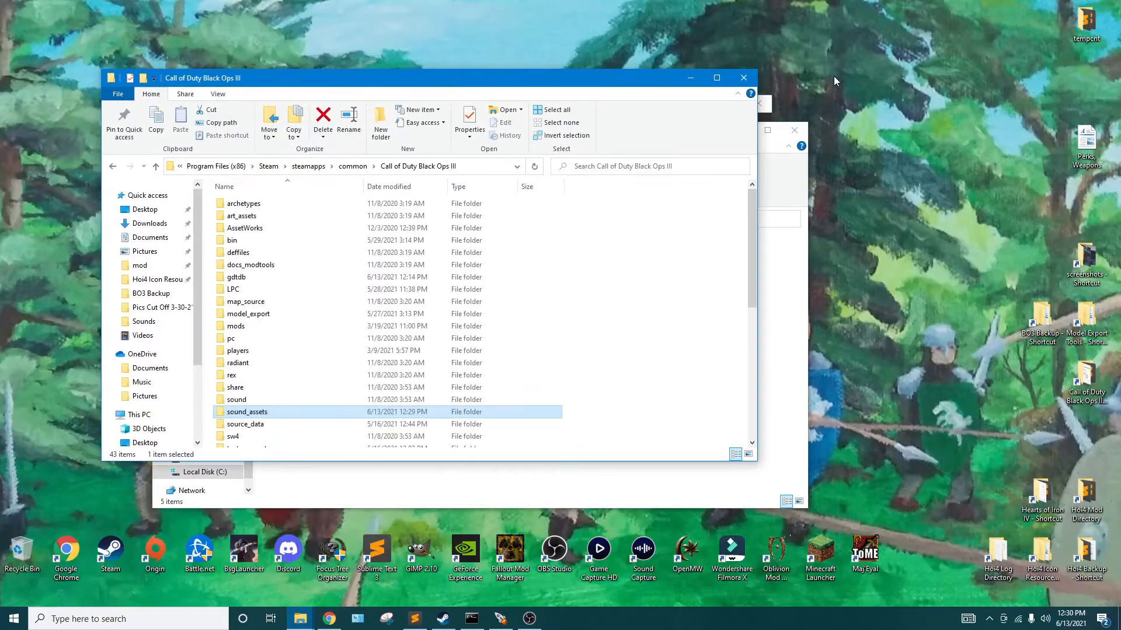
click(690, 77)
drag(567, 95, 598, 76)
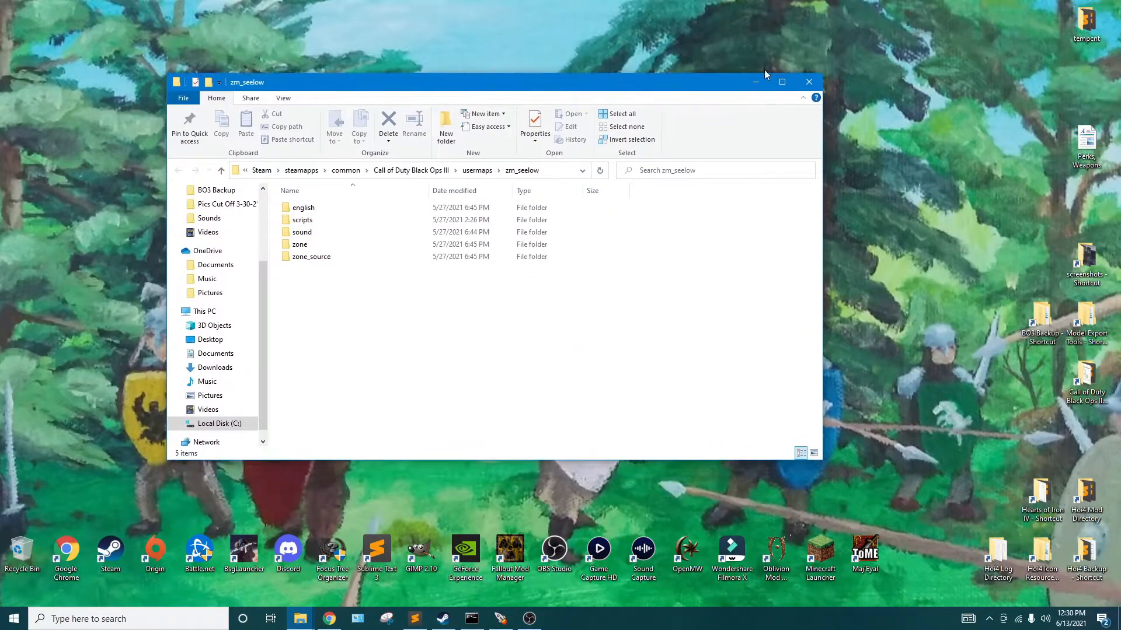
click(782, 81)
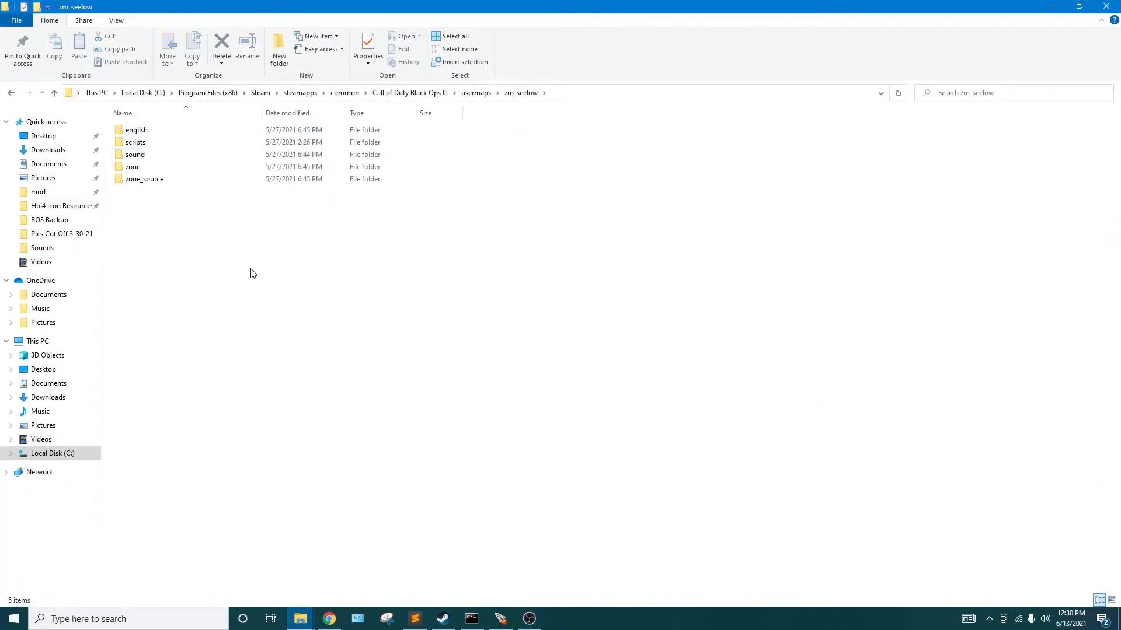
Open the zoneconfig folder inside the zm_seelow map's sound folder
double_click(147, 155)
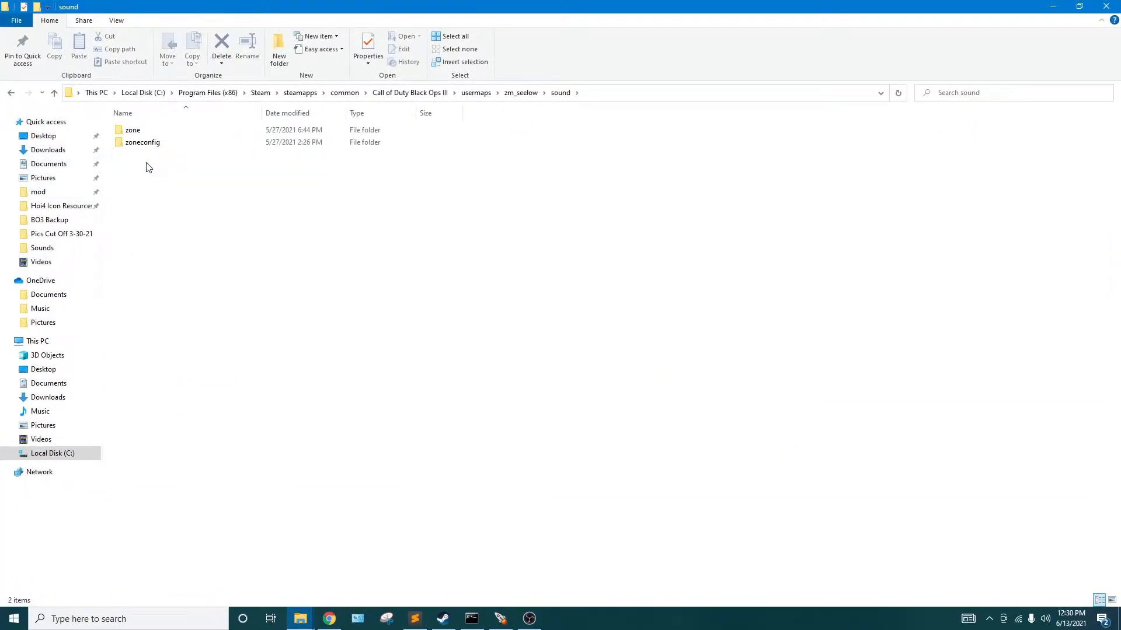
double_click(146, 142)
drag(161, 157, 187, 159)
Open the zm_seelow.szc file in Sublime Text, making it the default app for .szc files, and bring the whole editor window into view
click(167, 134)
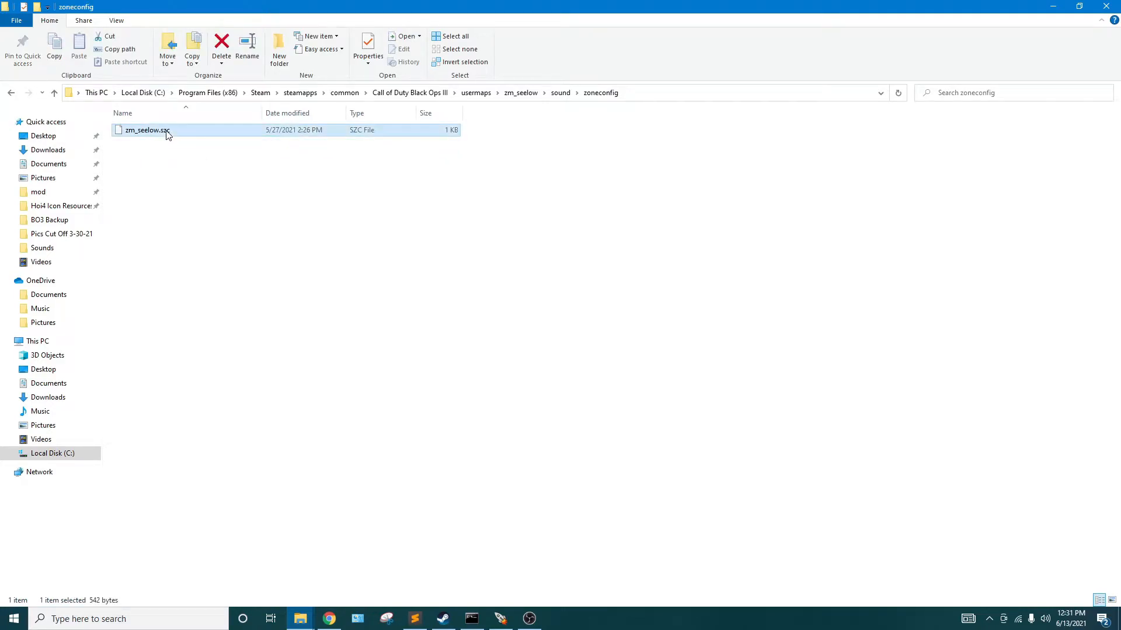
double_click(167, 133)
click(474, 233)
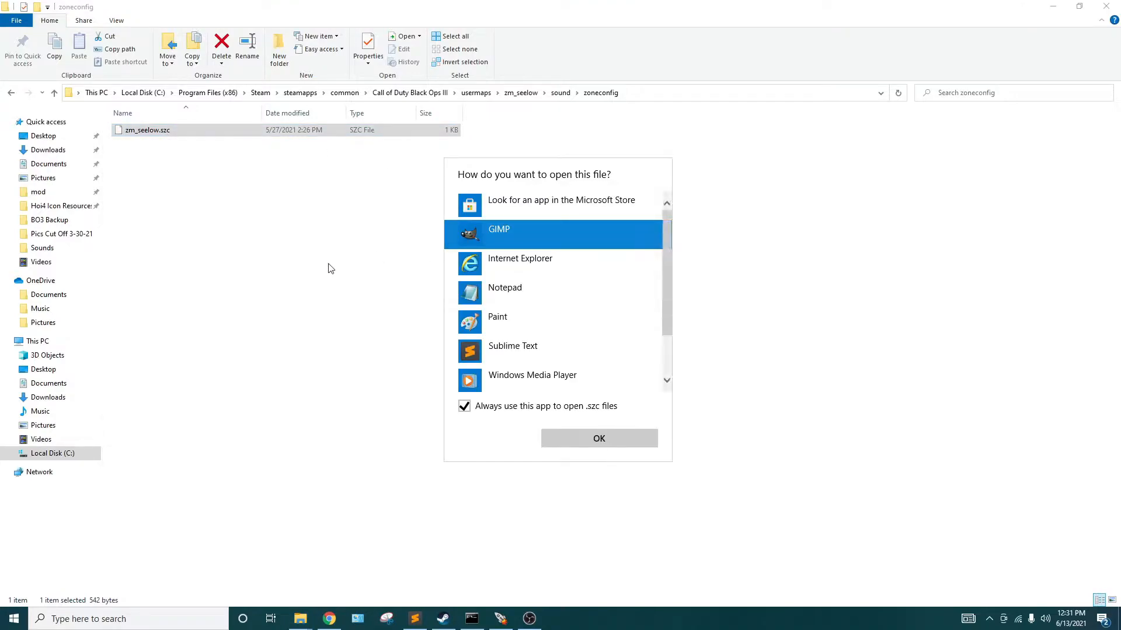
click(534, 352)
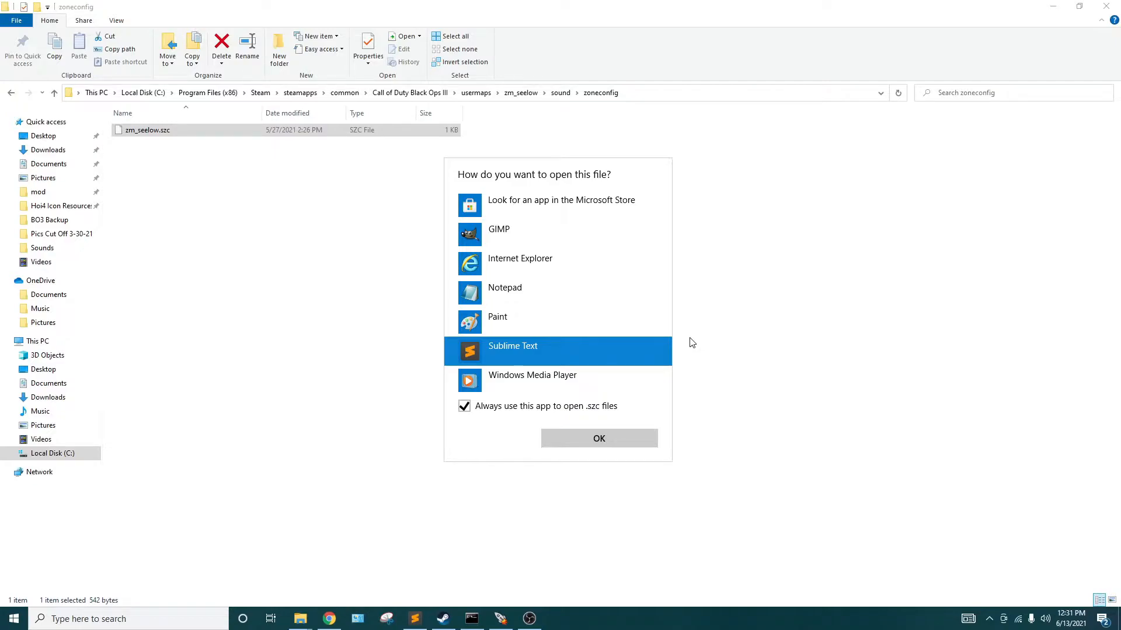
key(Return)
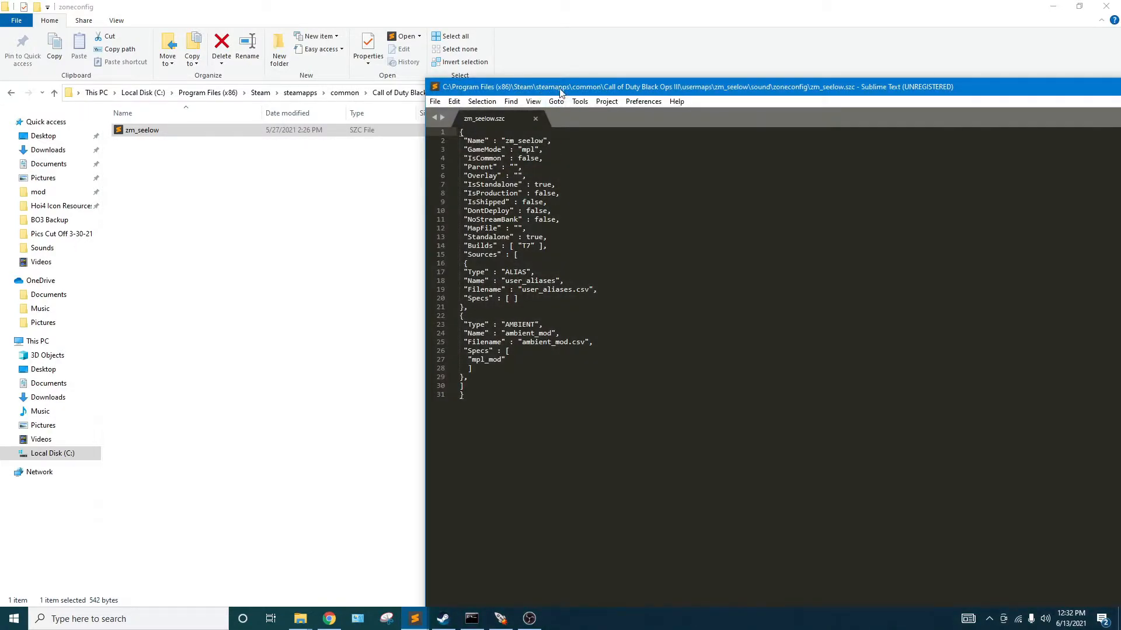
drag(561, 91, 201, 35)
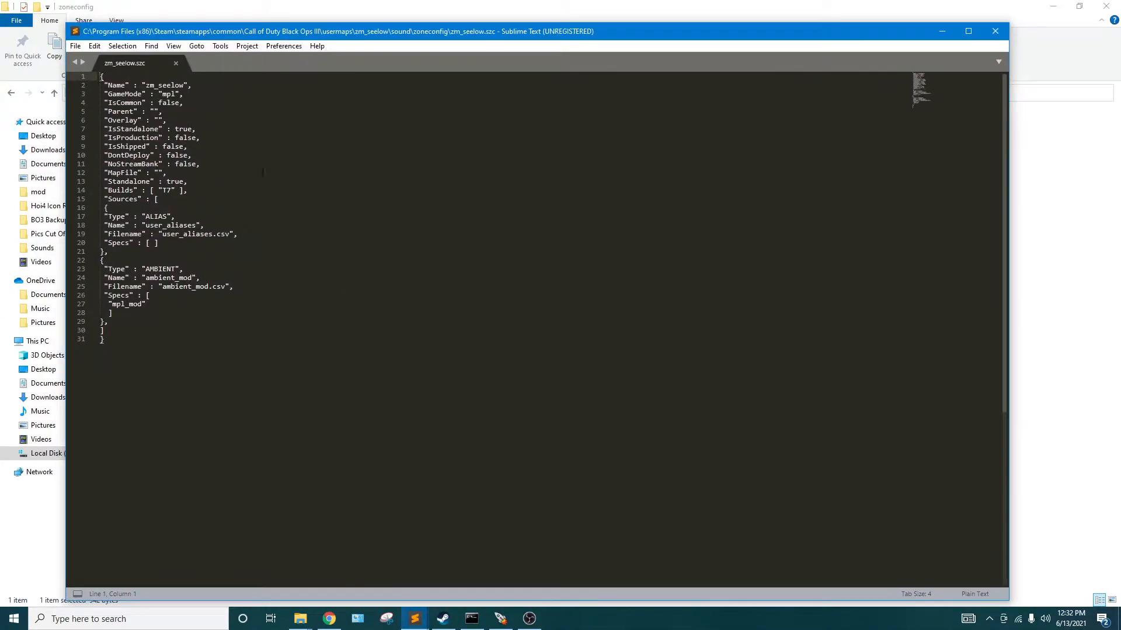
click(118, 207)
click(113, 260)
click(122, 323)
key(Return)
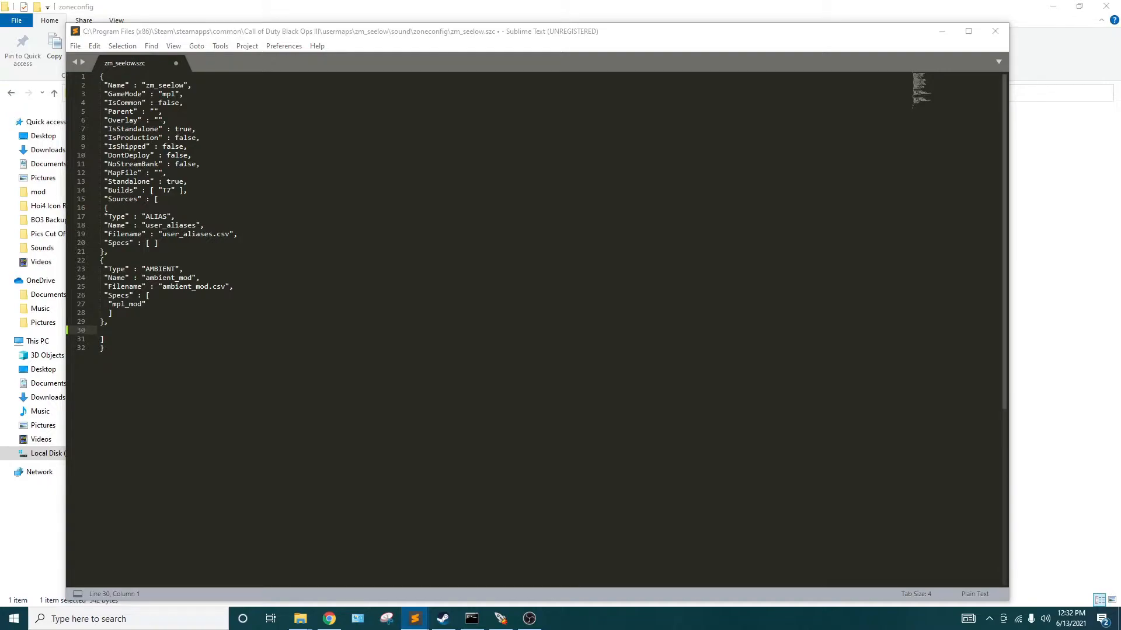
click(108, 330)
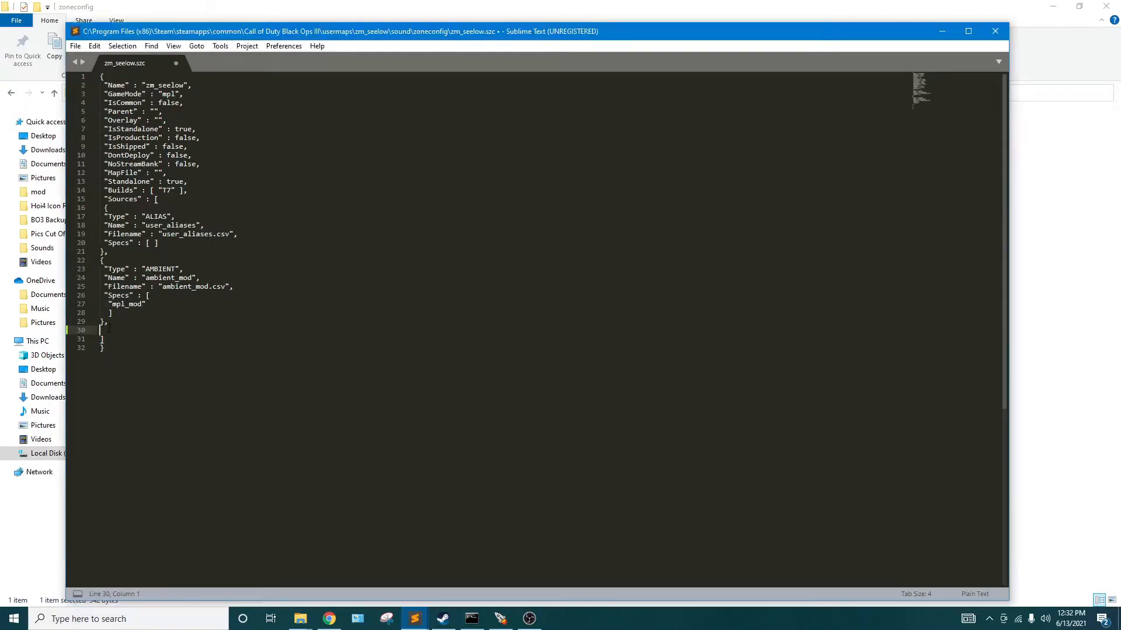
text({  "Type" : "ALIAS",  "Name" : "graffitis_aliases",  "Filename" : "graffitis_aliases.csv",  "Specs" : [ ] },)
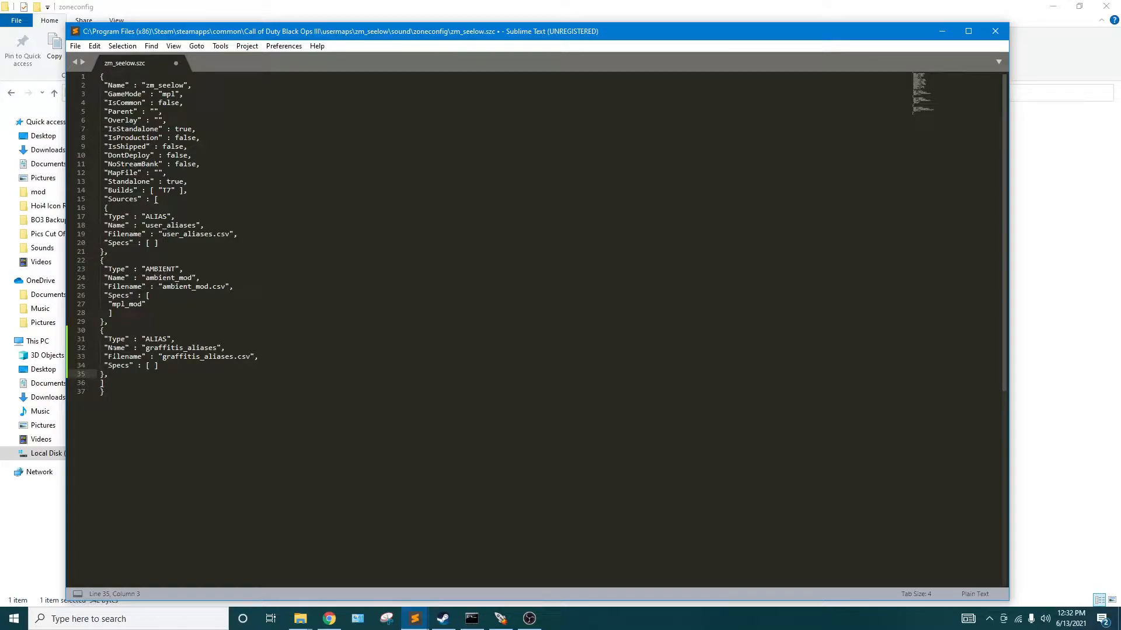
key(ctrl+z)
key(ctrl+z)
Insert an ALIAS source block for graffitis_aliases with filename graffitis_aliases.csv after the user_aliases block, save the file and close the editor
click(107, 253)
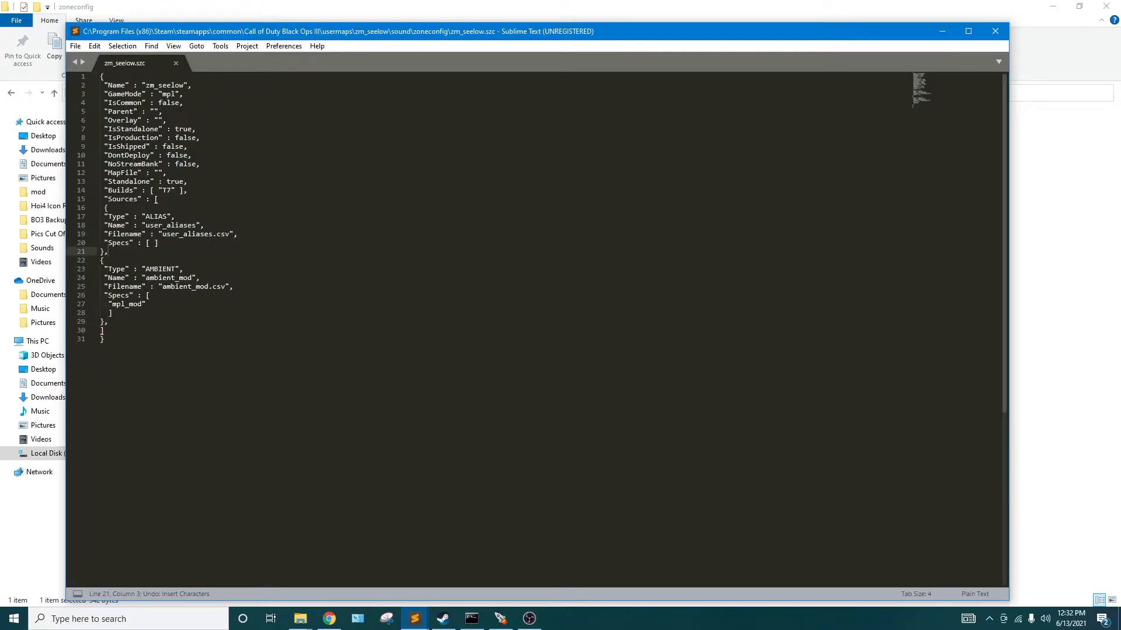
text({  "Type" : "ALIAS",  "Name" : "graffitis_aliases",  "Filename" : "graffitis_aliases.csv",  "Specs" : [ ] },)
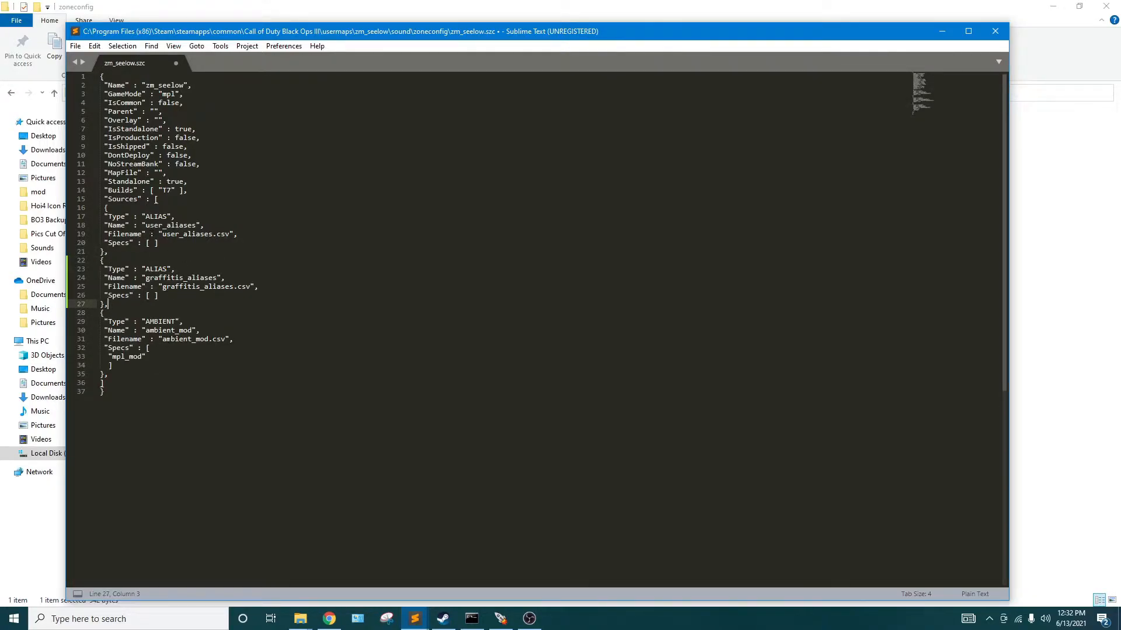
key(ctrl+s)
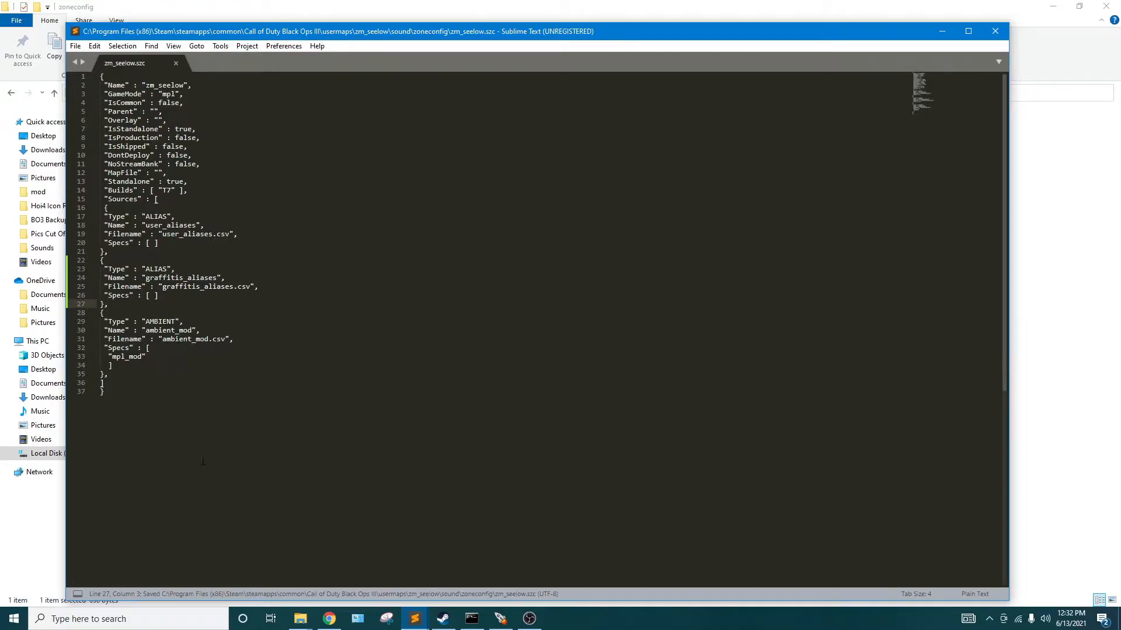
click(176, 63)
click(995, 31)
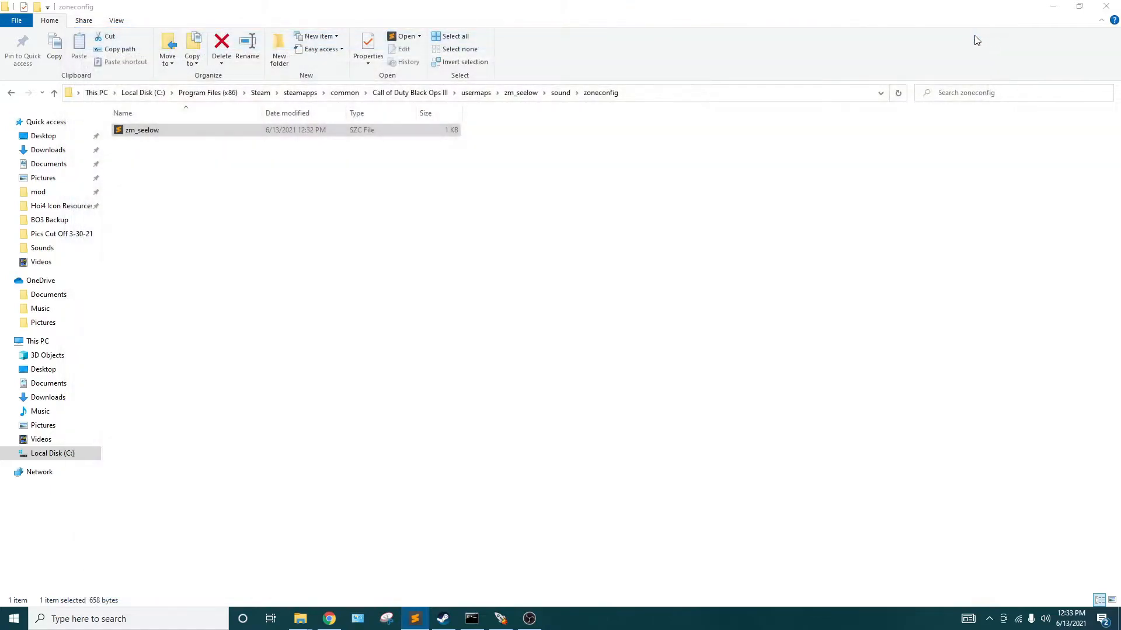
Go back up through the sound folder to the zm_seelow map folder and restore its window to a smaller size
click(562, 96)
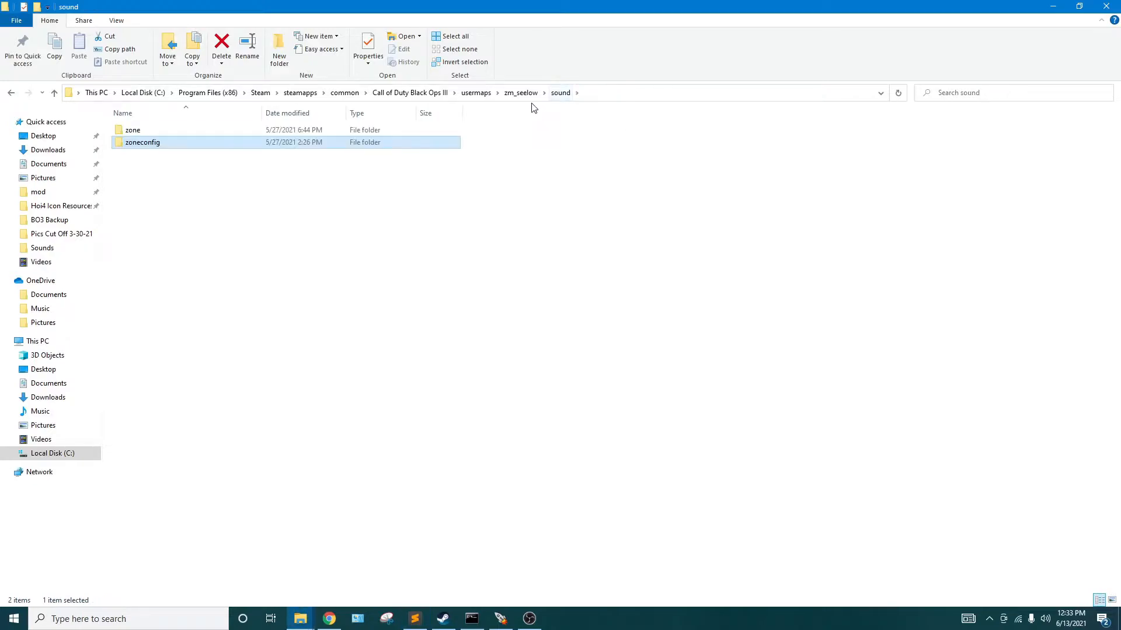
click(518, 97)
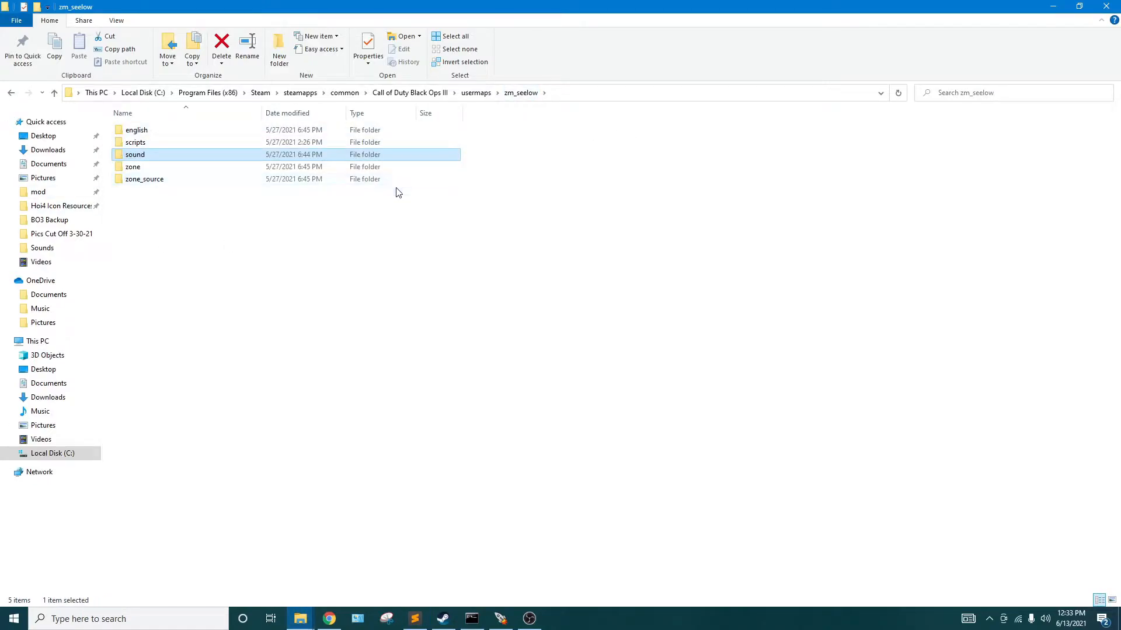
click(1078, 6)
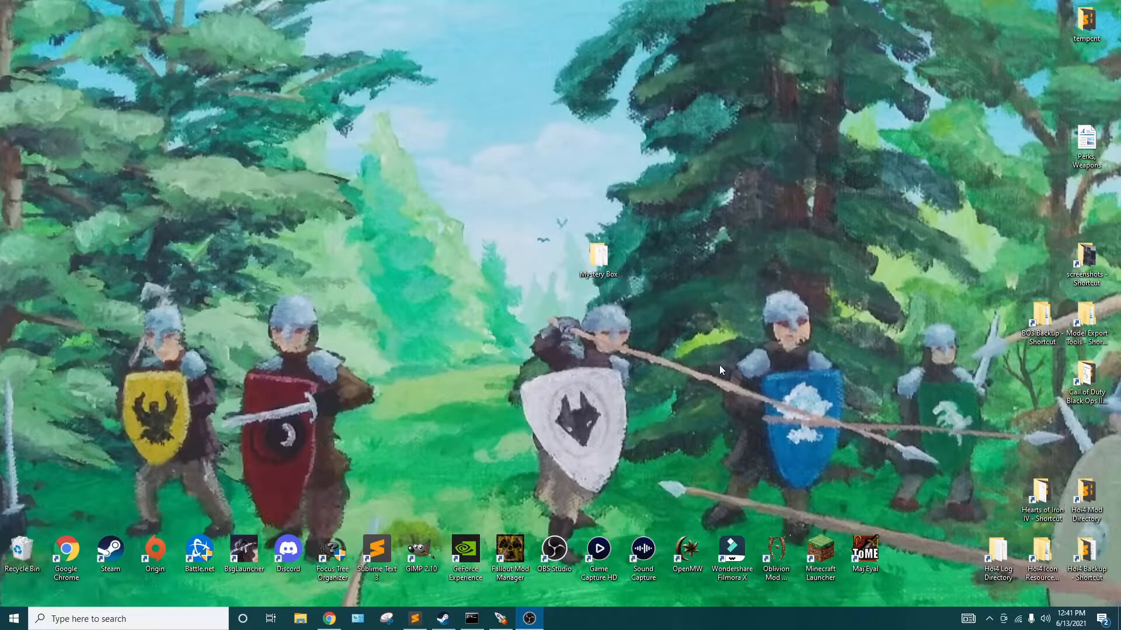
Open the Call of Duty Black Ops III folder from the desktop, maximise it and go to share\raw\scripts\zm
double_click(1087, 379)
key(super+Up)
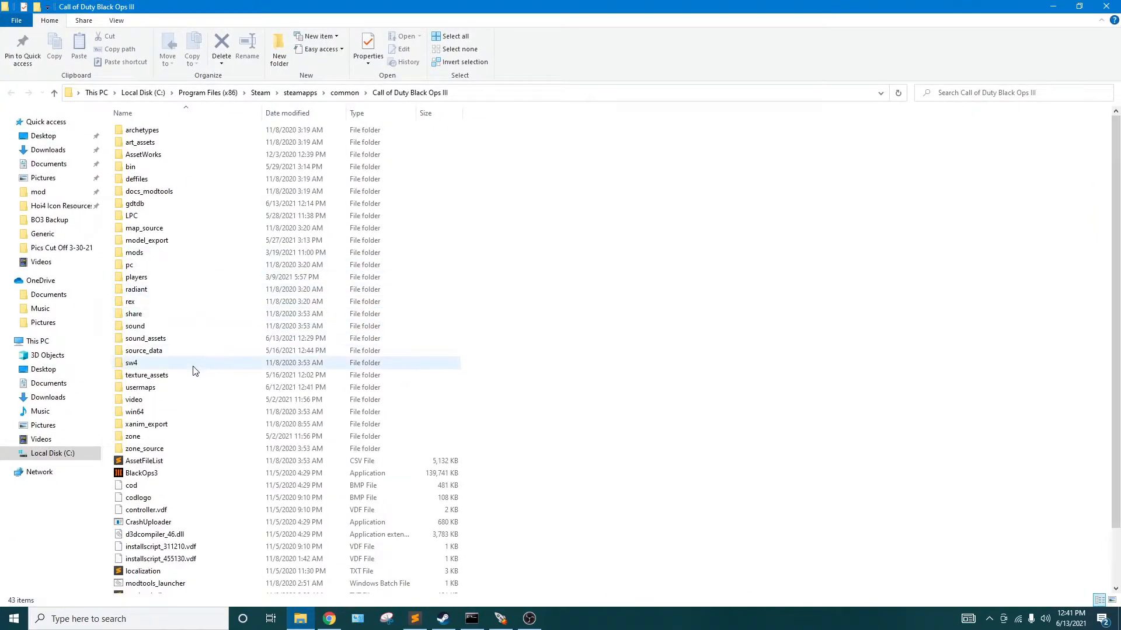
double_click(169, 316)
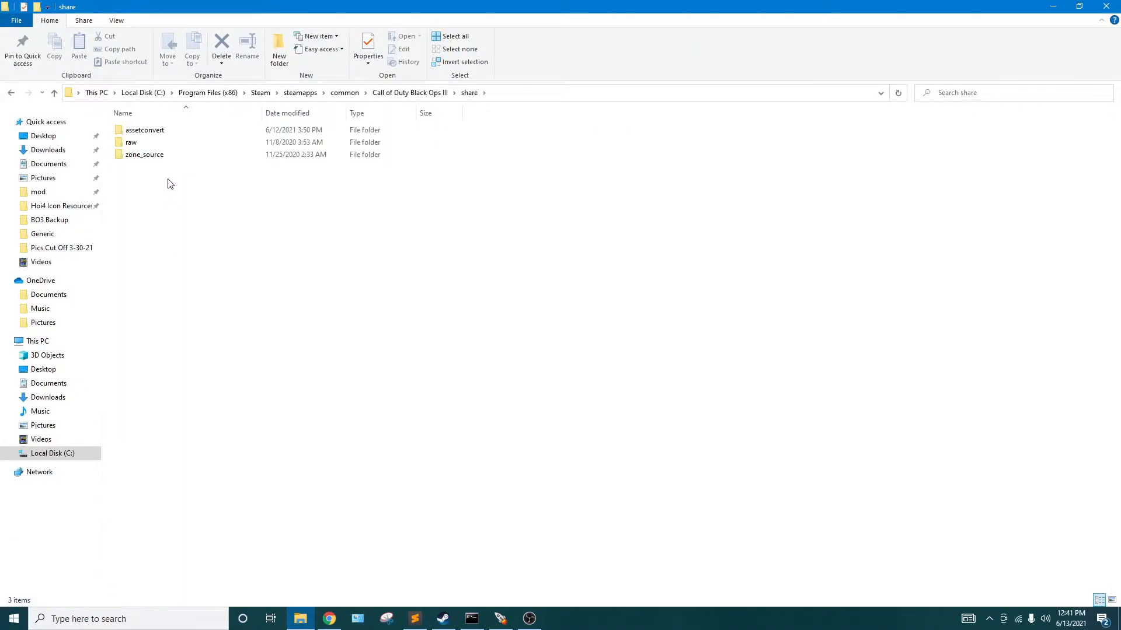
double_click(167, 144)
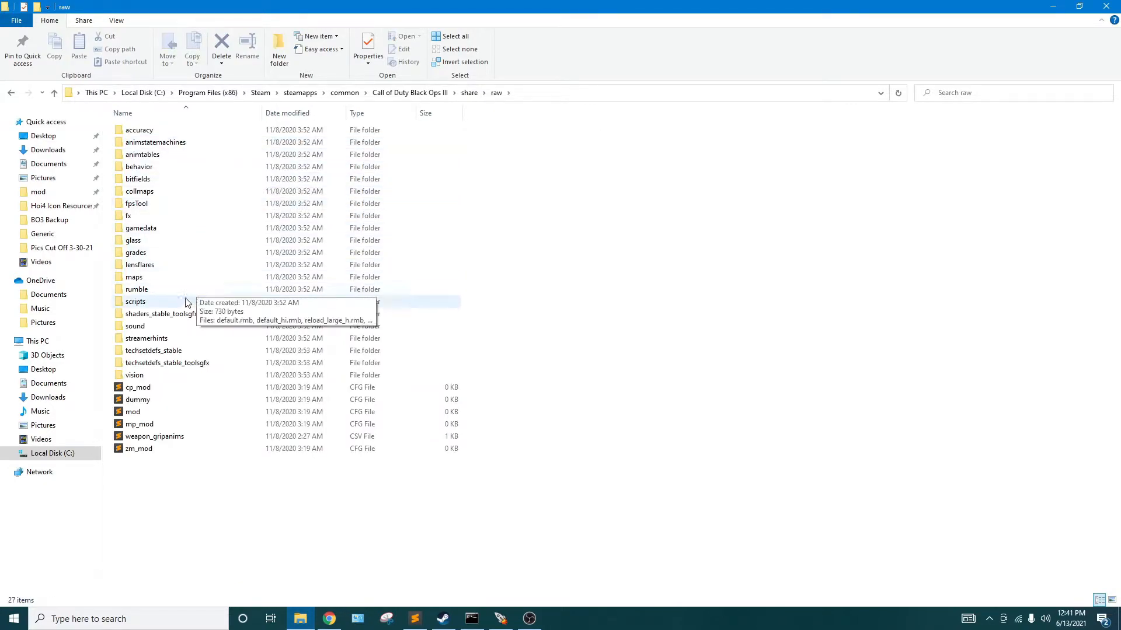
double_click(181, 302)
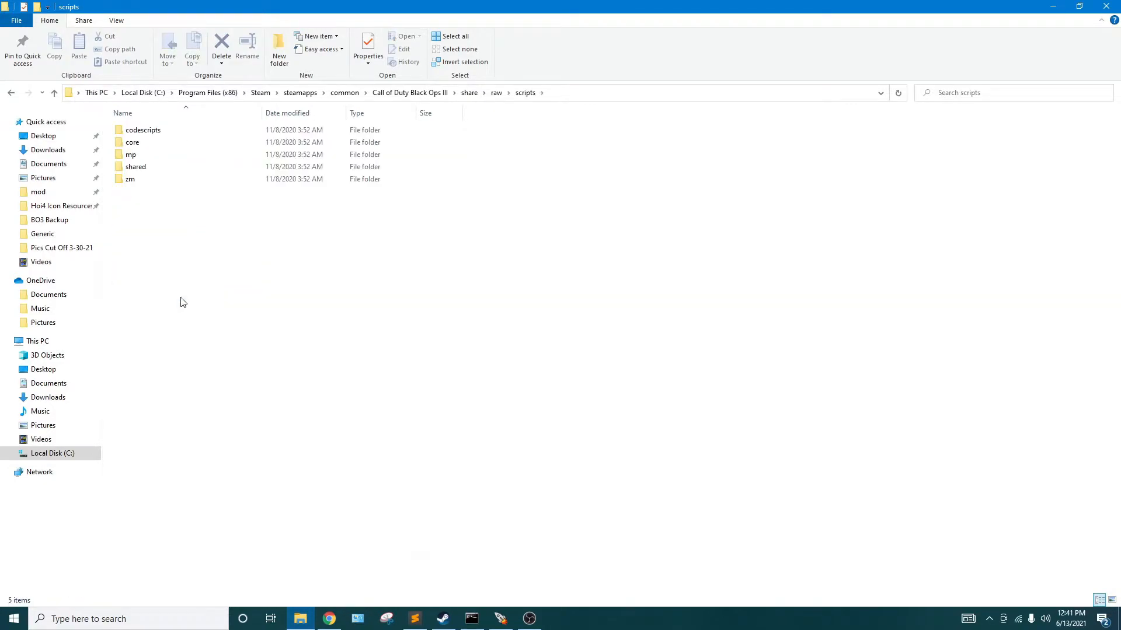
double_click(147, 184)
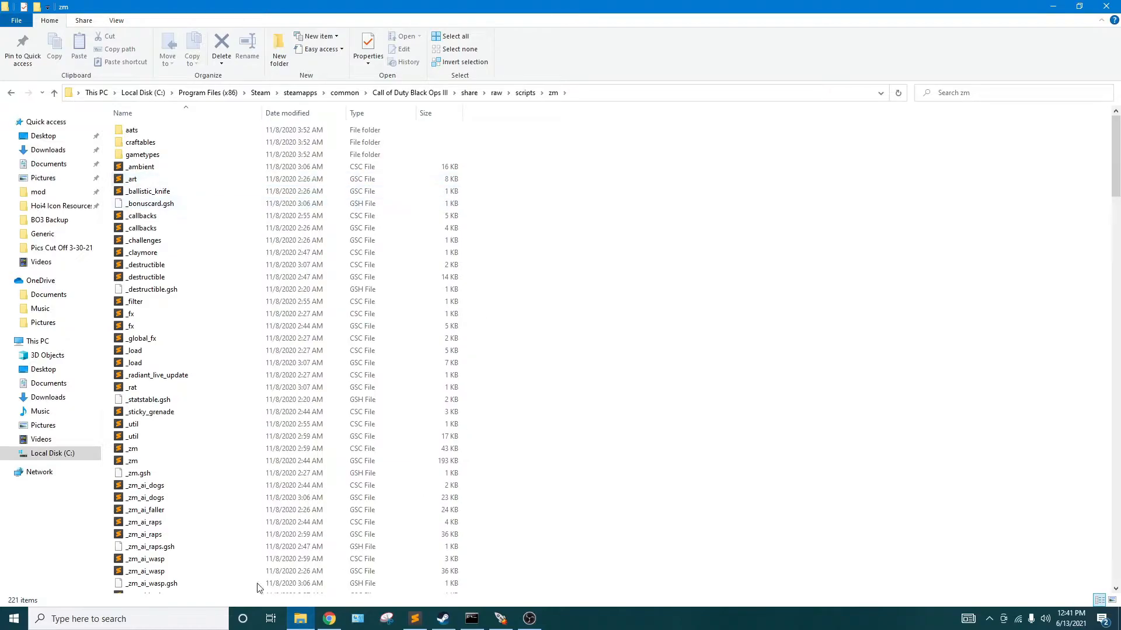
Copy the zm_usermap GSC file from the zm scripts folder
scroll(334, 333, down, 4)
scroll(335, 333, down, 1)
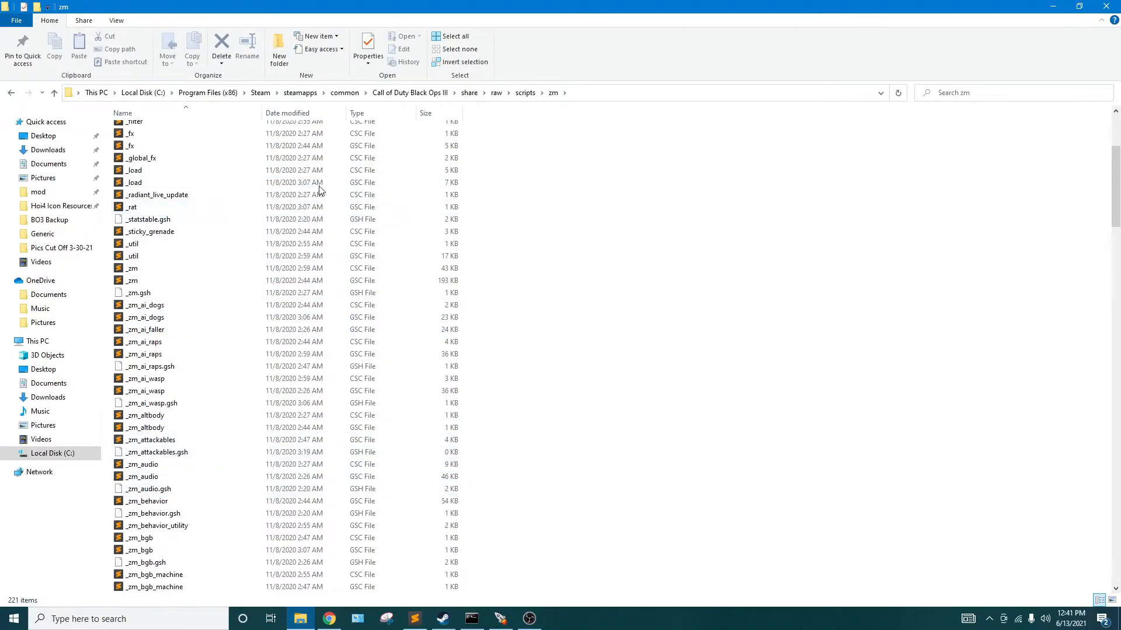
scroll(228, 456, down, 7)
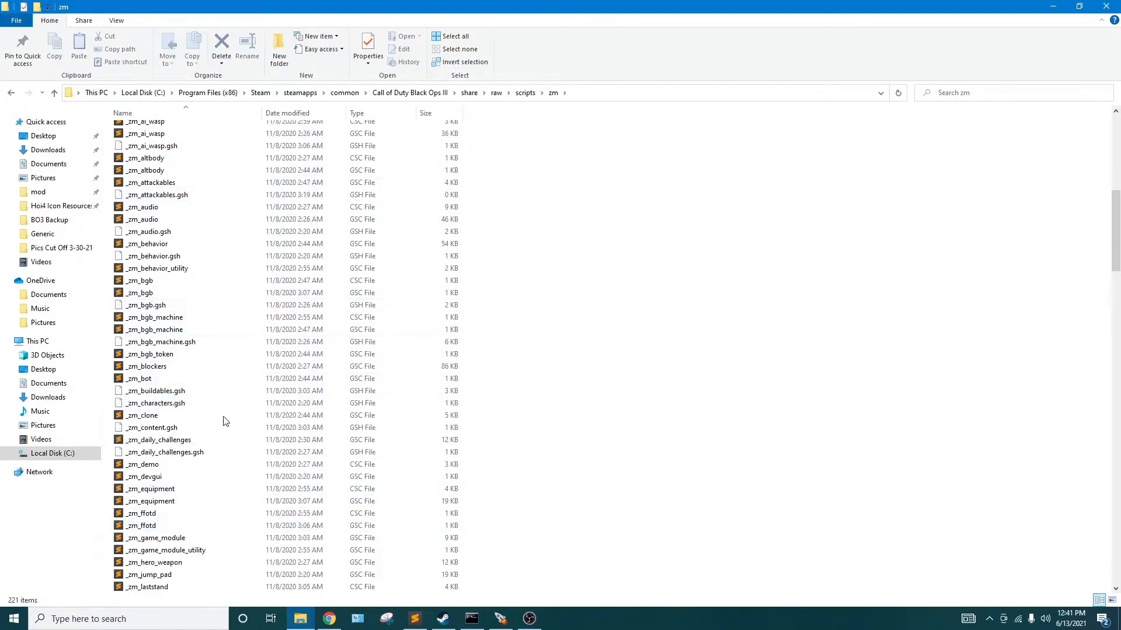
scroll(266, 464, down, 8)
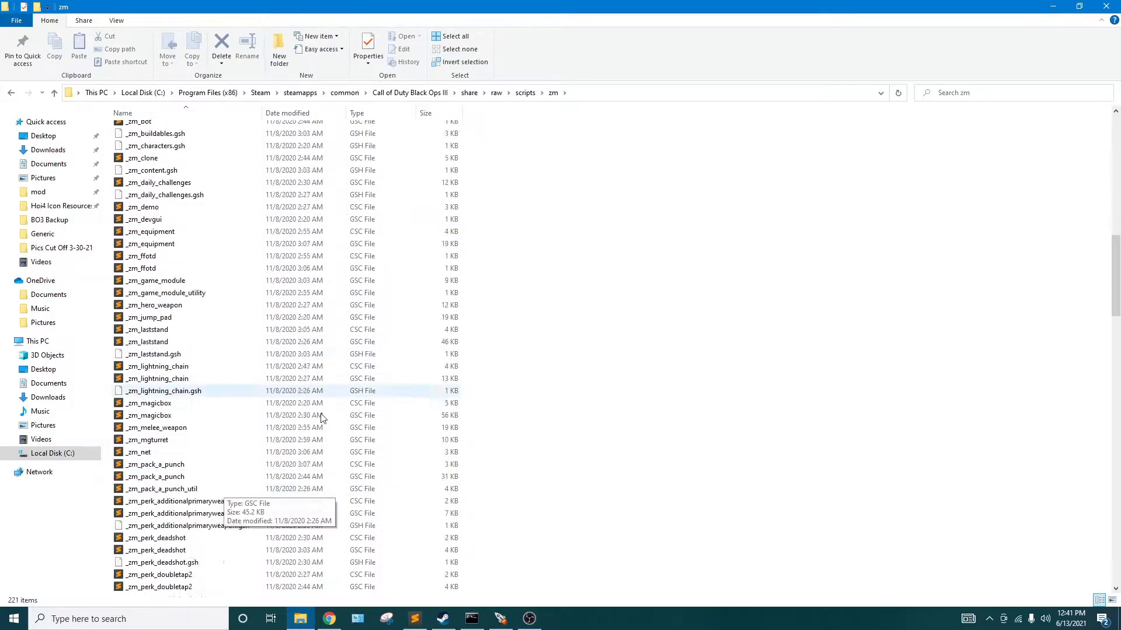
scroll(263, 464, down, 13)
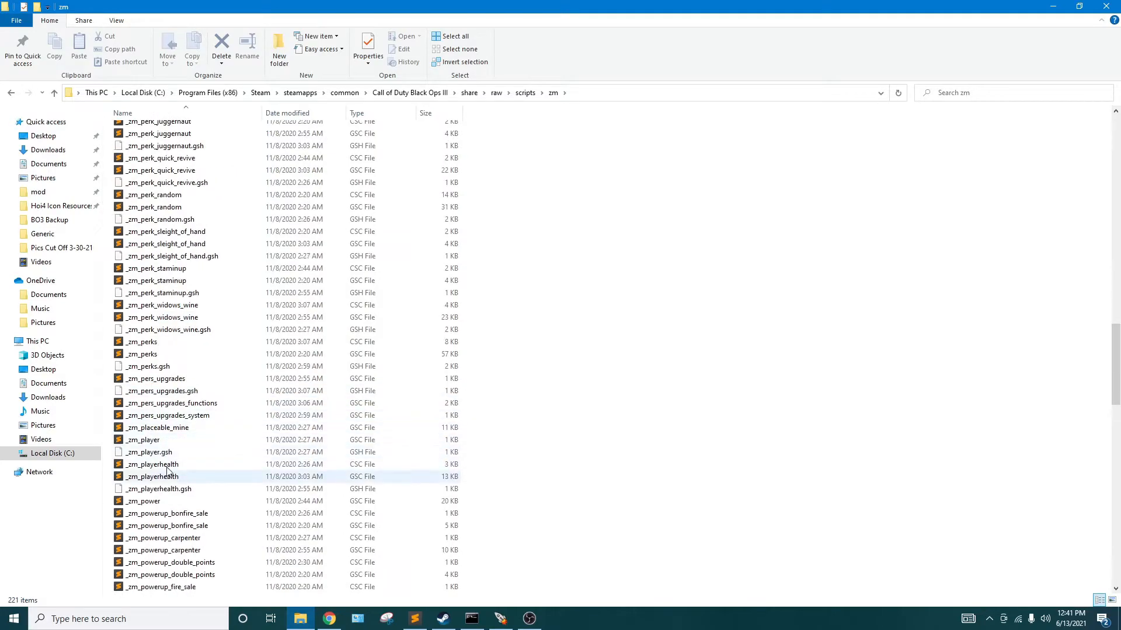
scroll(295, 386, down, 18)
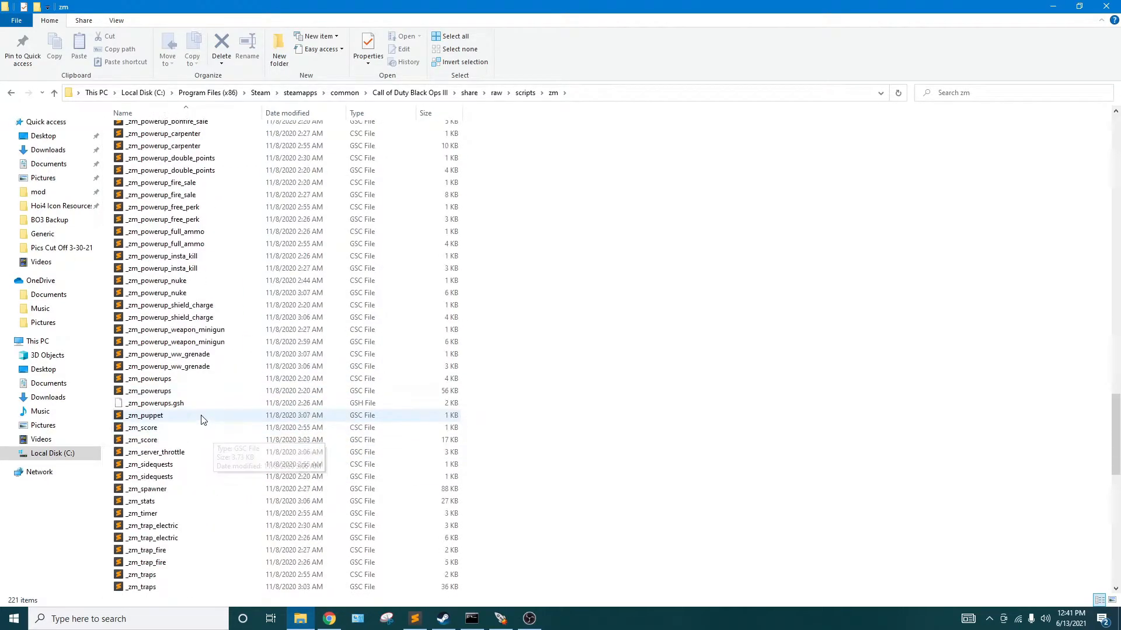
scroll(228, 430, down, 5)
scroll(228, 429, down, 5)
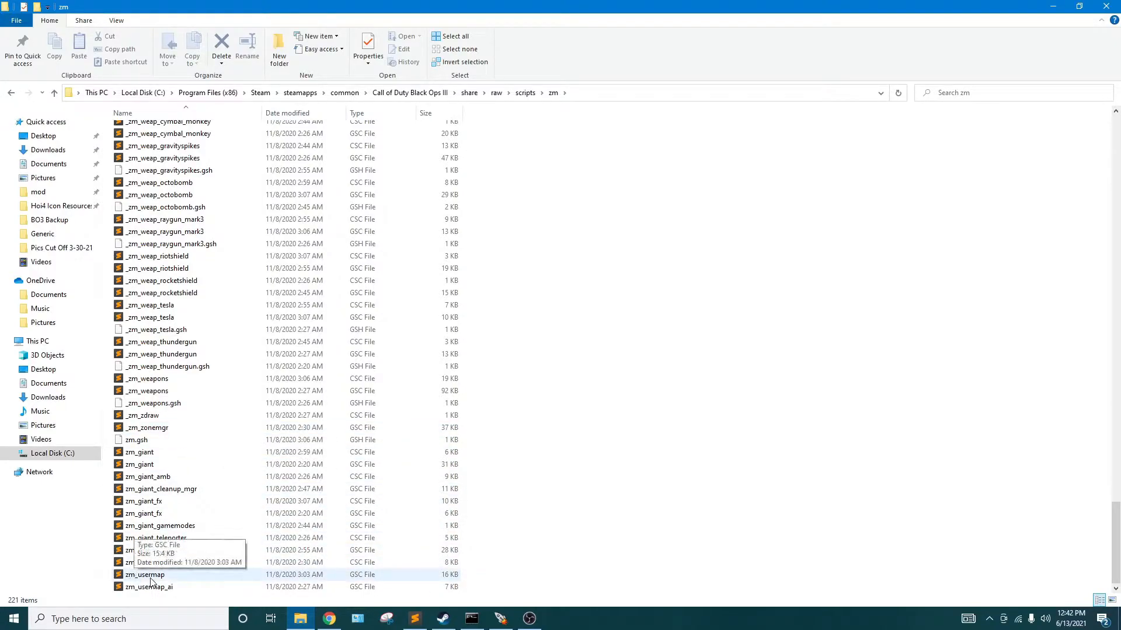
right_click(197, 578)
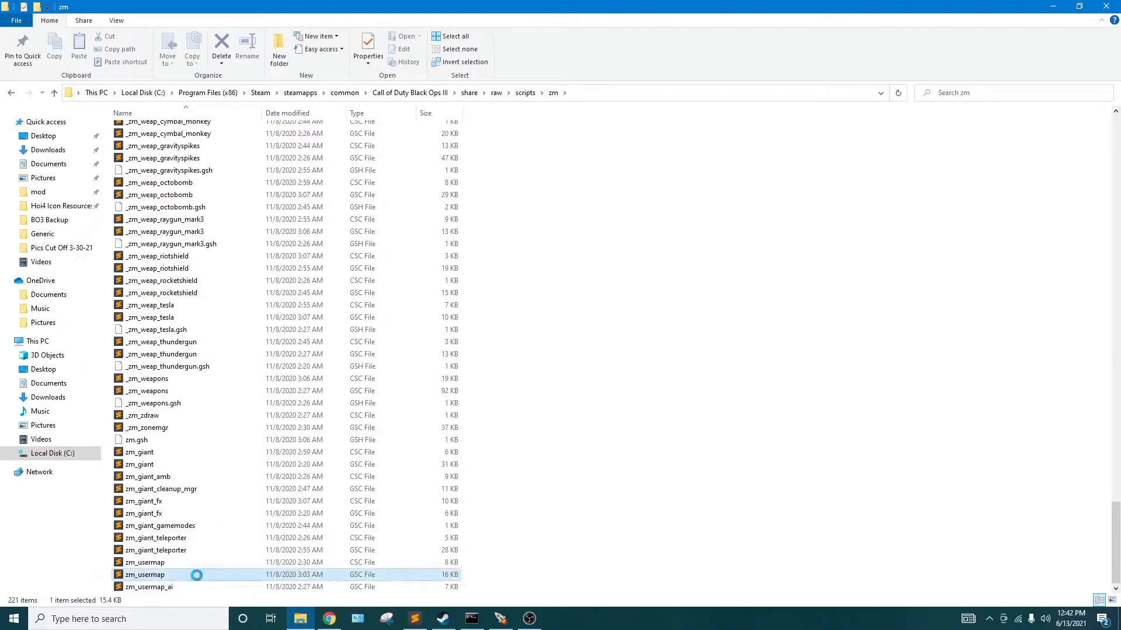
click(226, 507)
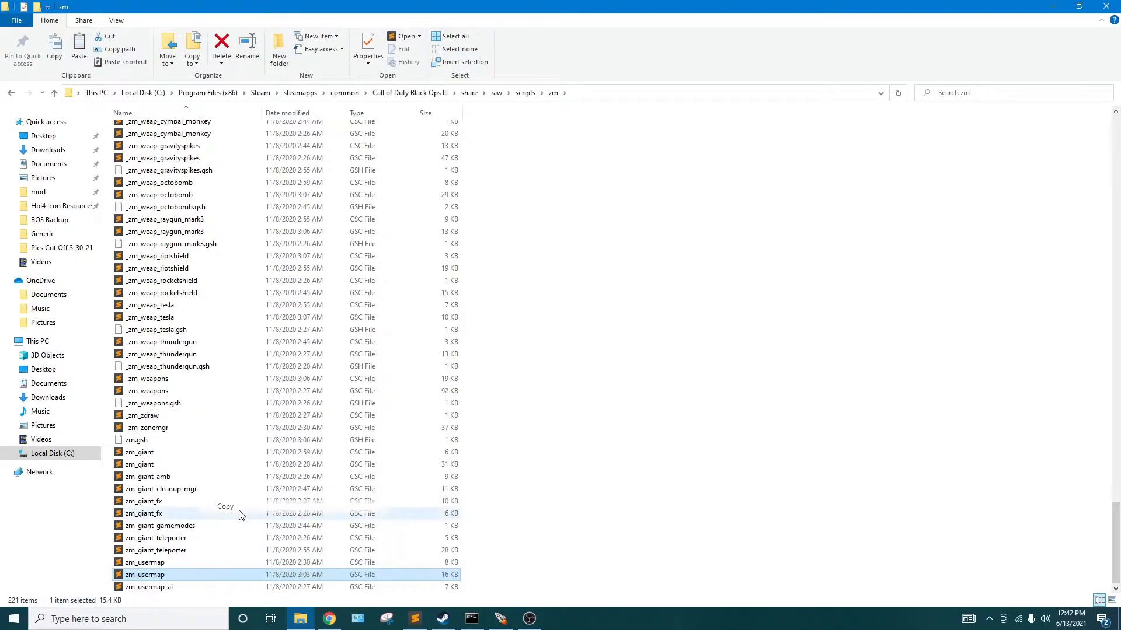
Paste the copied zm_usermap GSC file into the usermaps\zm_seelow\scripts\zm folder of Call of Duty Black Ops III
click(710, 436)
click(403, 98)
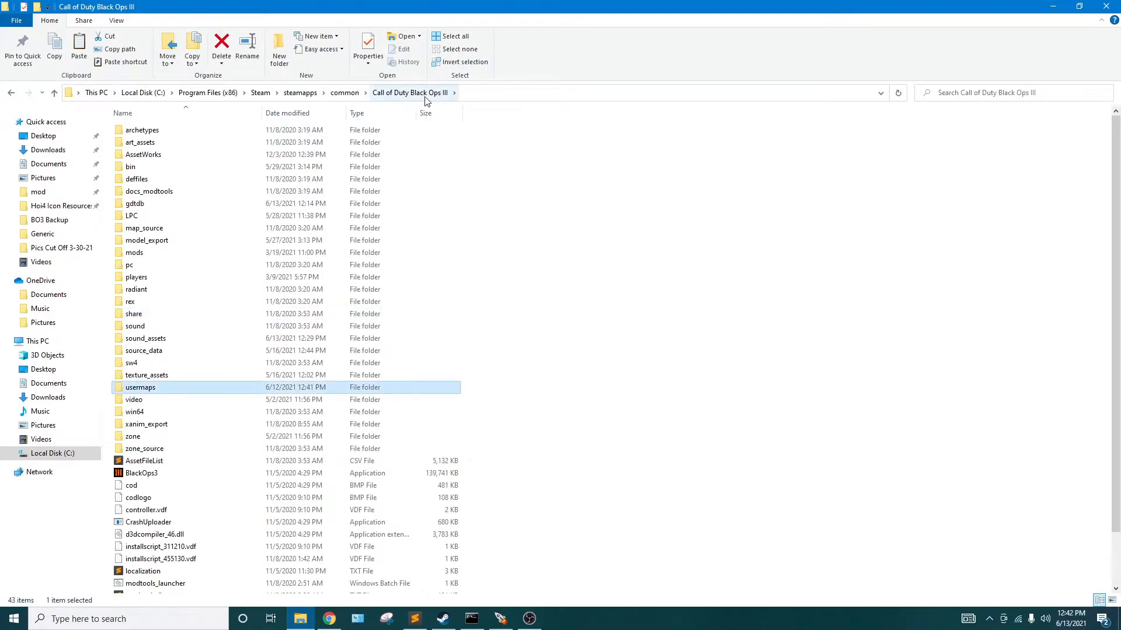
double_click(149, 391)
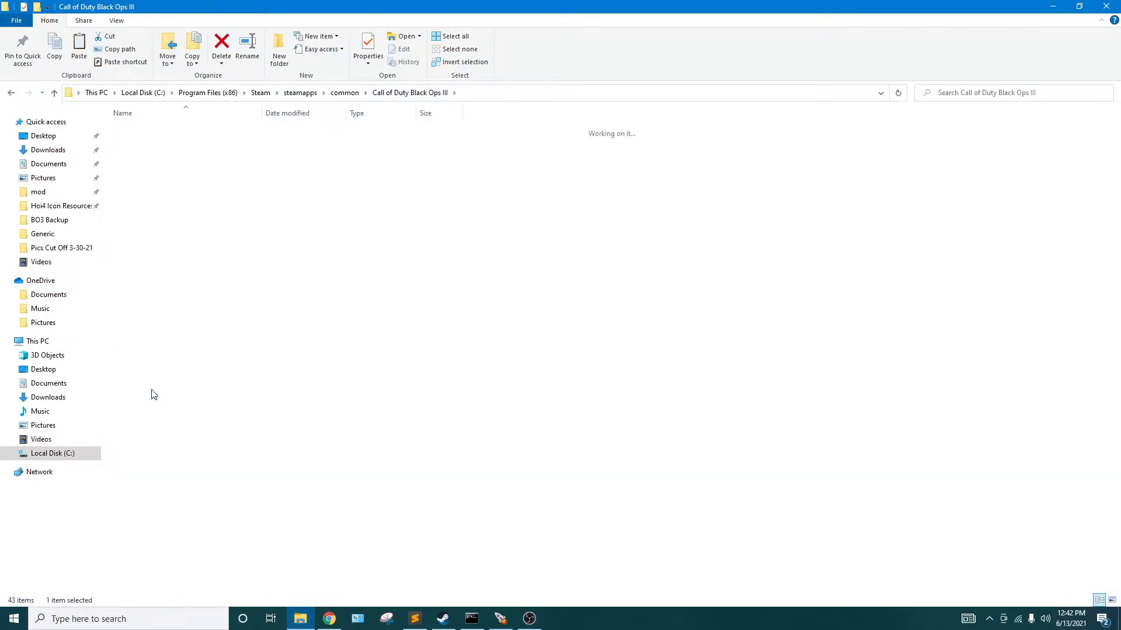
double_click(156, 193)
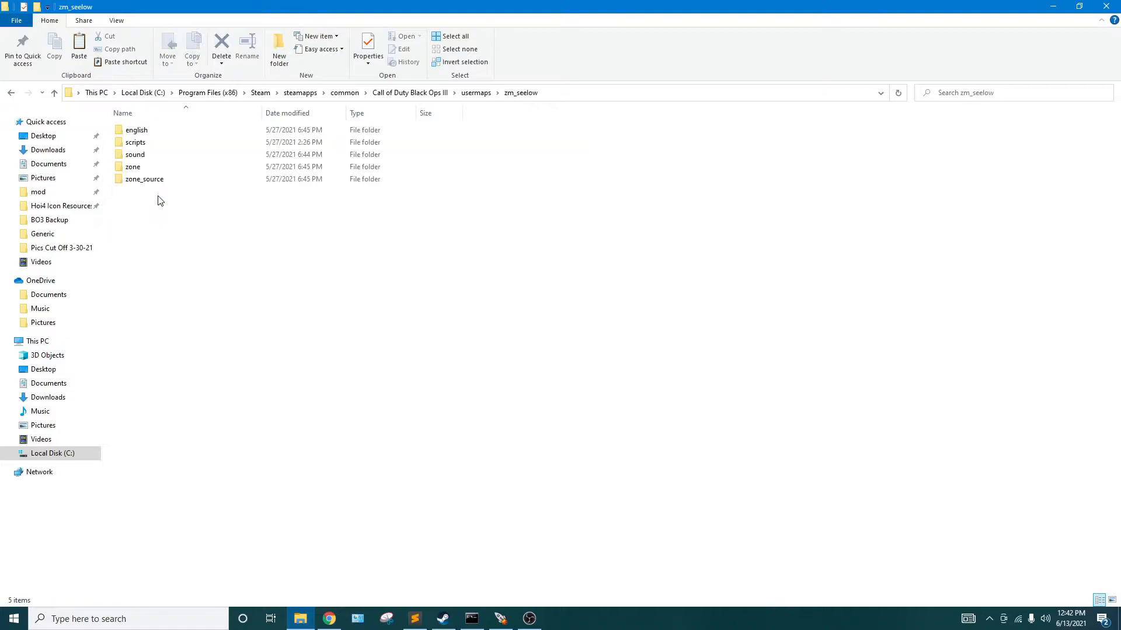
double_click(148, 143)
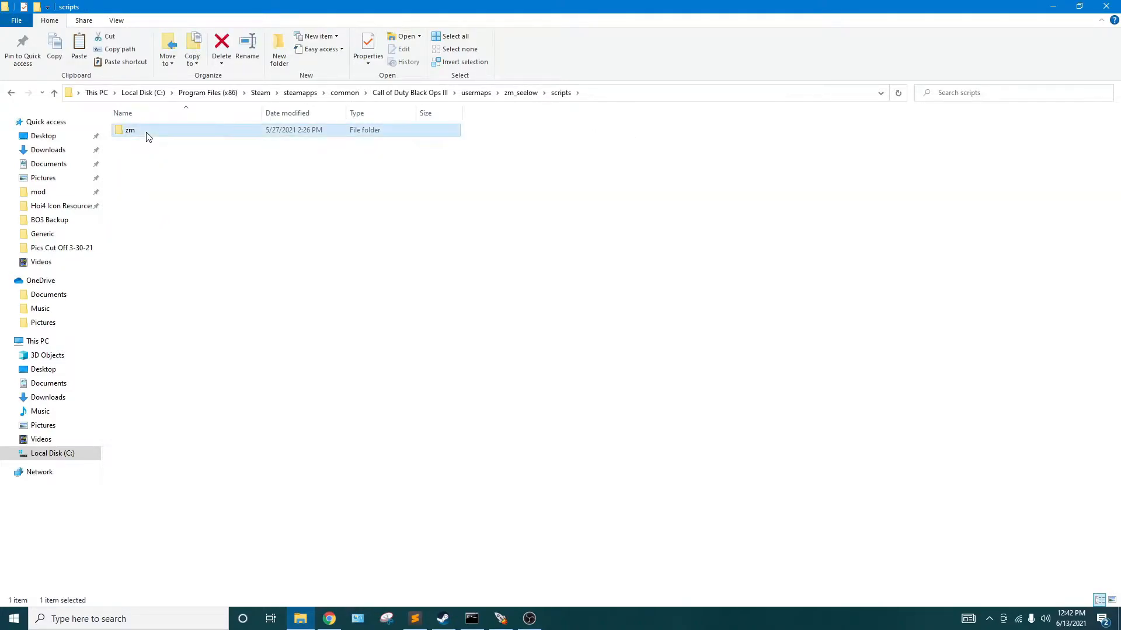
double_click(146, 131)
right_click(146, 173)
click(173, 254)
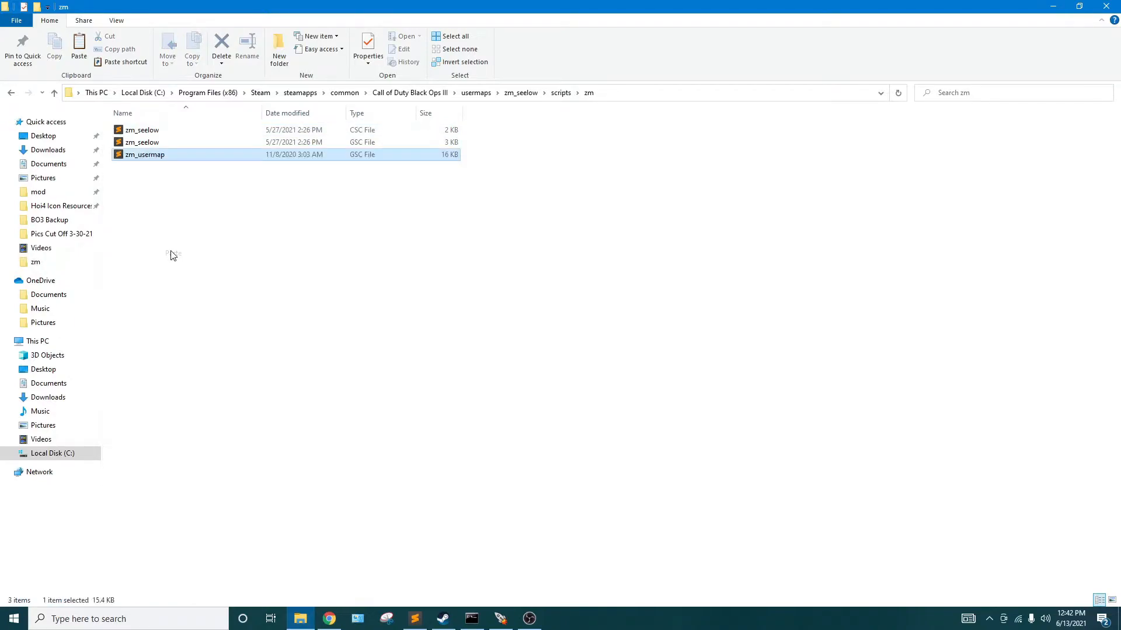
Open the pasted zm_usermap script, set the level.dog_rounds_allowed default to 0, save it and close the editor
double_click(172, 159)
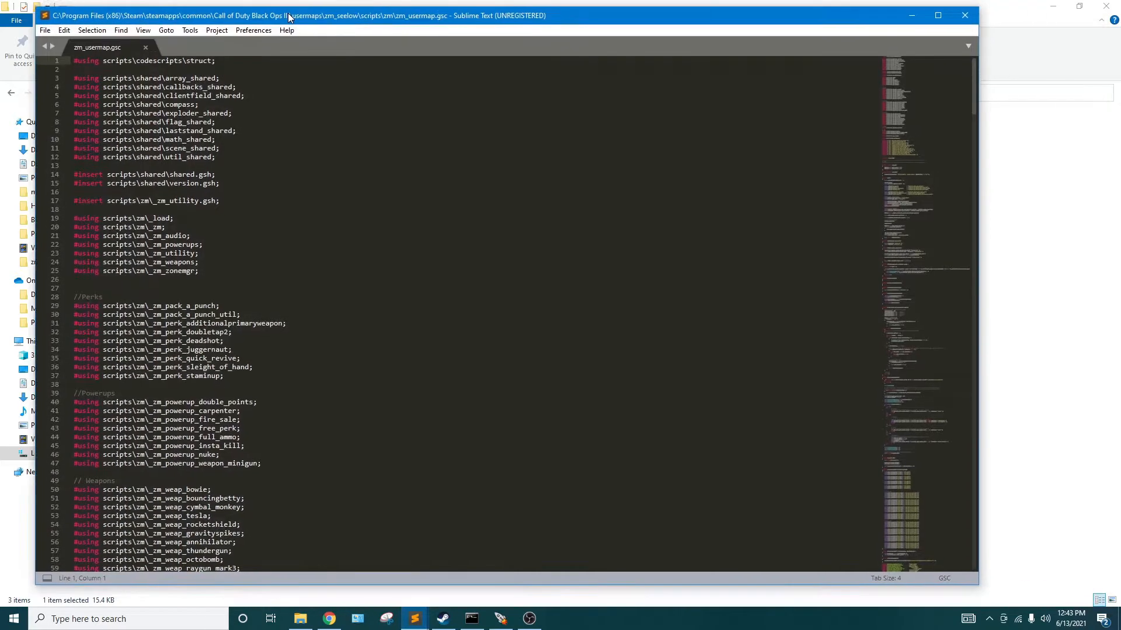
scroll(415, 218, down, 20)
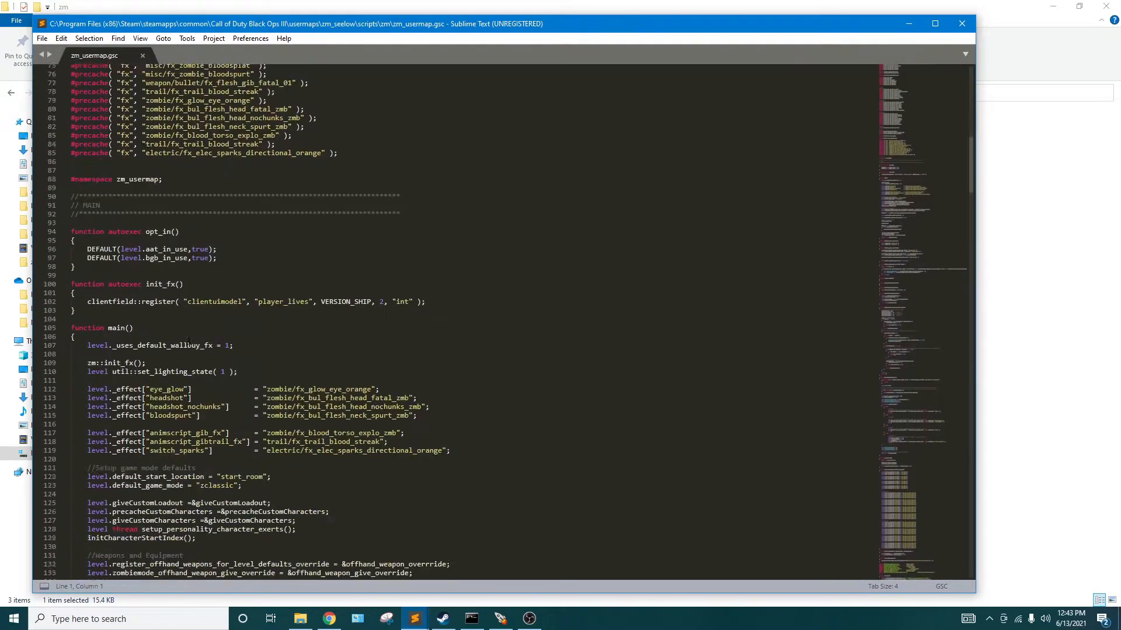
scroll(164, 340, down, 5)
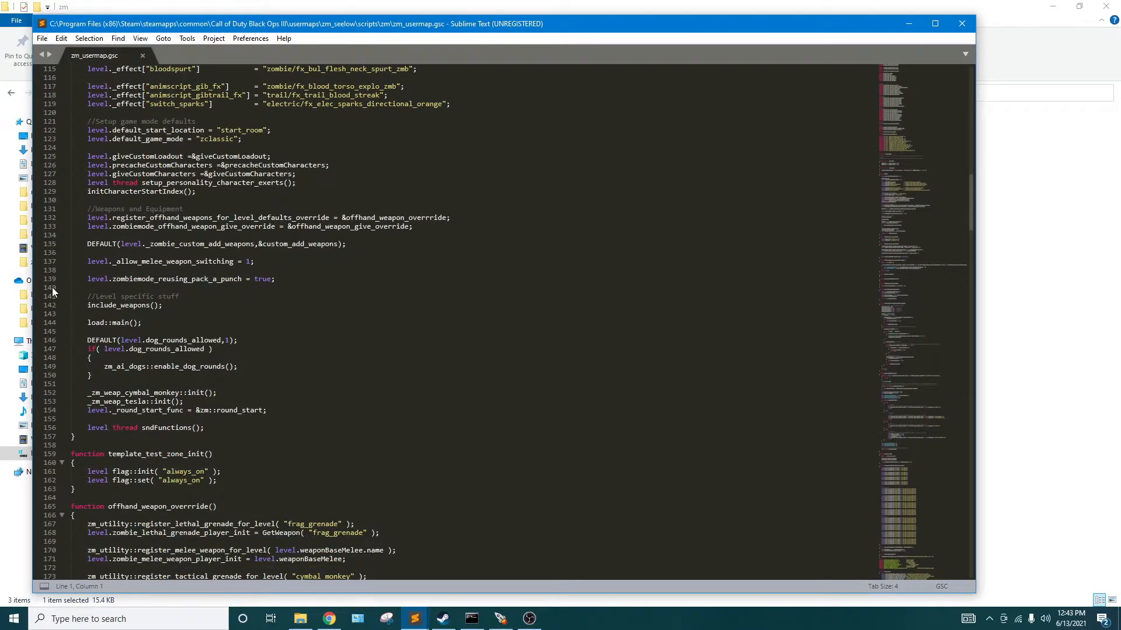
scroll(193, 329, down, 1)
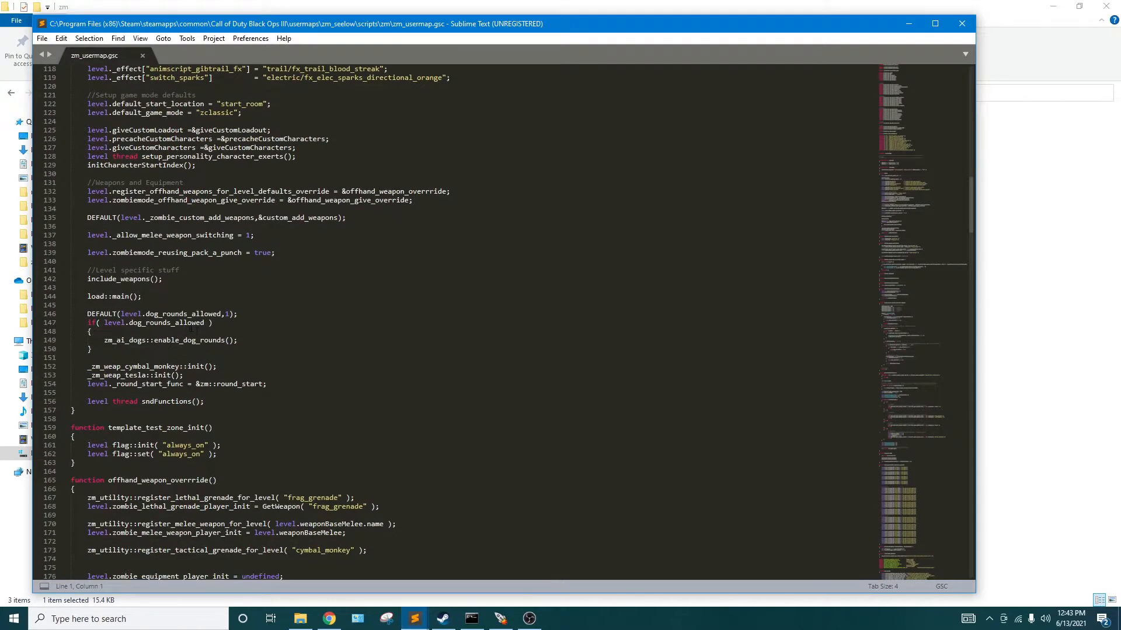
click(228, 314)
key(BackSpace)
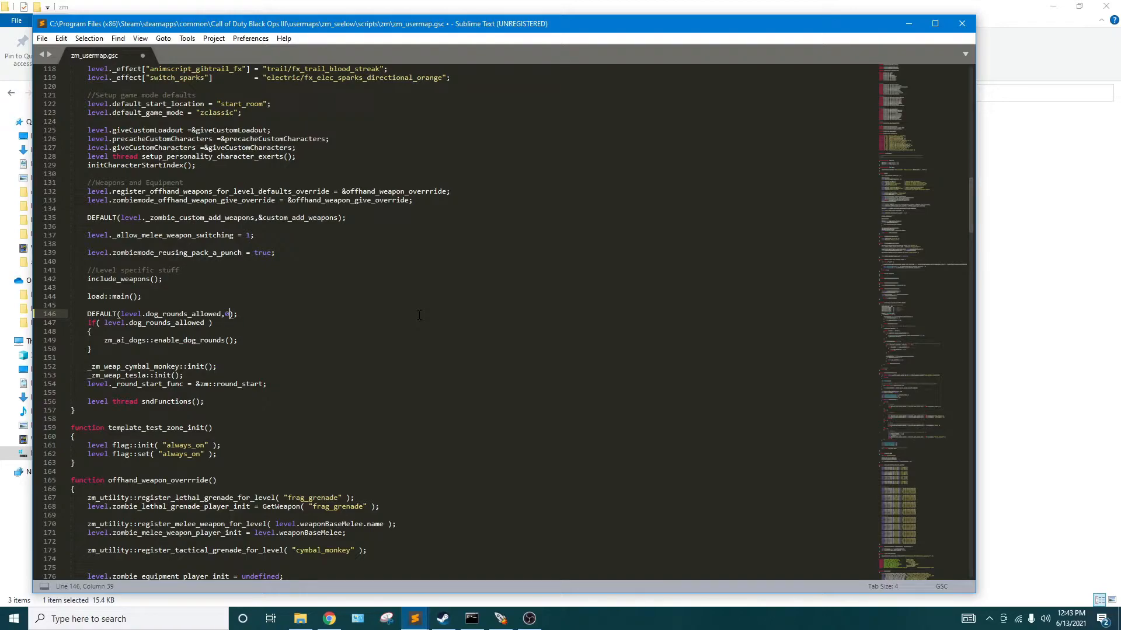
key(ctrl+s)
click(963, 26)
Go to the zone_source folder of the zm_seelow map and select the zm_seelow zone file
click(520, 93)
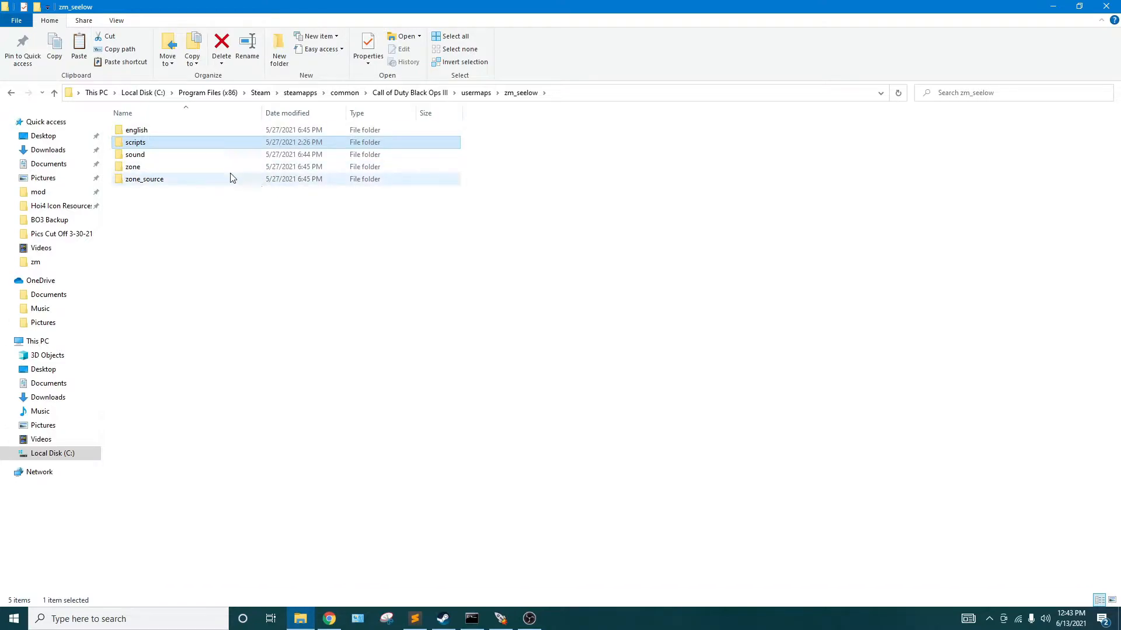
double_click(188, 167)
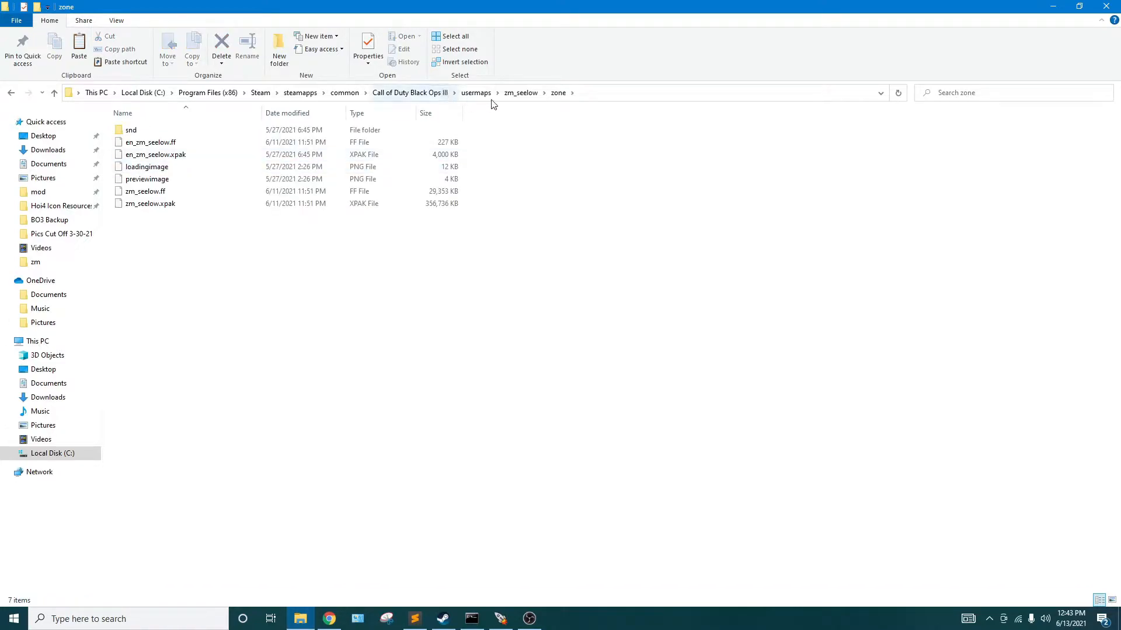
click(520, 93)
double_click(165, 180)
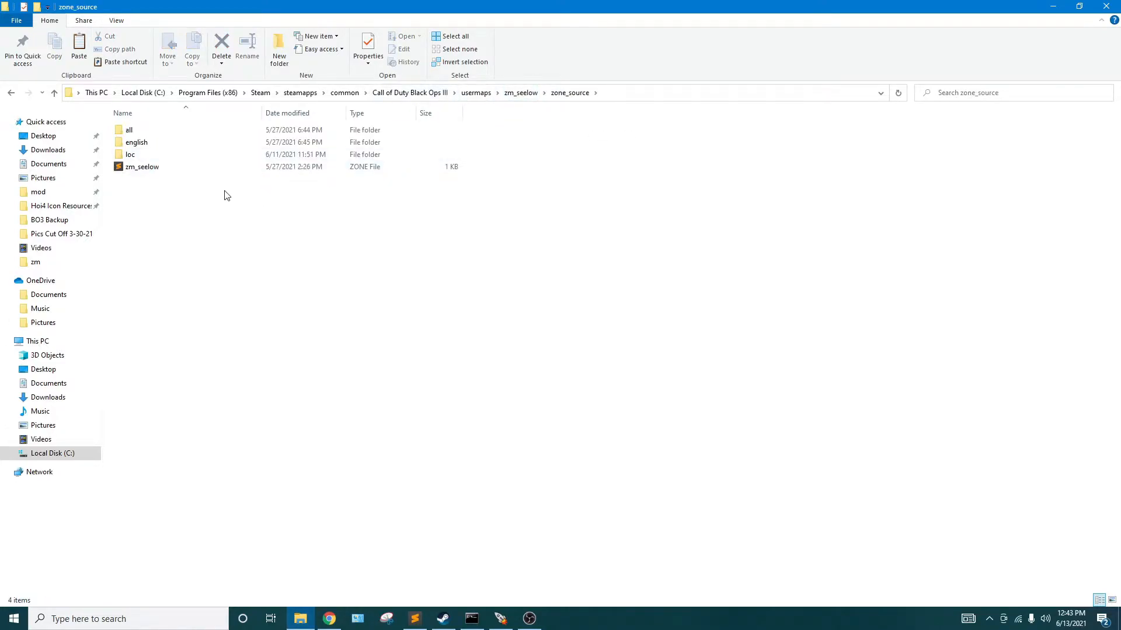
click(134, 168)
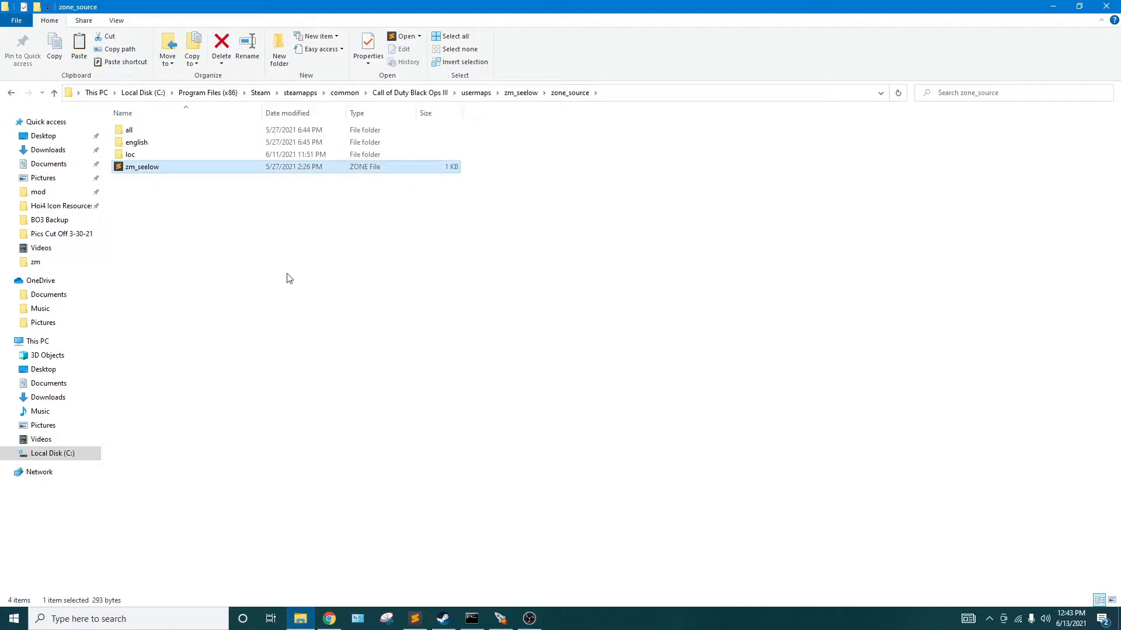
Switch to the Mod Tools Launcher, open the zone file of zm_seelow for editing and minimise the launcher
click(500, 619)
right_click(331, 212)
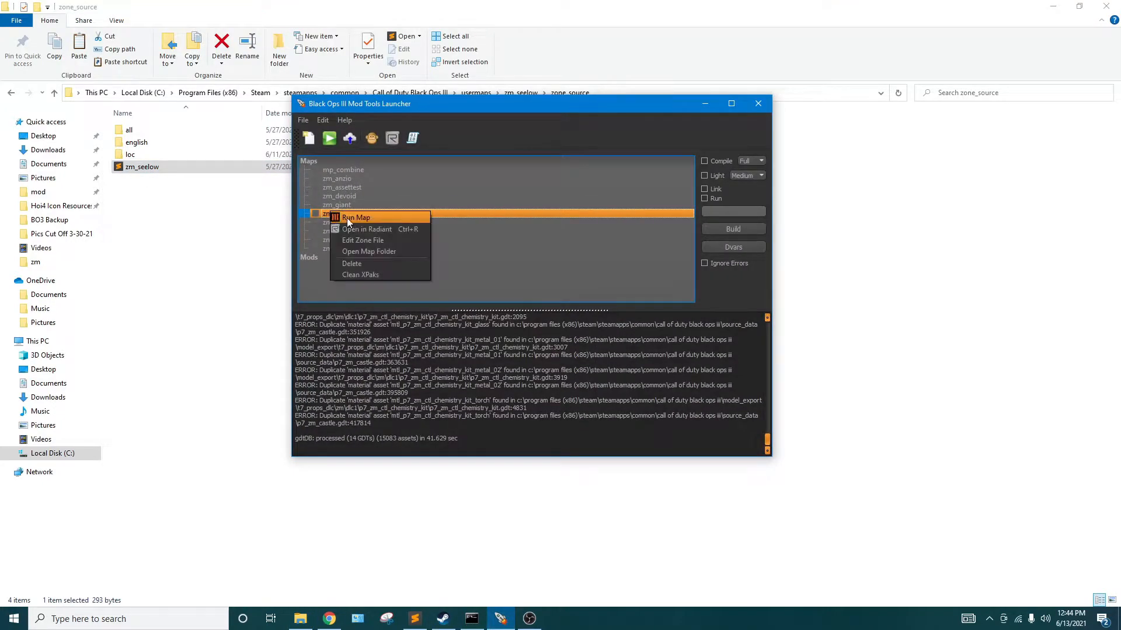
click(361, 241)
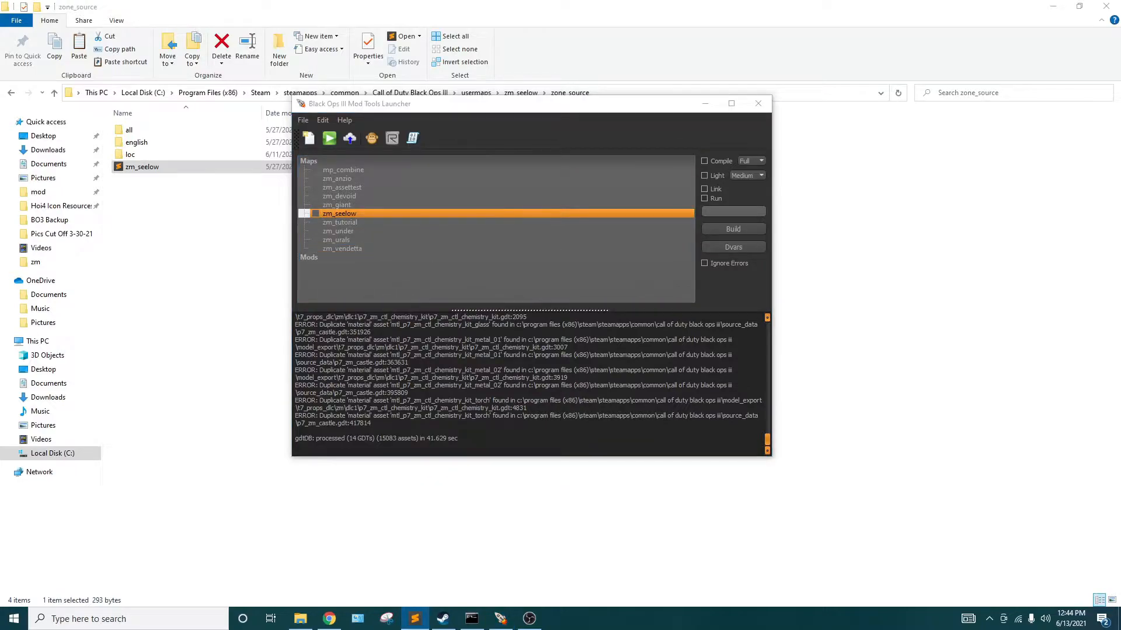
click(704, 103)
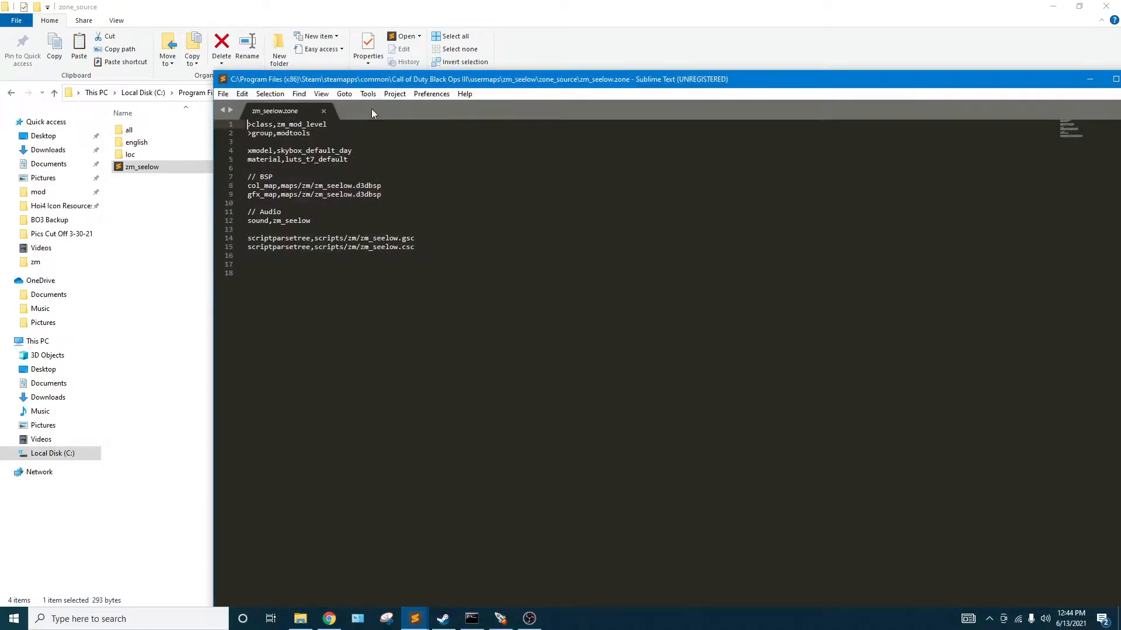
Duplicate the scriptparsetree line for zm_seelow.csc onto line 16 of the zone file
drag(371, 108, 209, 25)
drag(254, 189, 86, 189)
key(ctrl+c)
click(120, 203)
click(141, 199)
key(ctrl+v)
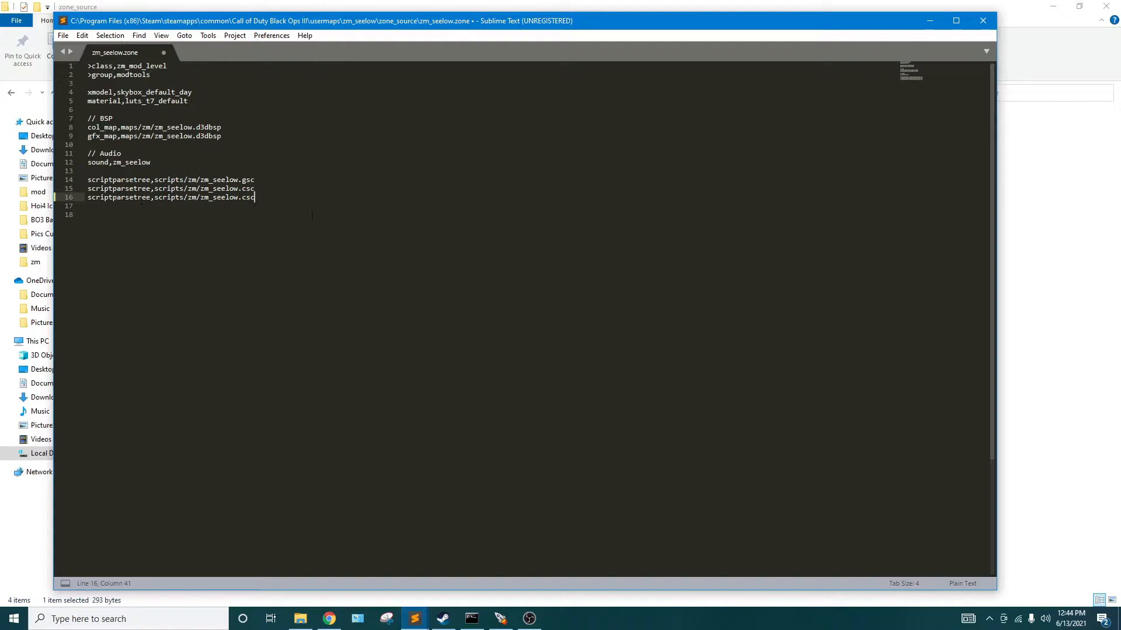
Change the script name in the duplicated scriptparsetree line to zm_usermaps.gsc
drag(255, 199, 209, 199)
text(us)
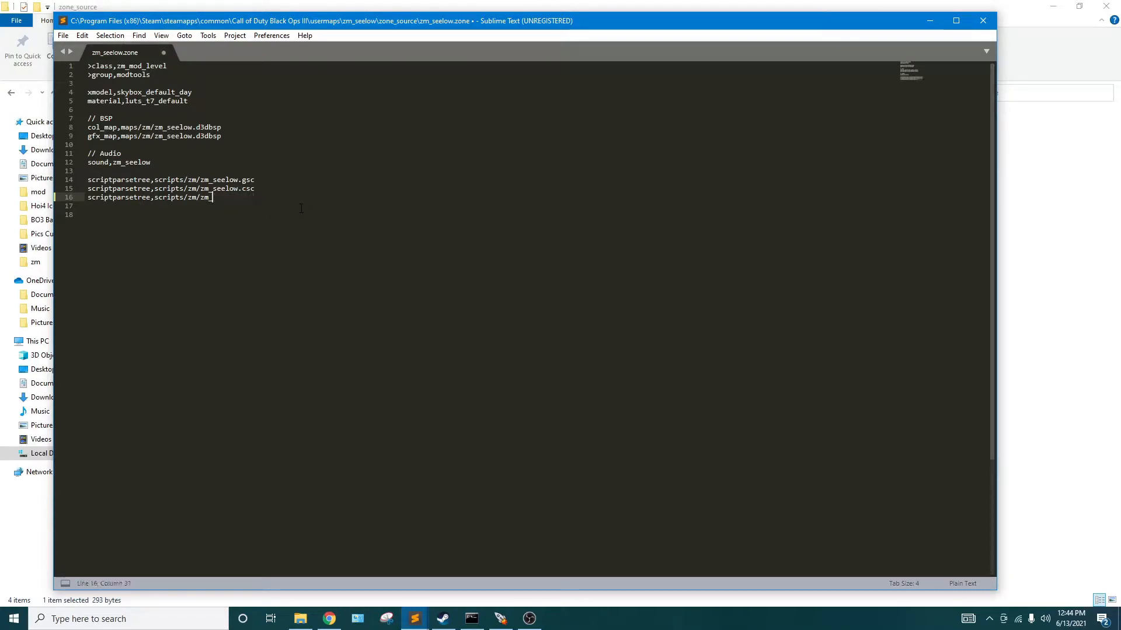
text(ermaps)
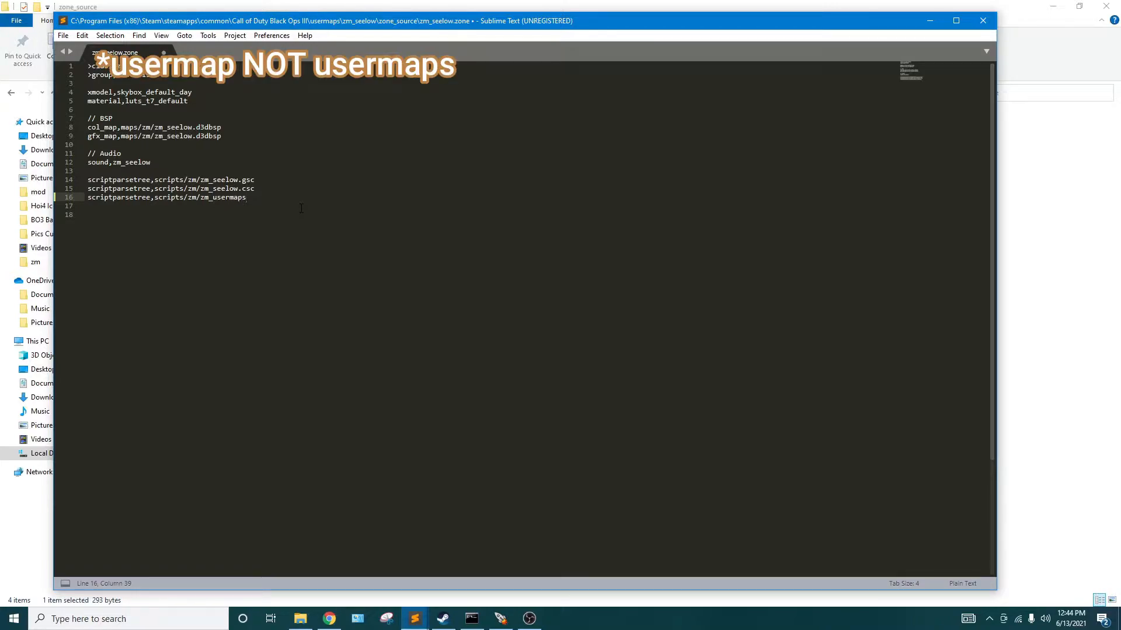
text(.gsc)
Check the exact name of the zm_usermap script in the map's scripts\zm folder, leaving it unrenamed, and return to zm_seelow
click(1016, 196)
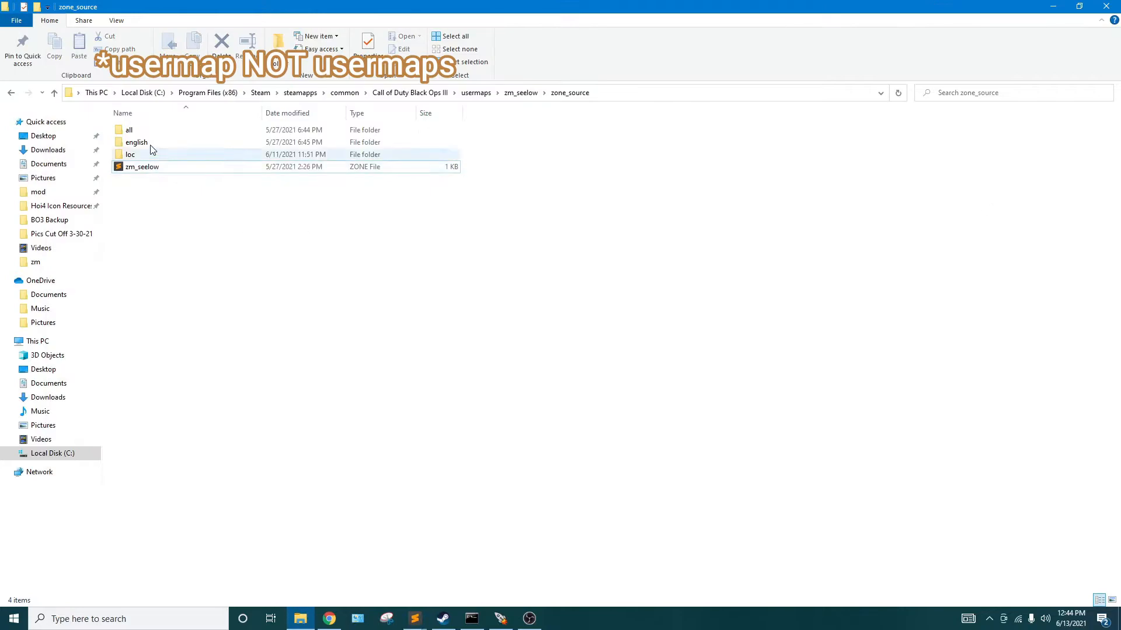
click(521, 93)
double_click(143, 142)
double_click(146, 130)
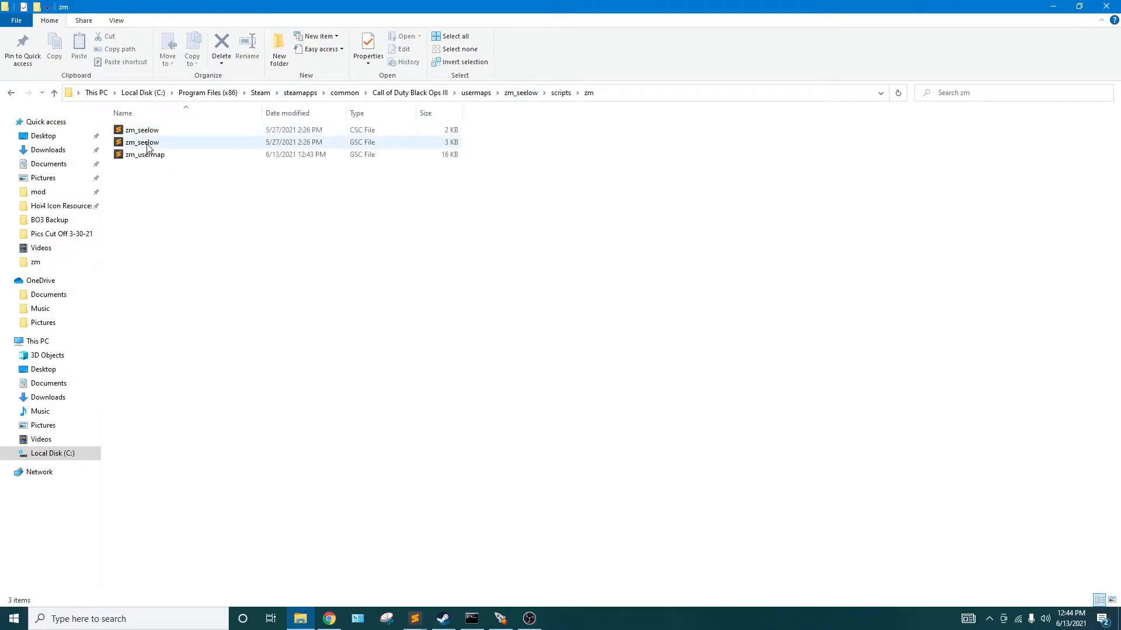
click(165, 156)
right_click(165, 156)
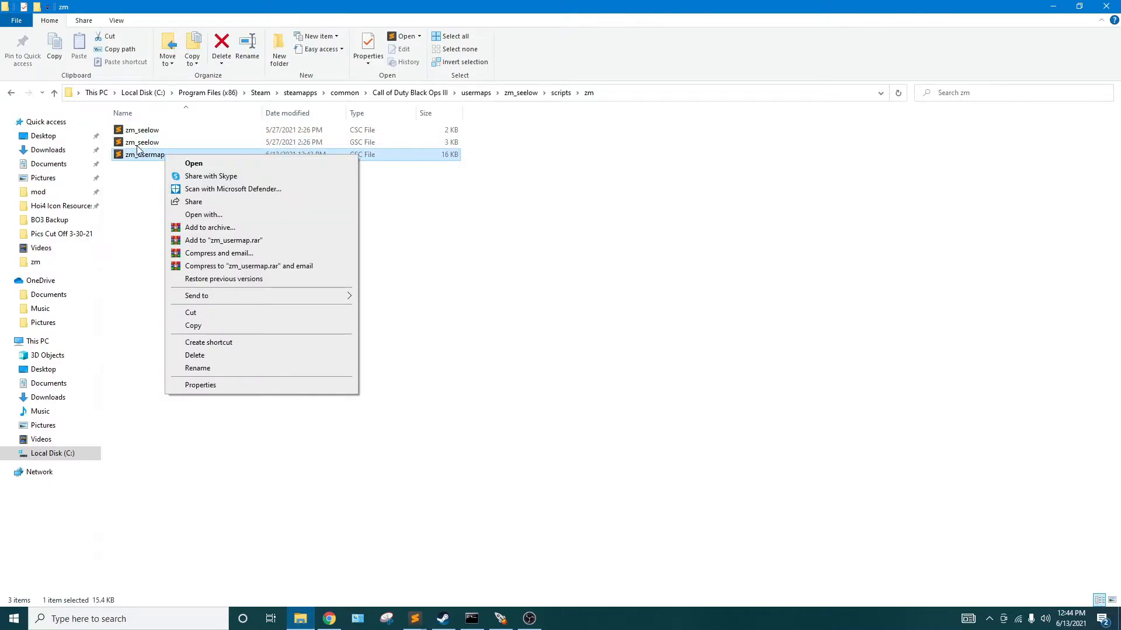
click(213, 369)
click(229, 225)
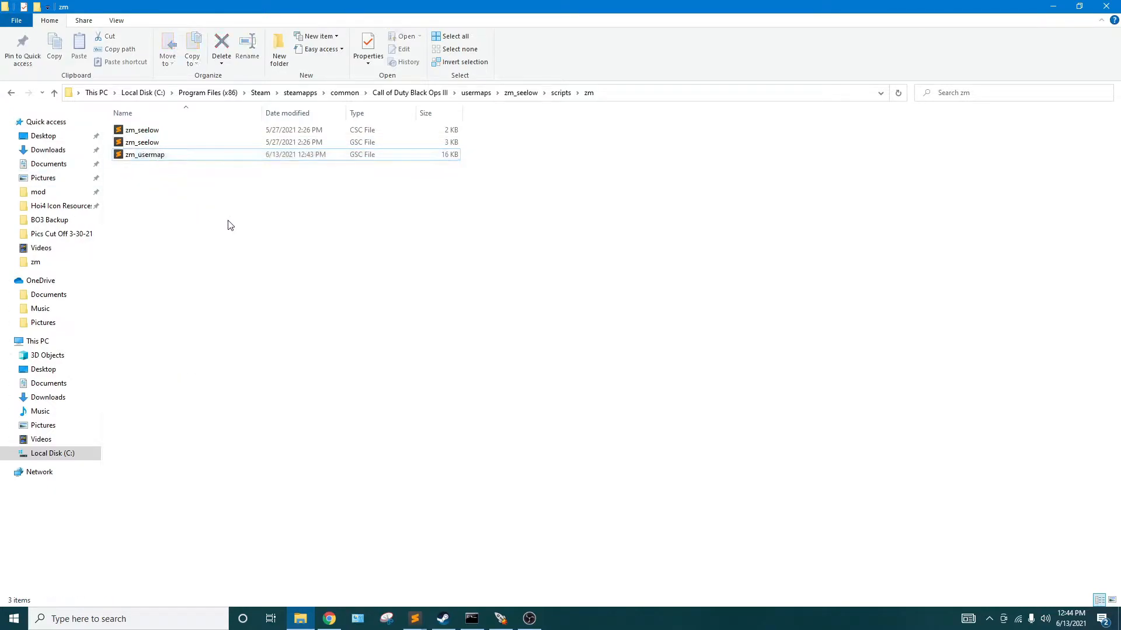
click(520, 92)
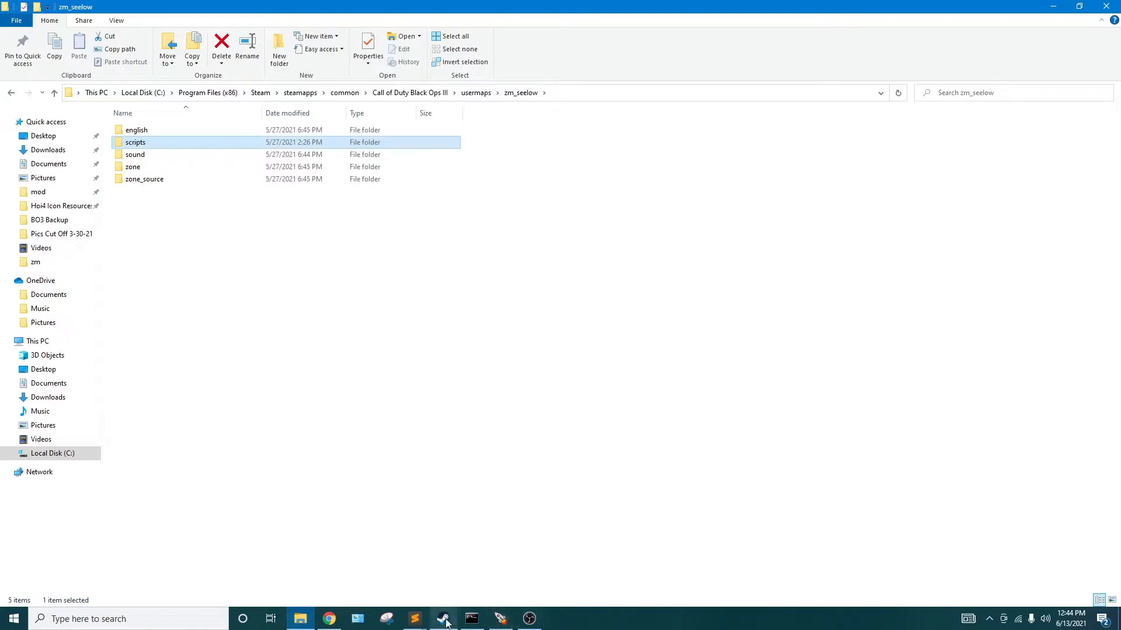
Correct line 16 of the zone file to scriptparsetree,scripts/zm/zm_usermap.gsc, save the file and close the editor
mouse_move(425, 614)
click(435, 583)
drag(103, 206, 200, 198)
text(zm_usermap)
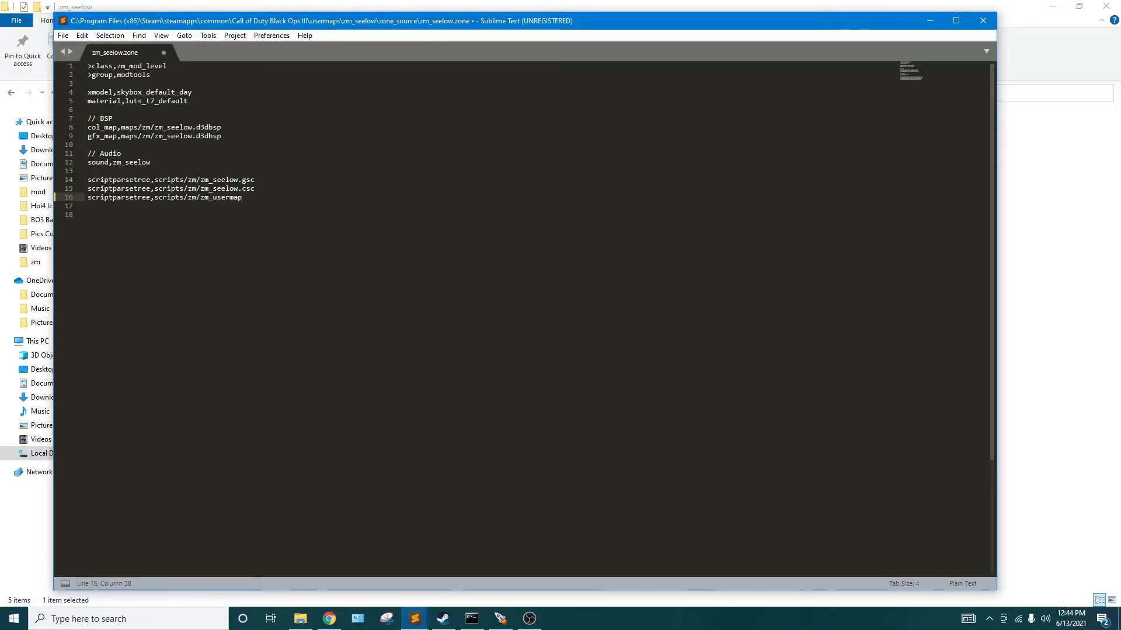
text(.gsc)
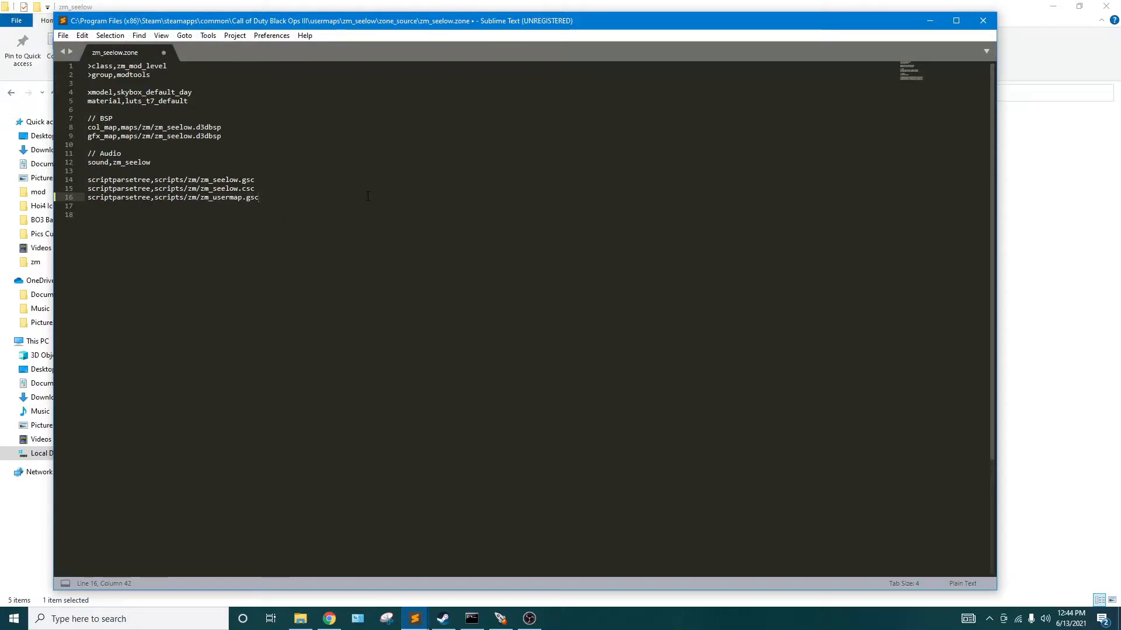
key(ctrl+s)
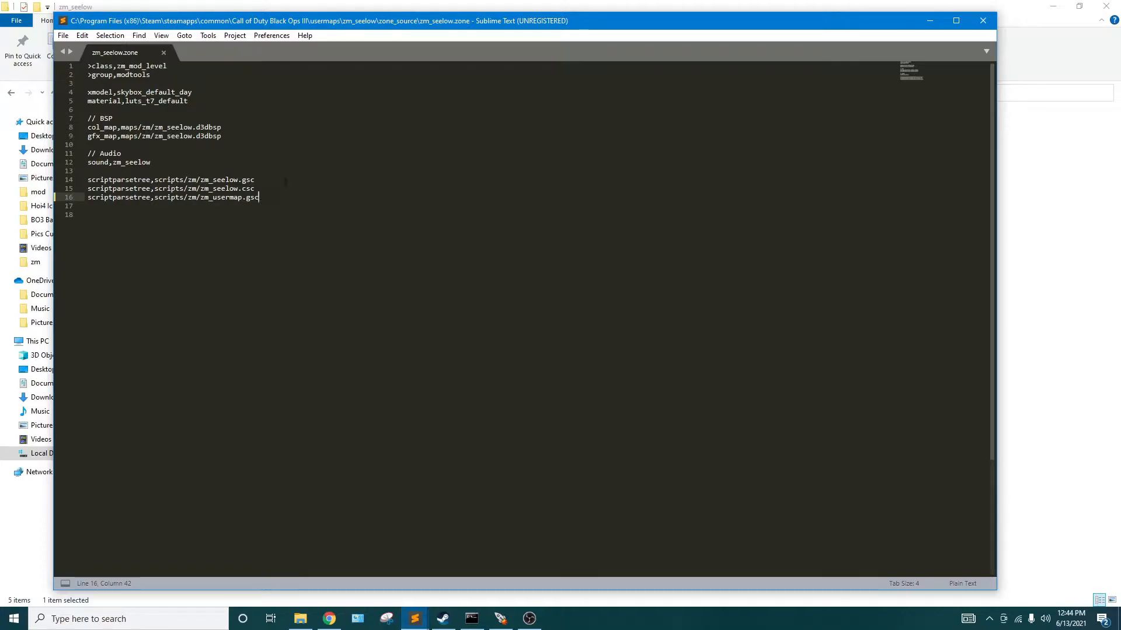
click(984, 21)
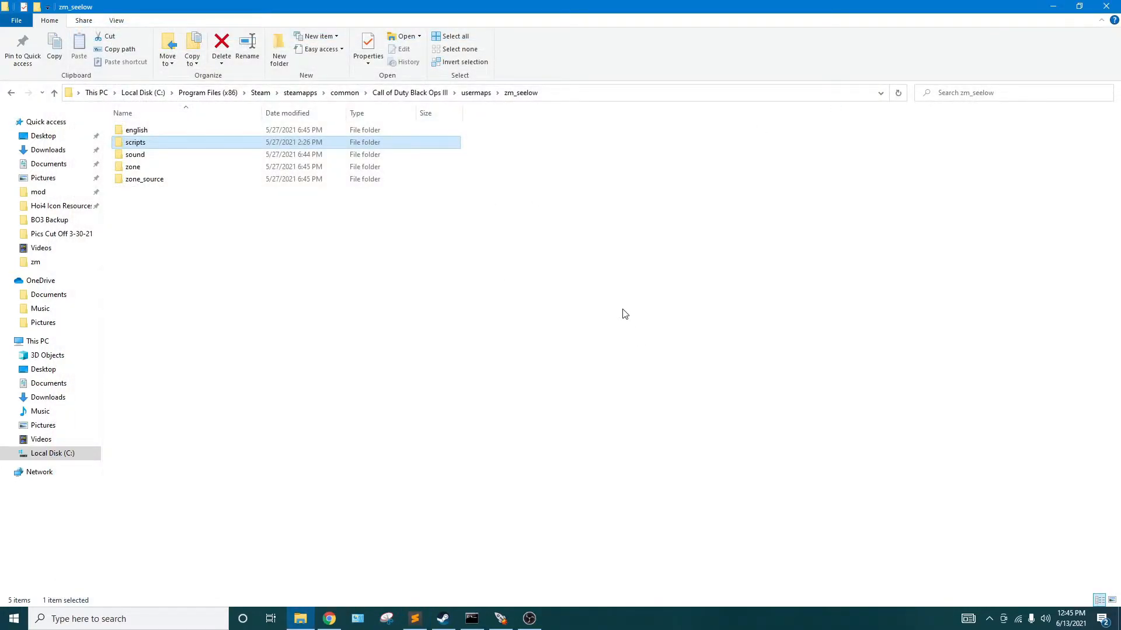
Deselect the scripts folder and restore the zm_seelow folder window to a smaller size
click(478, 176)
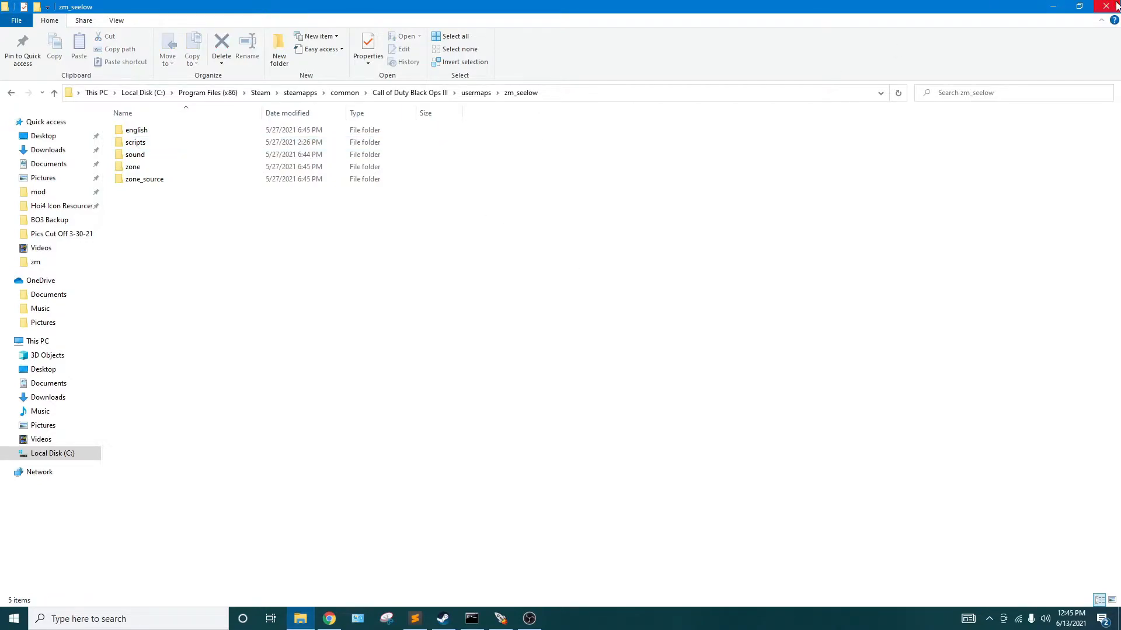
click(1080, 6)
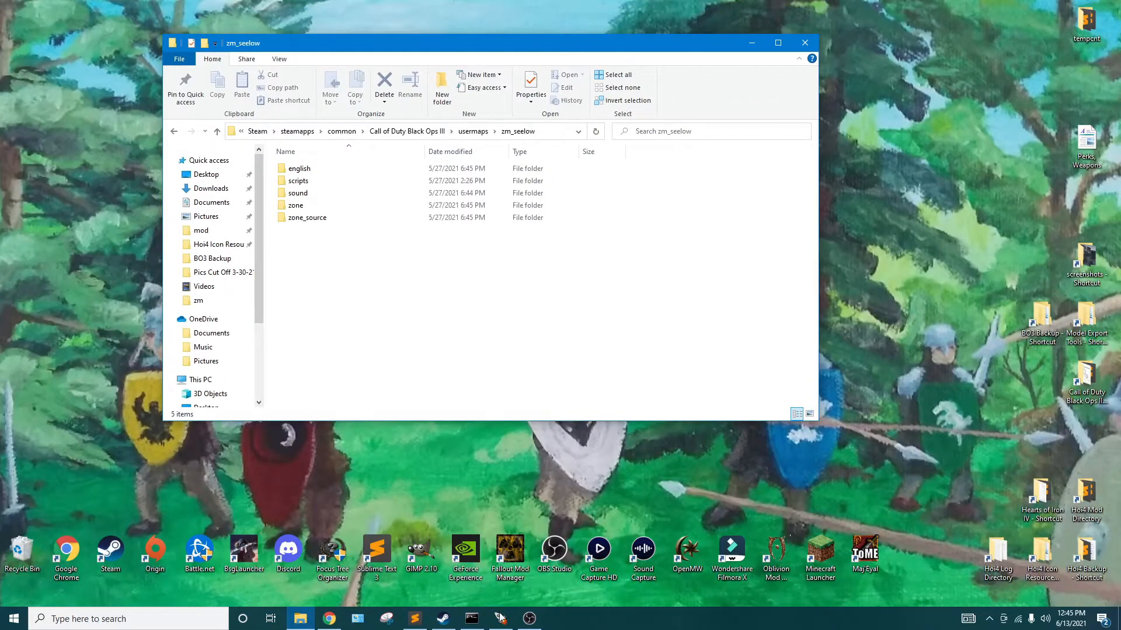
click(529, 619)
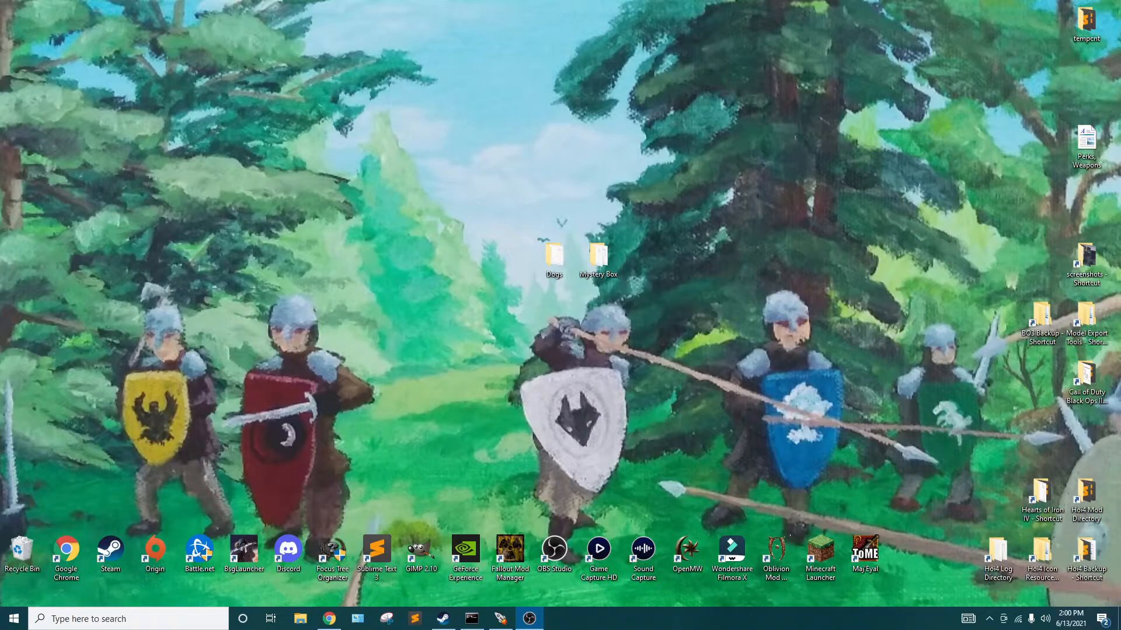
Open the Dogs folder from the desktop and move its window clear of the desktop shortcuts
double_click(554, 260)
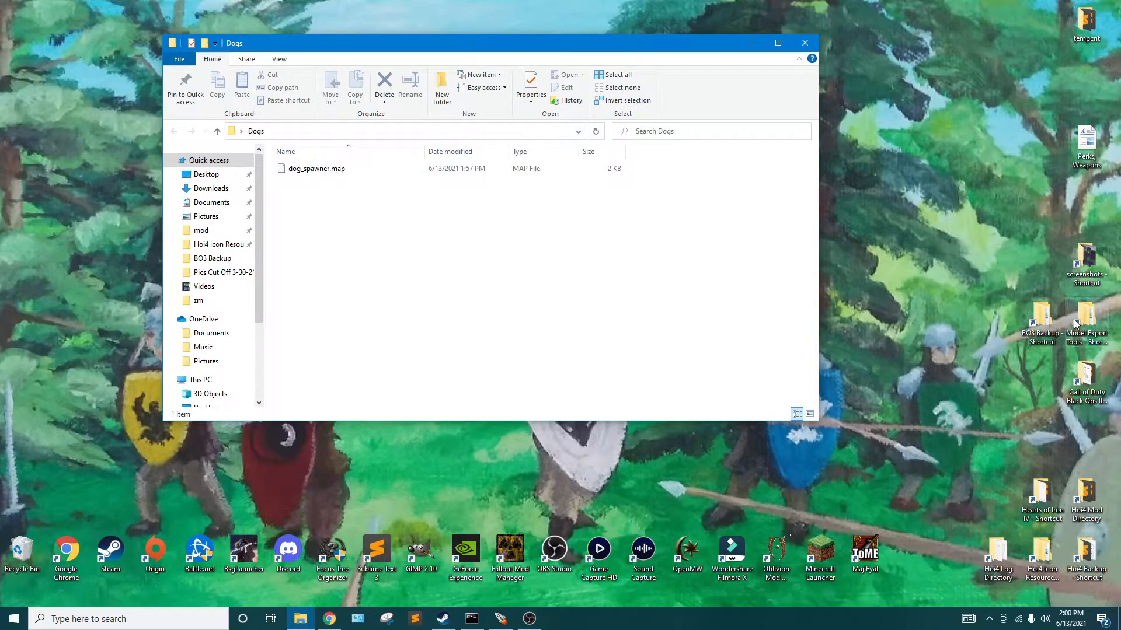
drag(429, 51, 451, 93)
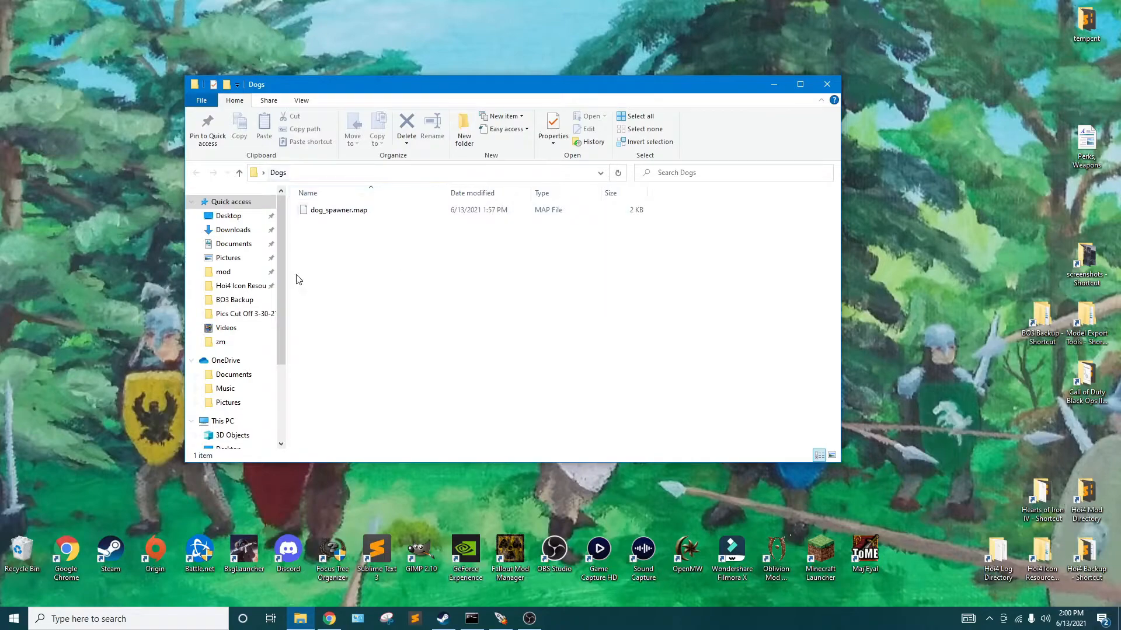
drag(406, 89, 335, 42)
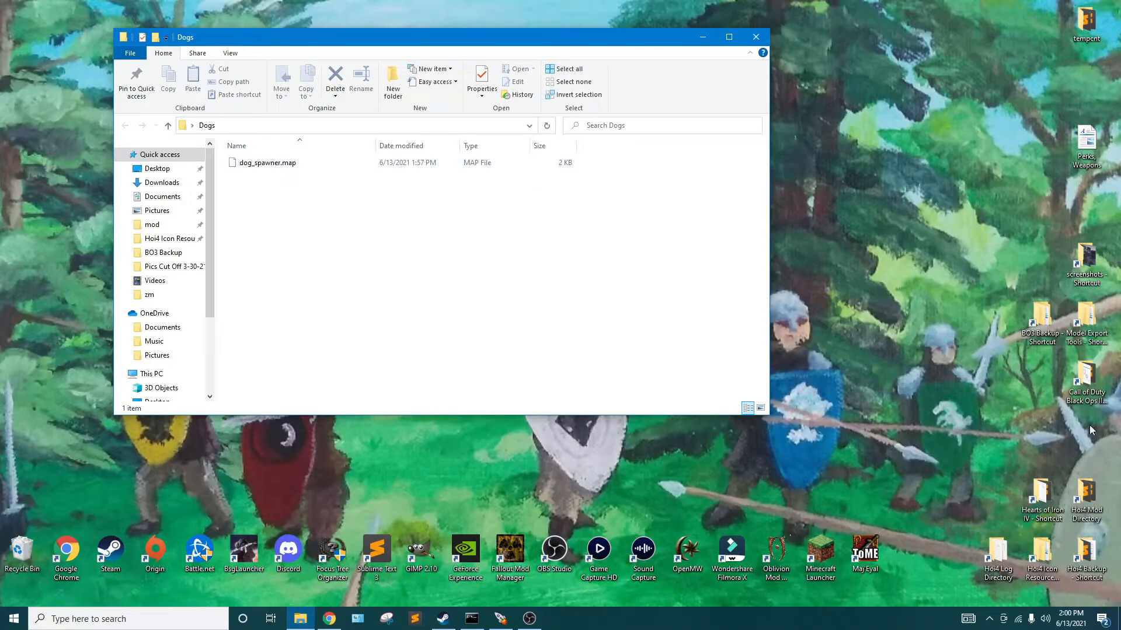
Open the Call of Duty Black Ops III folder from the desktop and arrange its window beside the Dogs folder
double_click(1086, 383)
drag(313, 44, 663, 191)
drag(582, 187, 570, 150)
drag(298, 31, 224, 10)
click(775, 151)
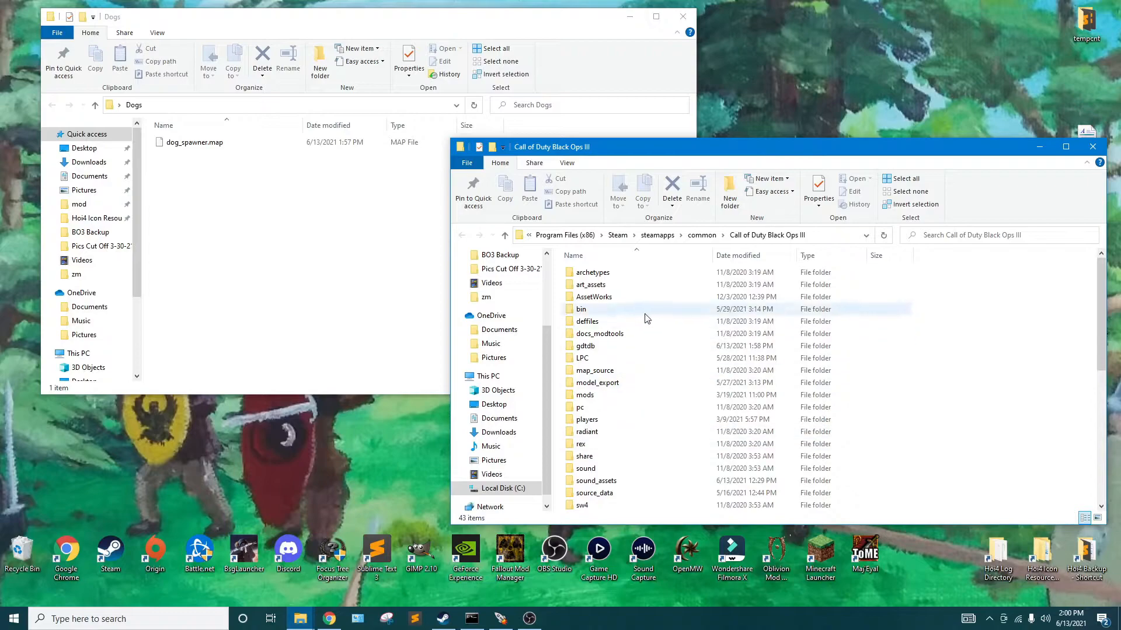
Navigate from the Black Ops III folder to map_source\_prefabs\zm
scroll(622, 385, down, 2)
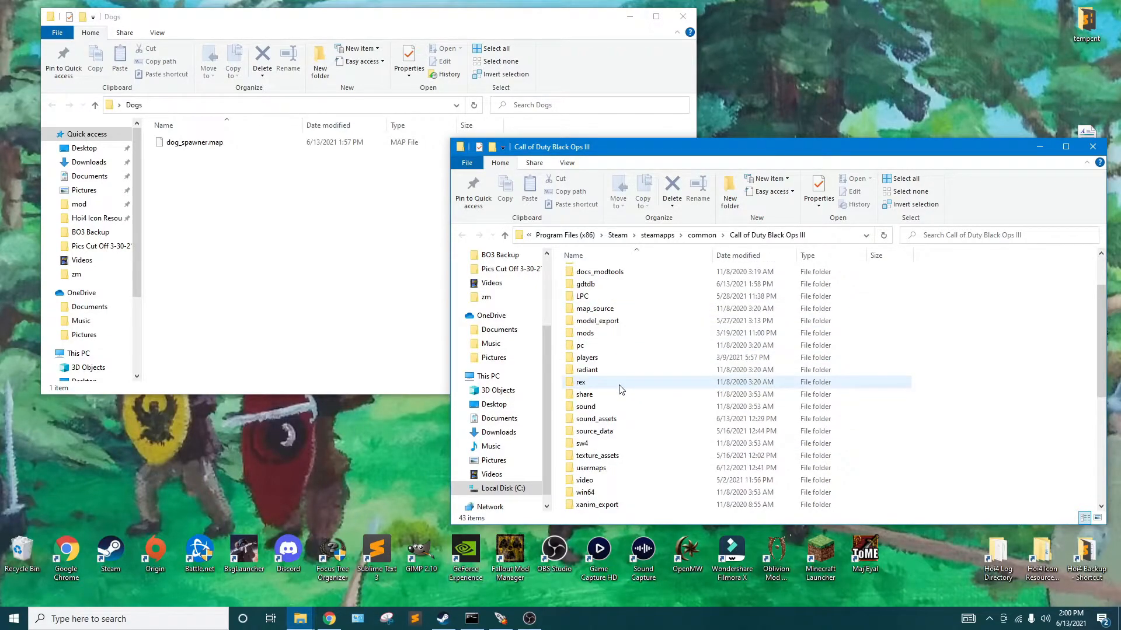
double_click(620, 308)
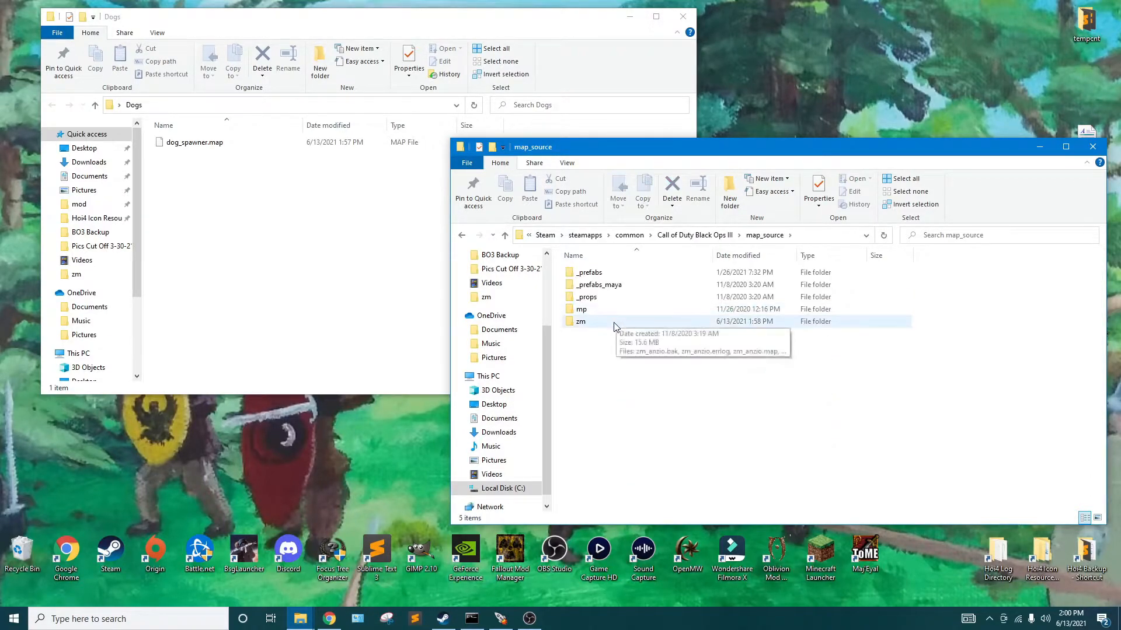
double_click(626, 274)
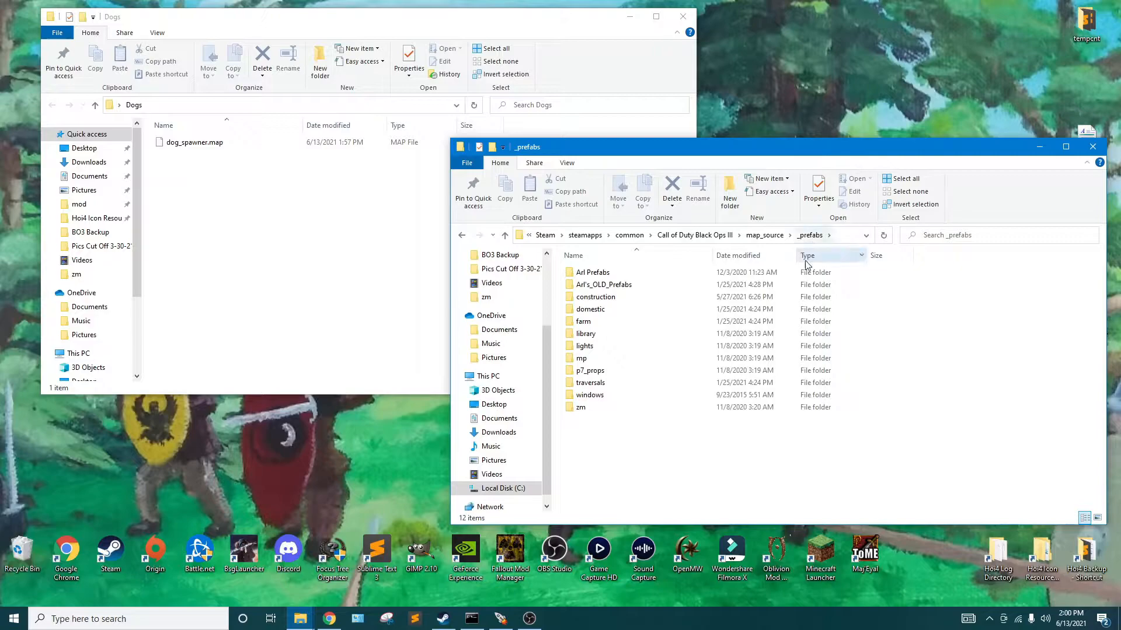
double_click(635, 408)
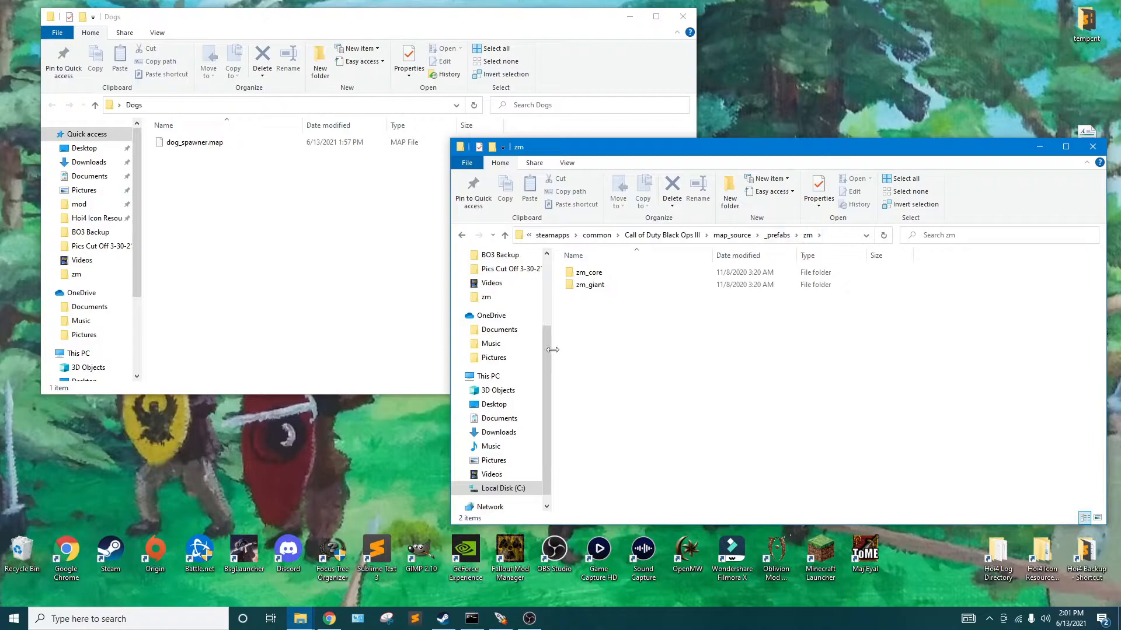
Move dog_spawner.map from the Dogs folder into the _prefabs\zm folder
drag(192, 142, 667, 386)
click(318, 286)
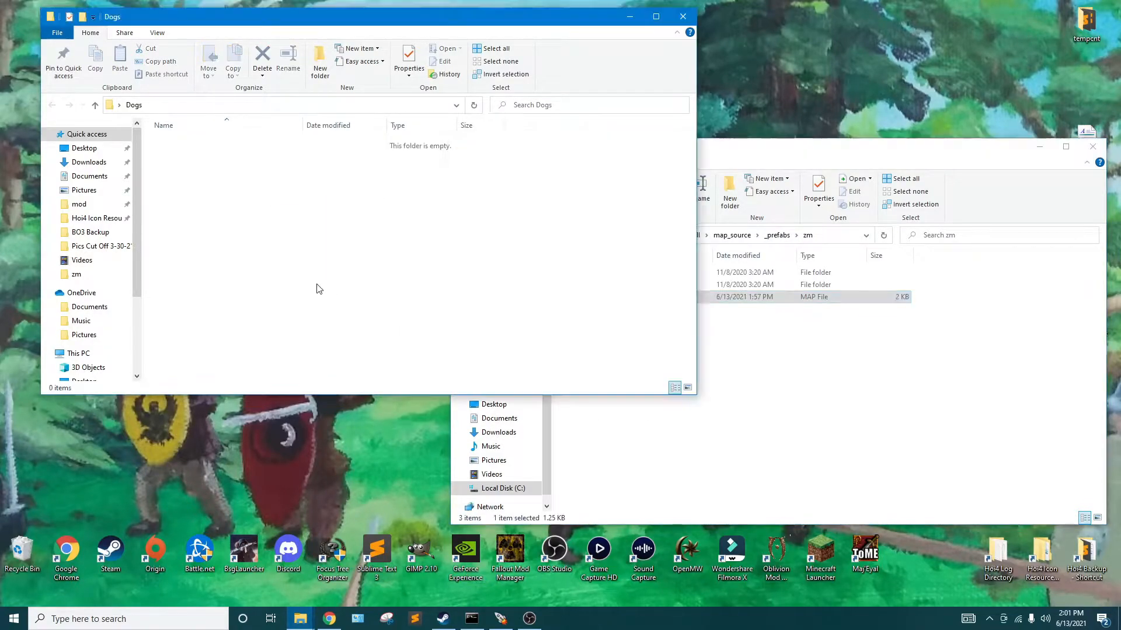
click(826, 330)
Return to the _prefabs folder and minimise its window to clear the desktop
click(779, 236)
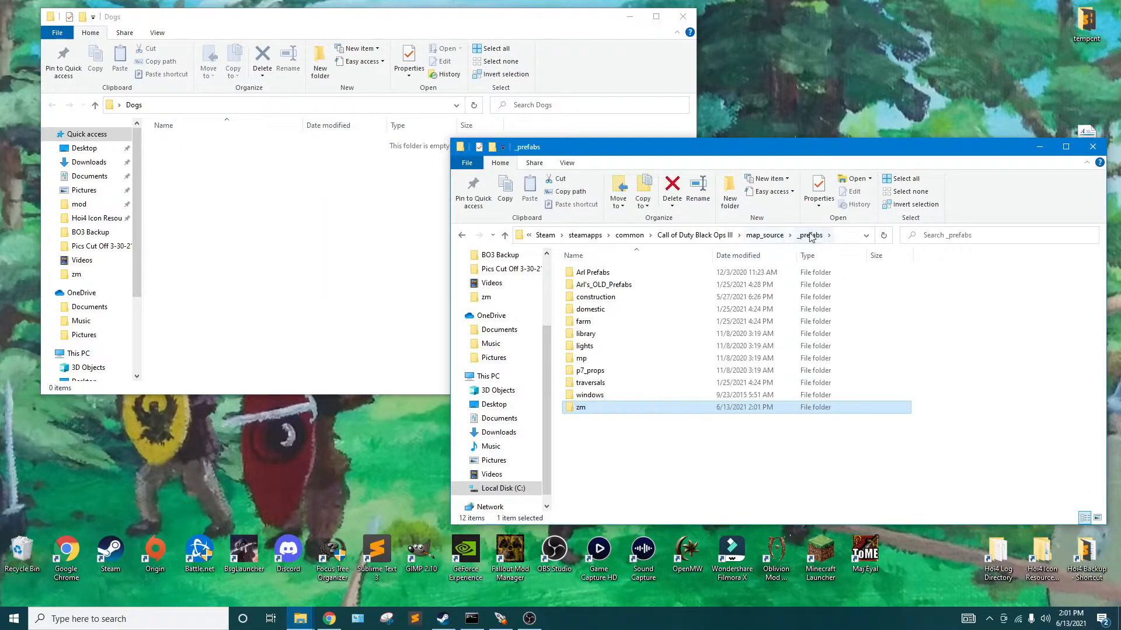
drag(575, 148, 286, 89)
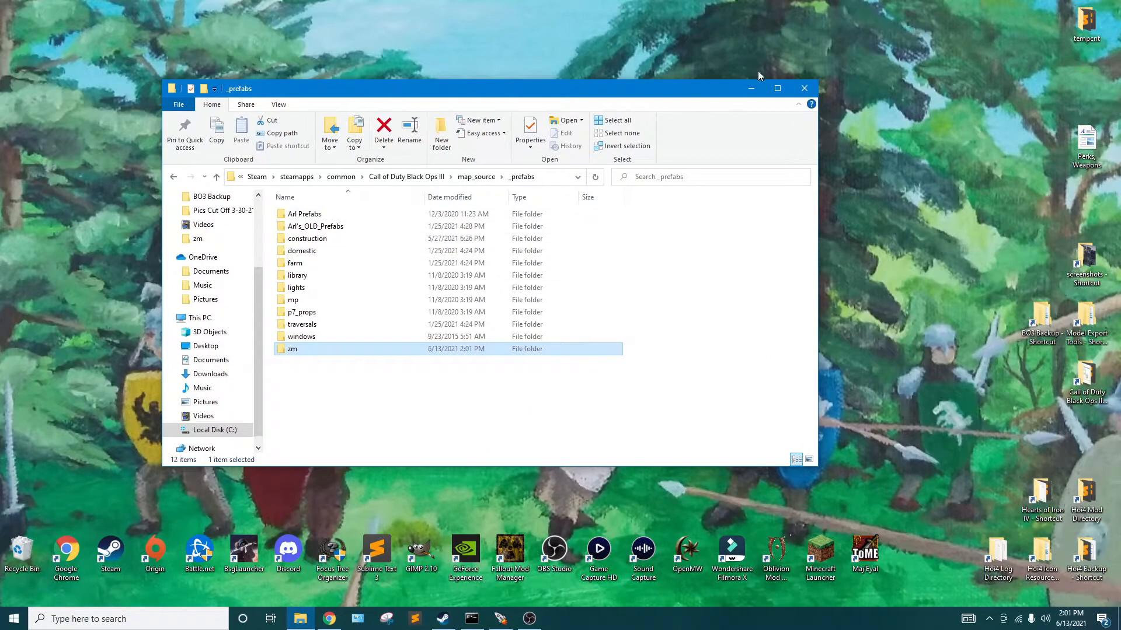
click(751, 89)
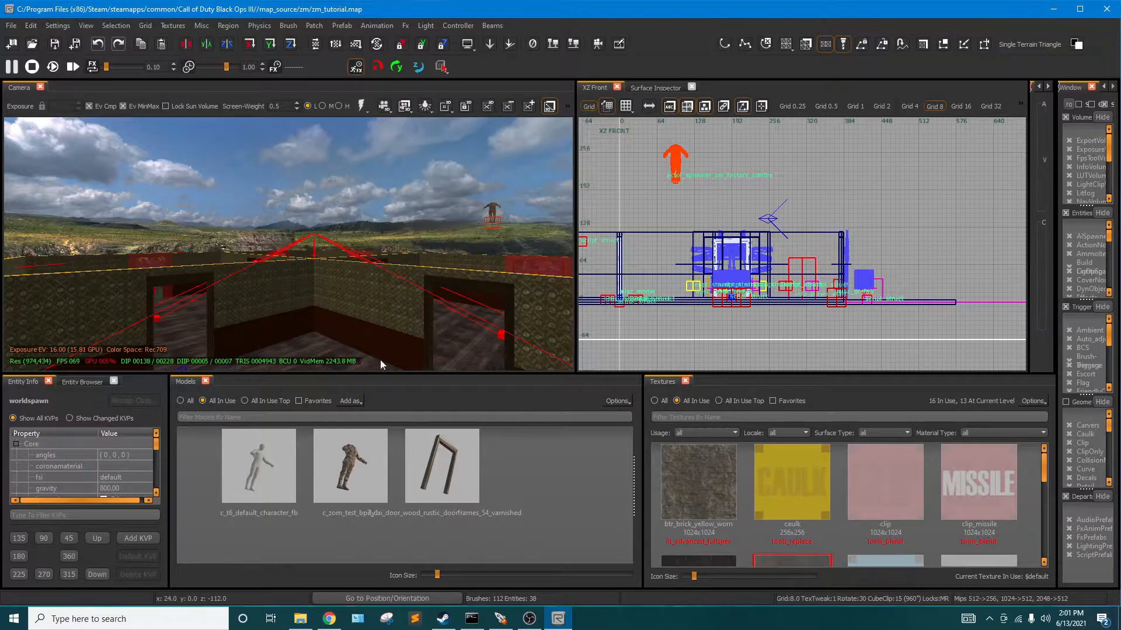
Bring up the Prefab Browser in Radiant and widen its panel so the prefab list is readable
right_drag(311, 285, 331, 283)
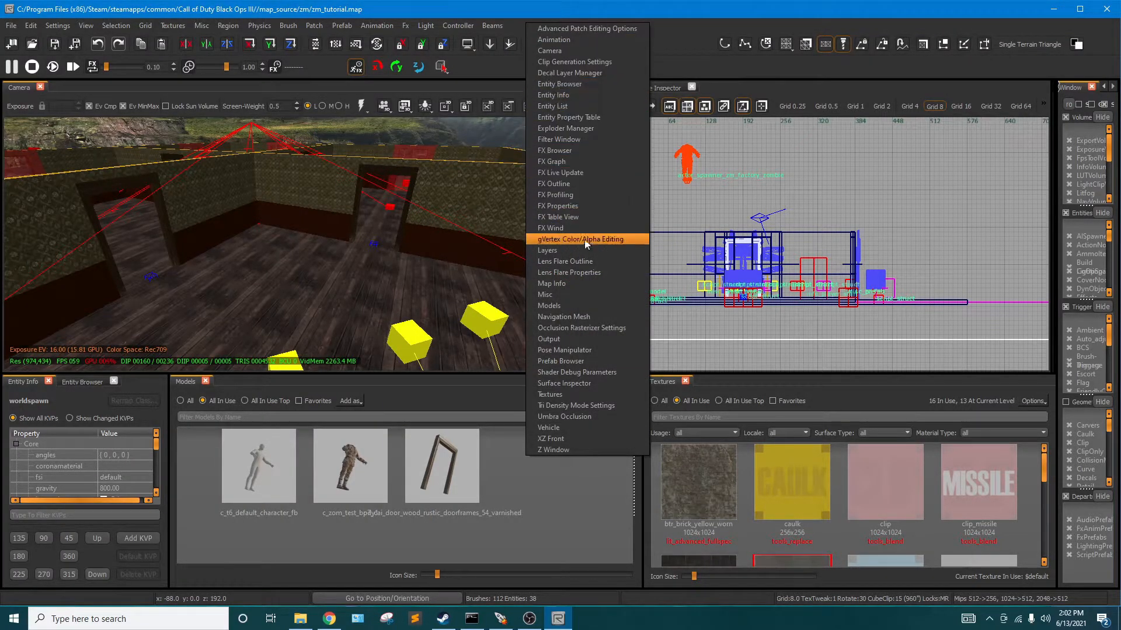
click(611, 476)
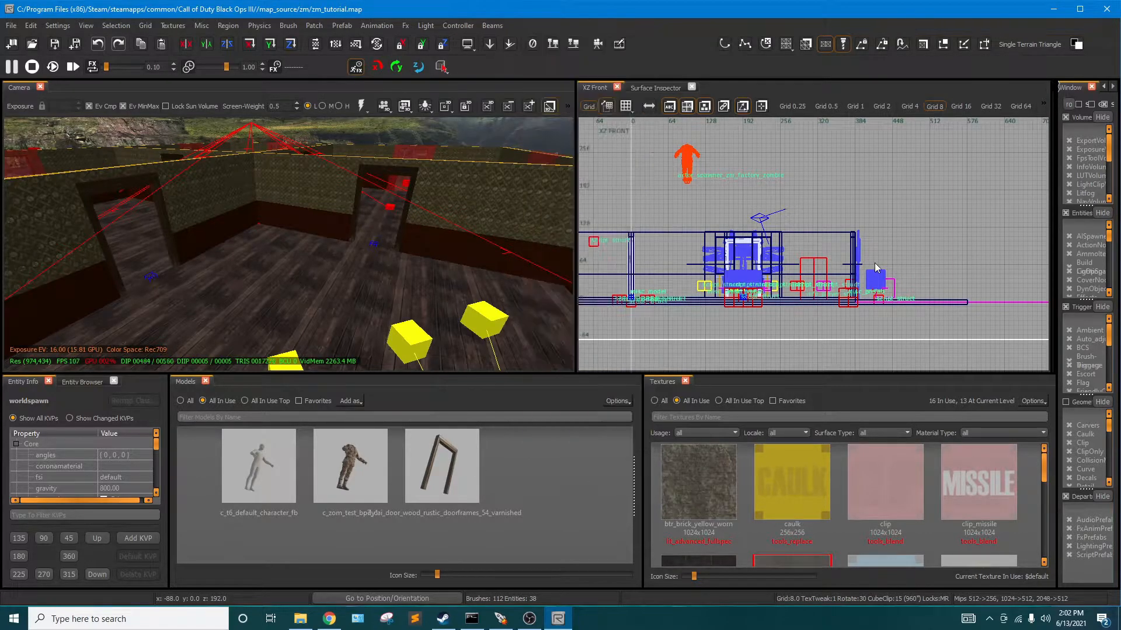
drag(1051, 212, 852, 210)
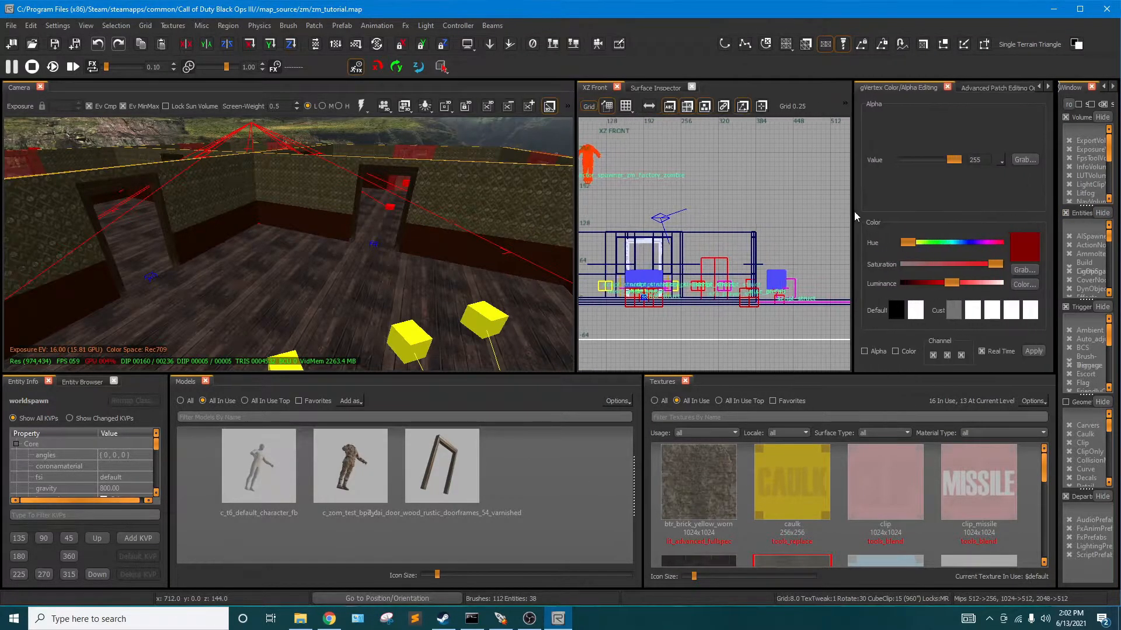
drag(1053, 201, 875, 204)
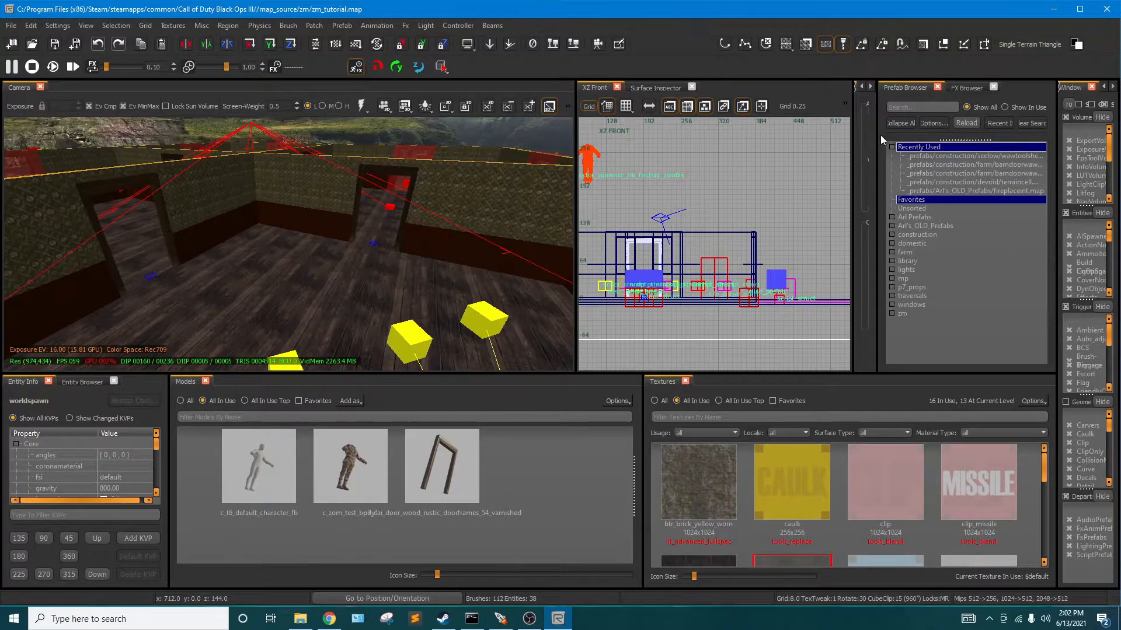
right_click(541, 22)
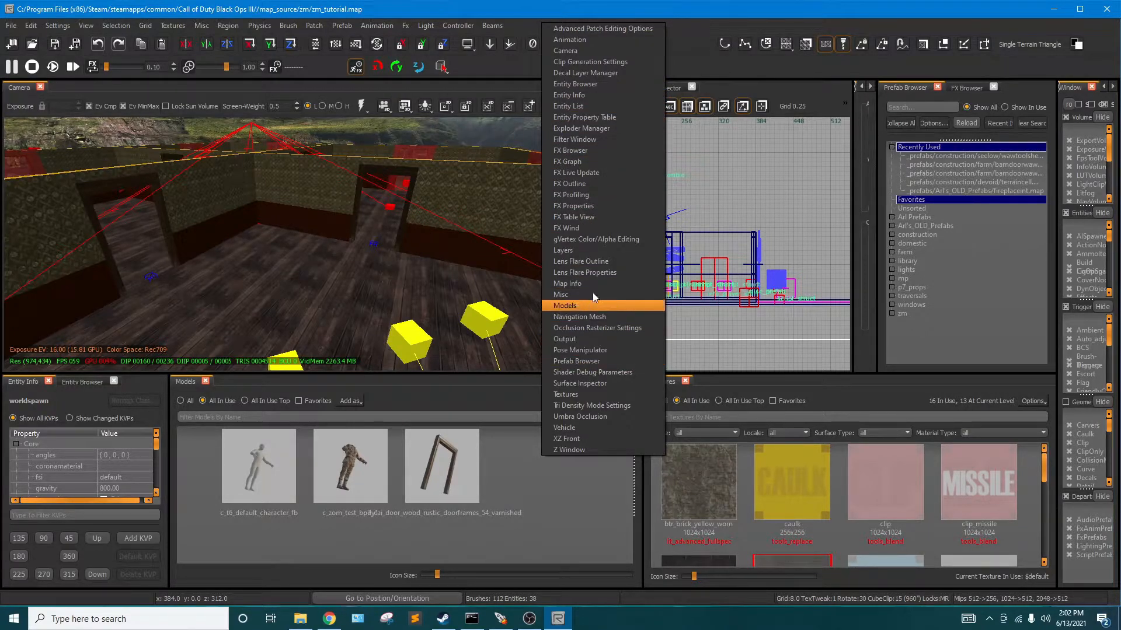
click(696, 34)
drag(876, 152, 706, 168)
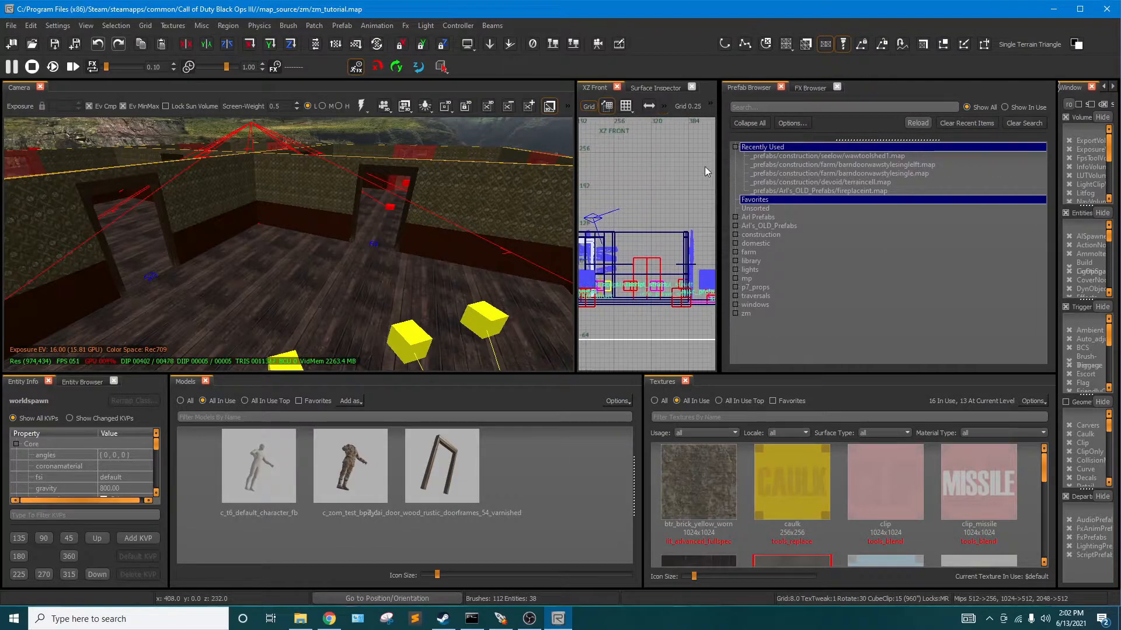
Place the zm prefab dog_spawner.map on the room's floor and narrow the Prefab Browser panel again
click(736, 313)
click(779, 340)
drag(784, 340, 272, 294)
right_drag(390, 275, 388, 271)
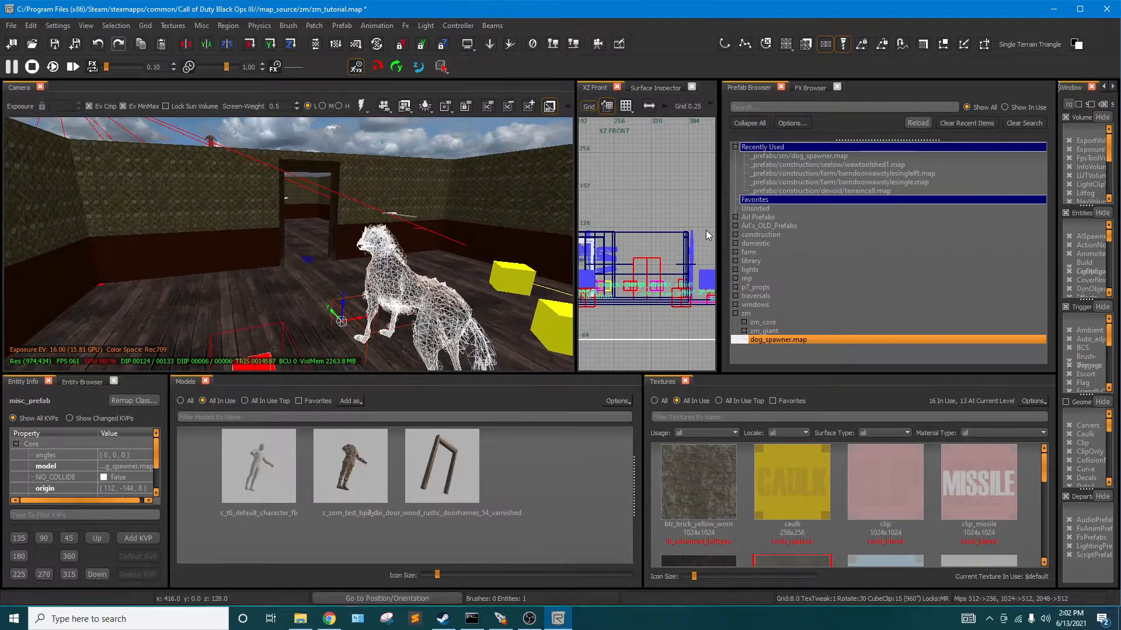
drag(719, 229, 1024, 226)
Stamp the placed dog spawner prefab into separate entities
right_click(381, 283)
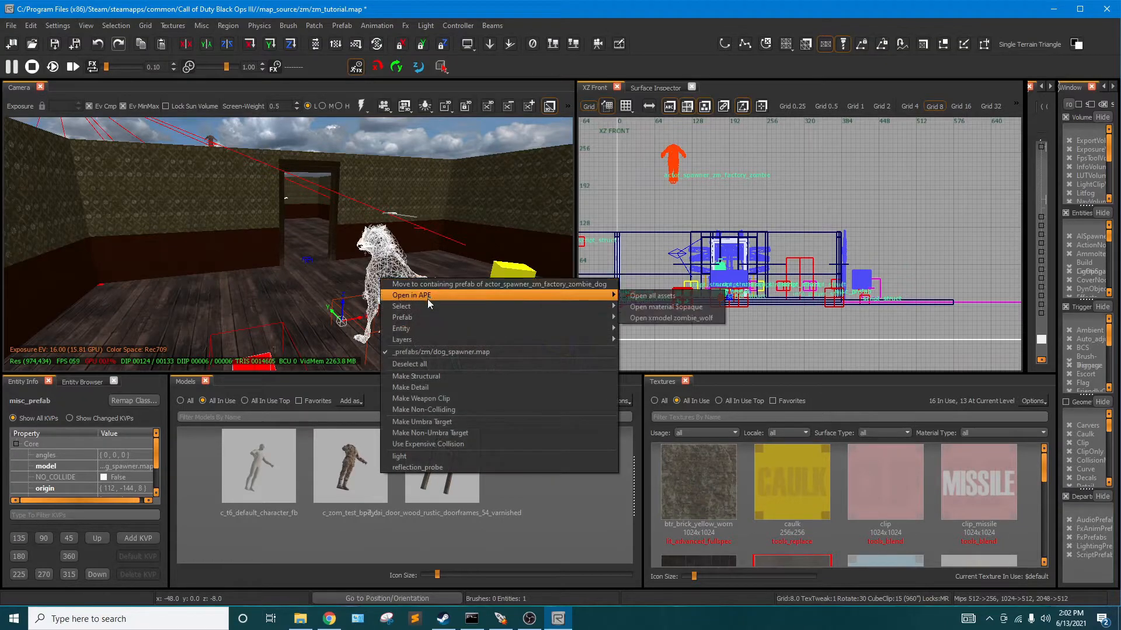
mouse_move(555, 323)
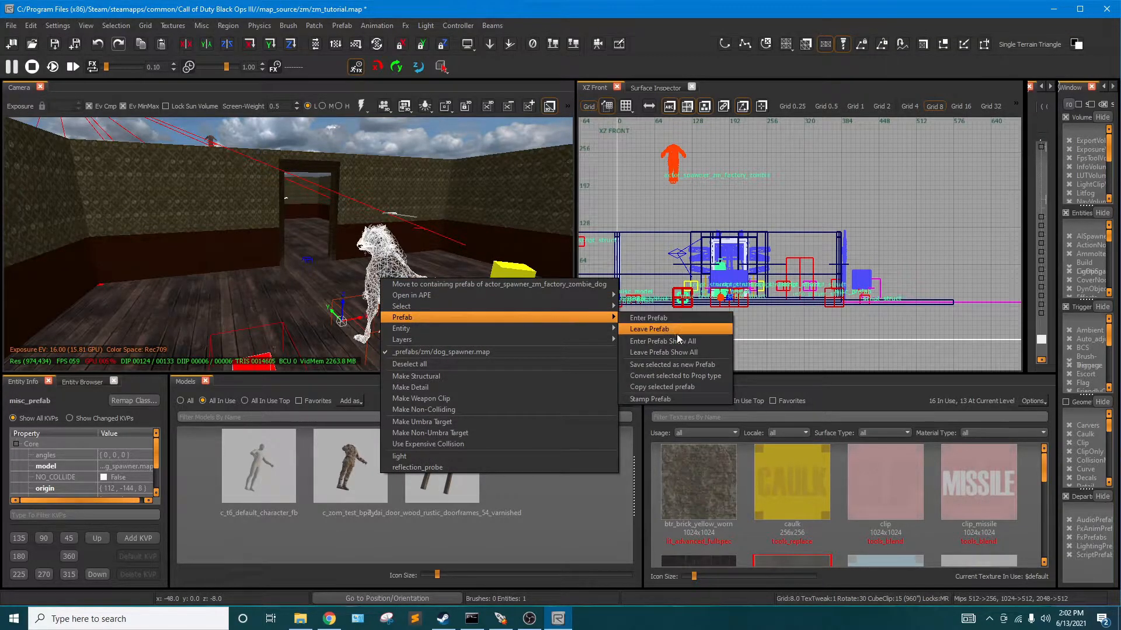
click(650, 398)
scroll(325, 212, down, 5)
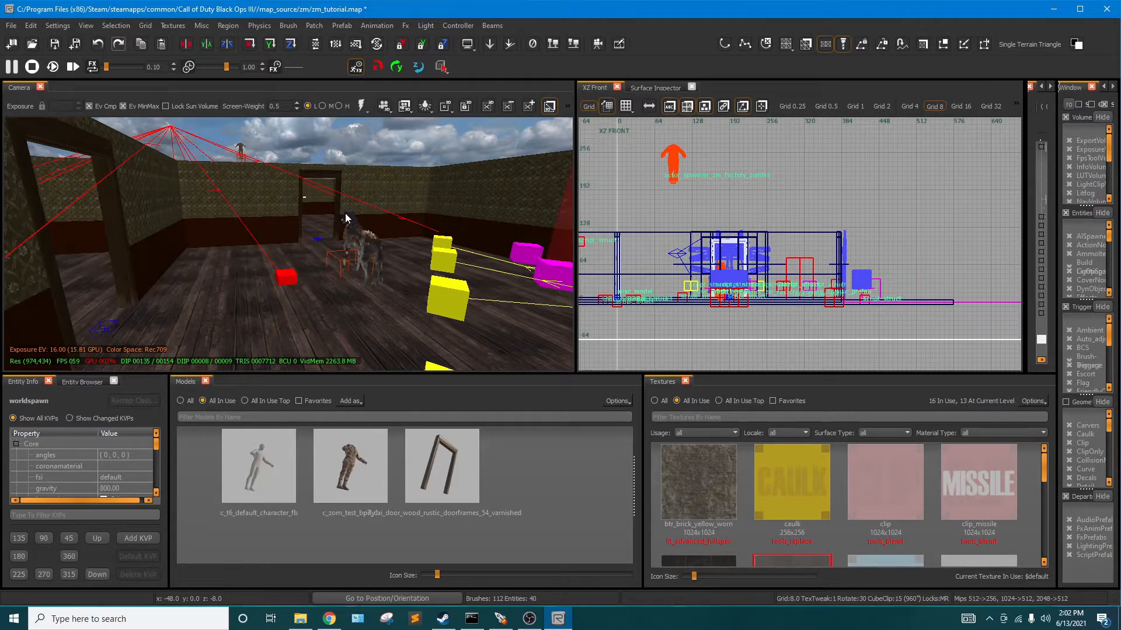
Select the zombie dog actor spawner in the room and switch the 2D view to XY Top
right_drag(342, 263, 343, 263)
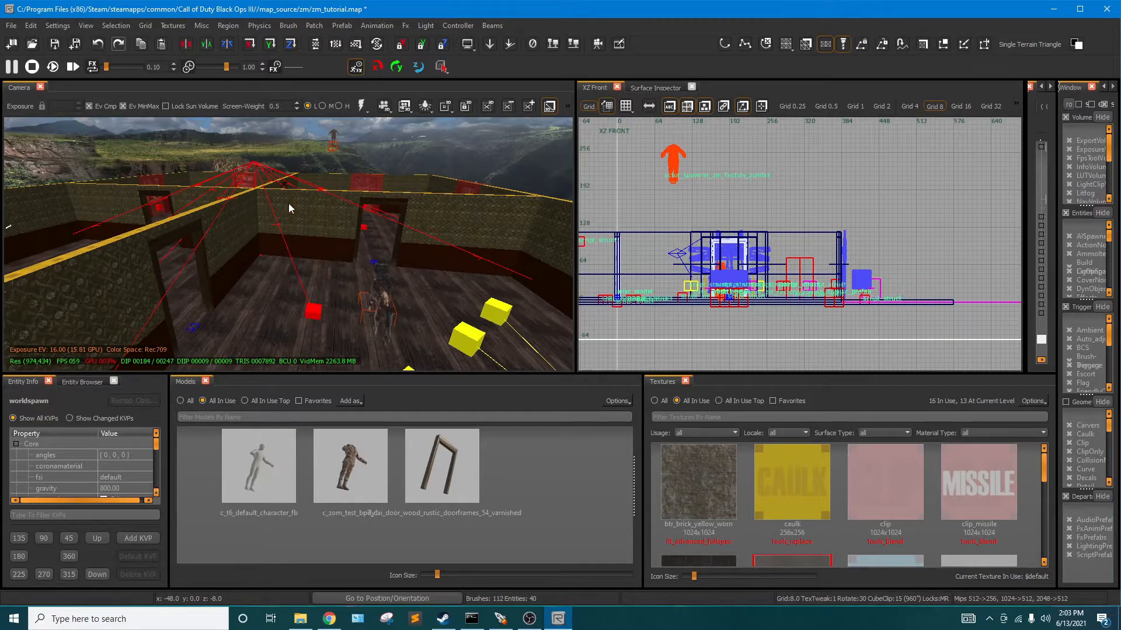
right_drag(335, 268, 334, 268)
shift+click(311, 314)
right_drag(423, 245, 428, 242)
shift+click(375, 275)
right_drag(375, 275, 407, 231)
scroll(673, 232, down, 2)
key(ctrl+Tab)
key(ctrl+Tab)
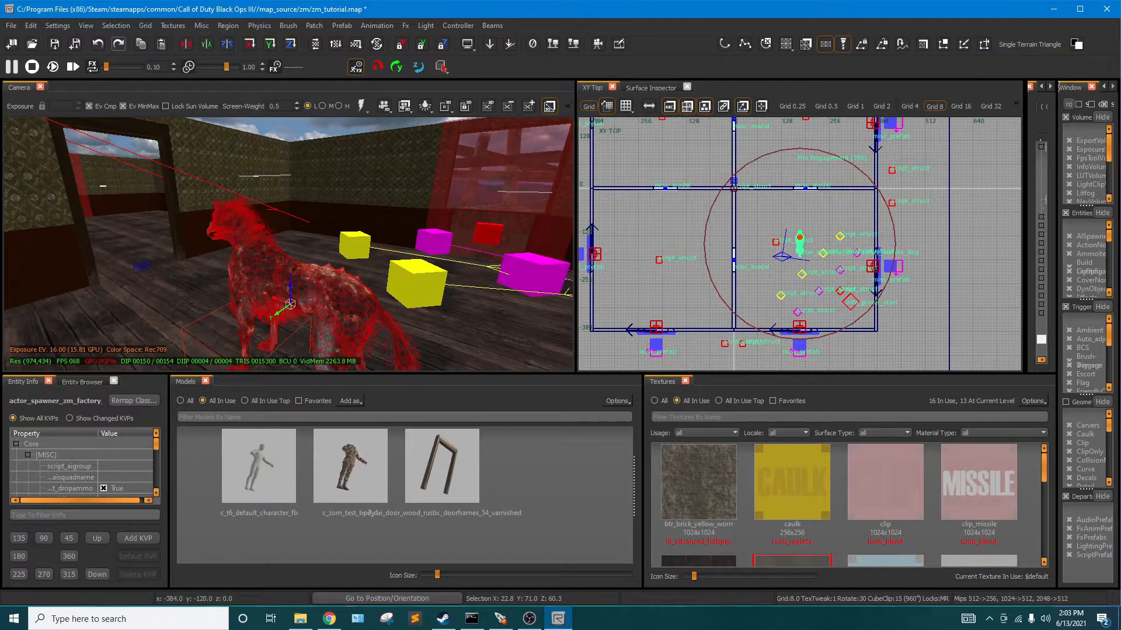
Examine the dog actor spawner's key values, including targetname, script_forcespawn and script_noteworthy
right_drag(282, 231, 283, 232)
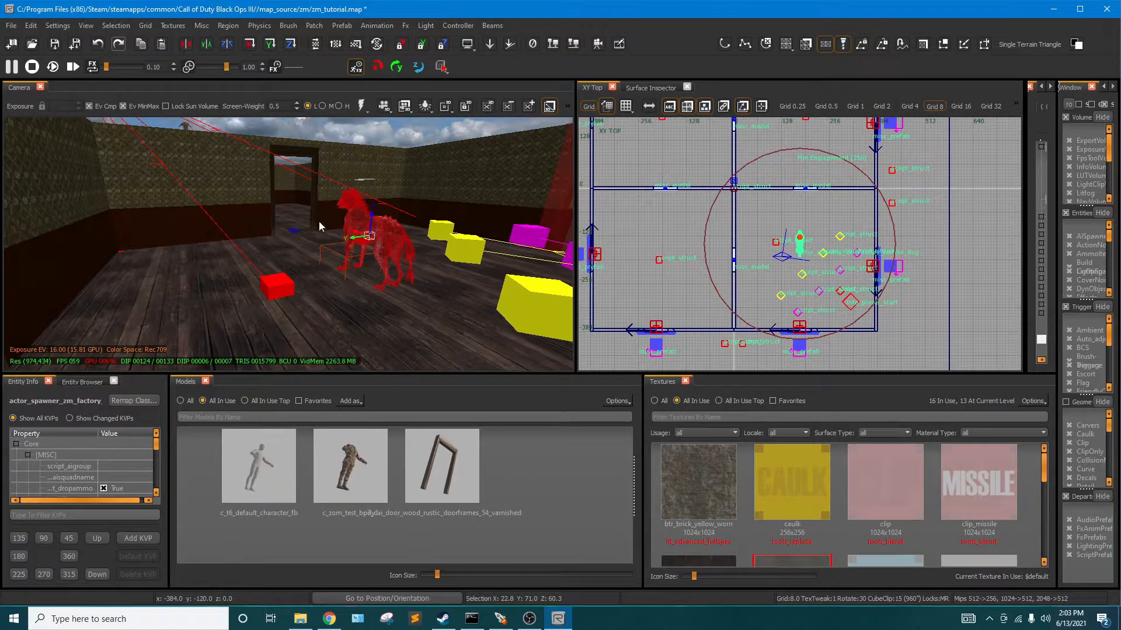
scroll(124, 449, down, 5)
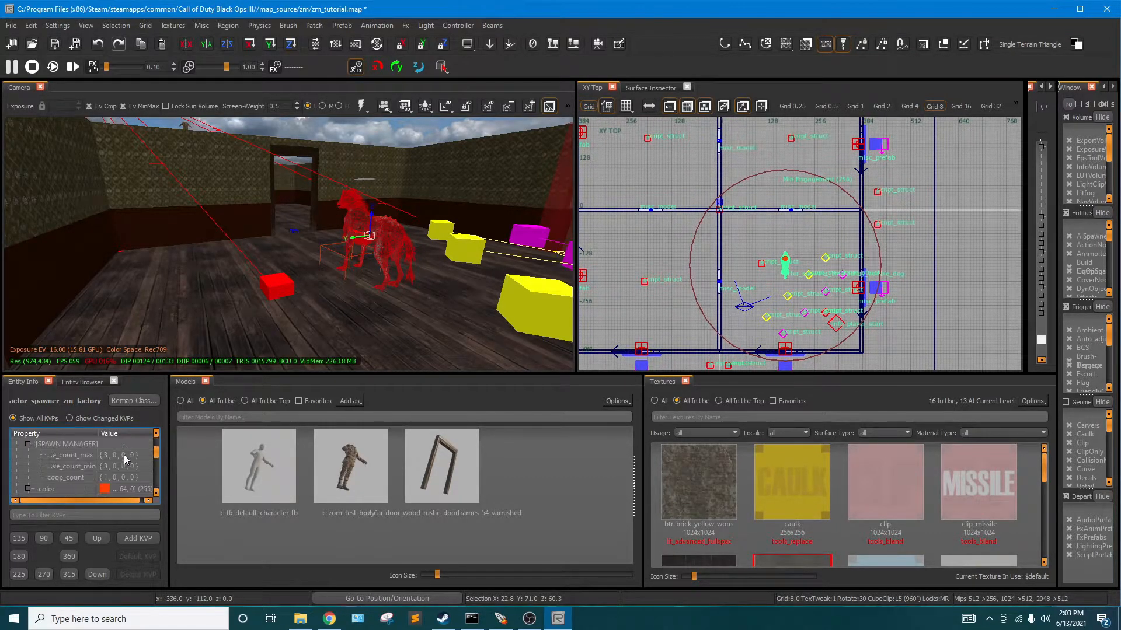
scroll(126, 482, down, 5)
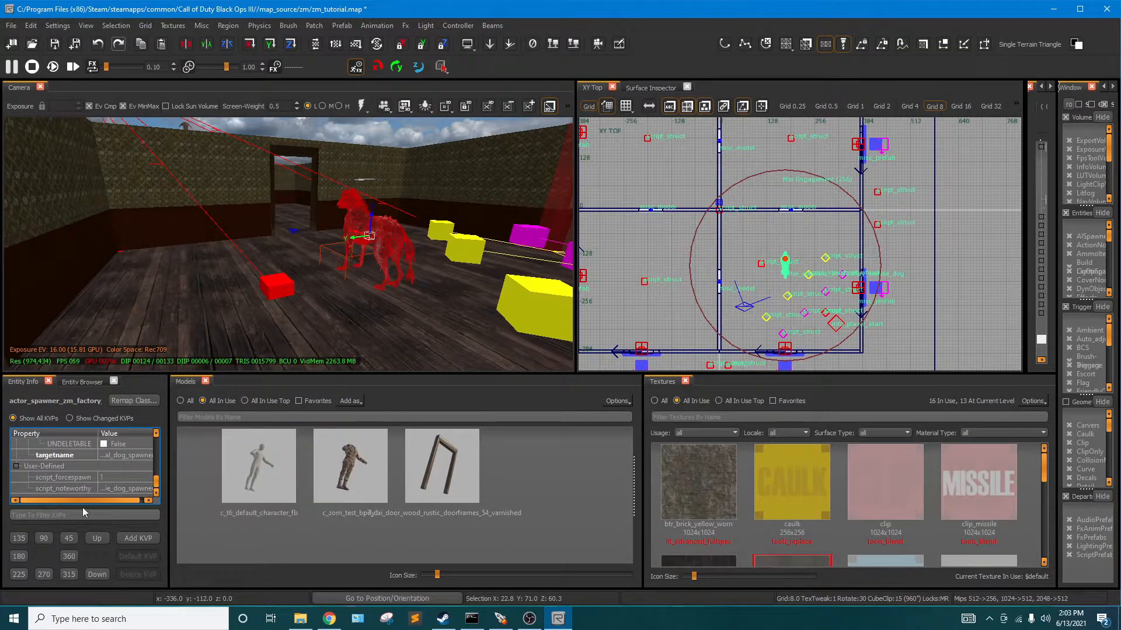
drag(124, 502, 135, 500)
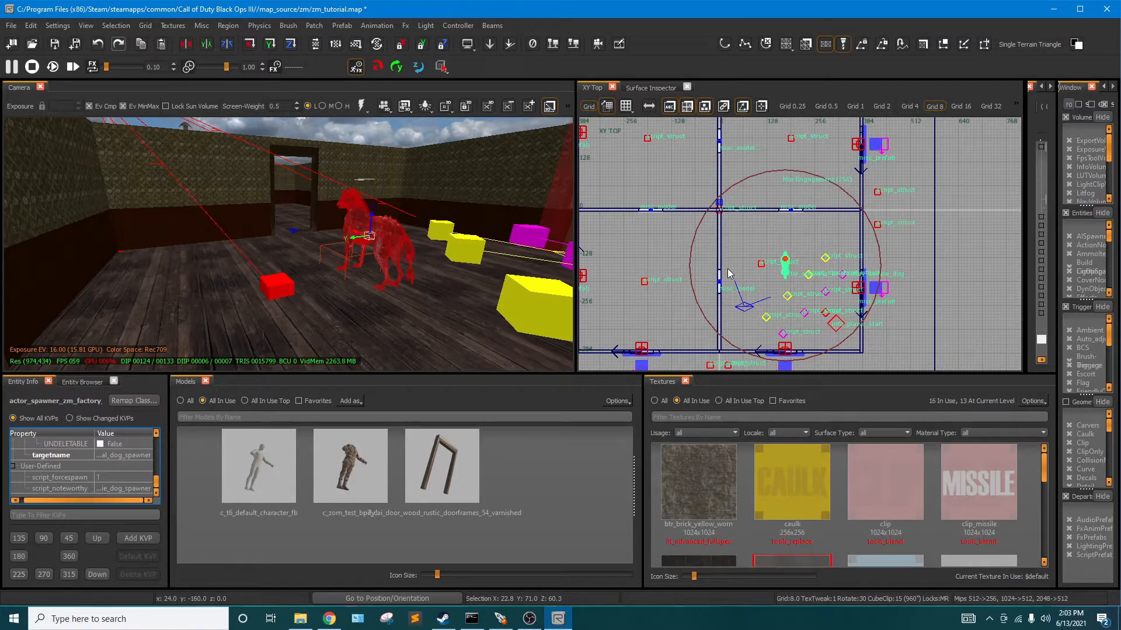
Move the dog actor spawner outside the building's outer wall, to about X 549, Y 38
drag(785, 262, 794, 202)
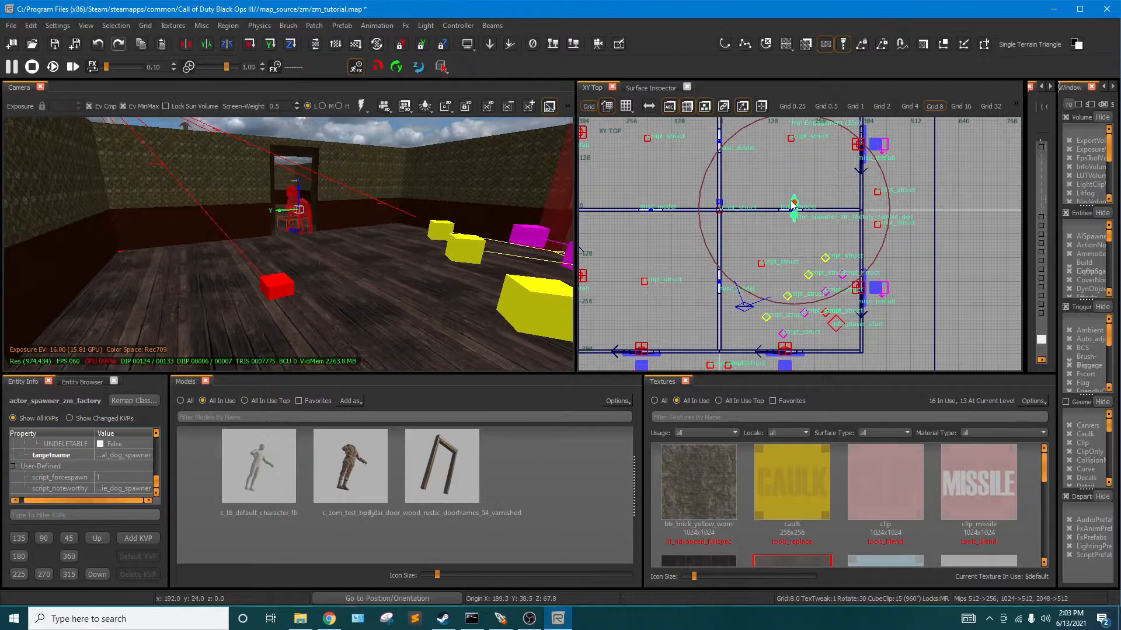
right_drag(801, 209, 775, 233)
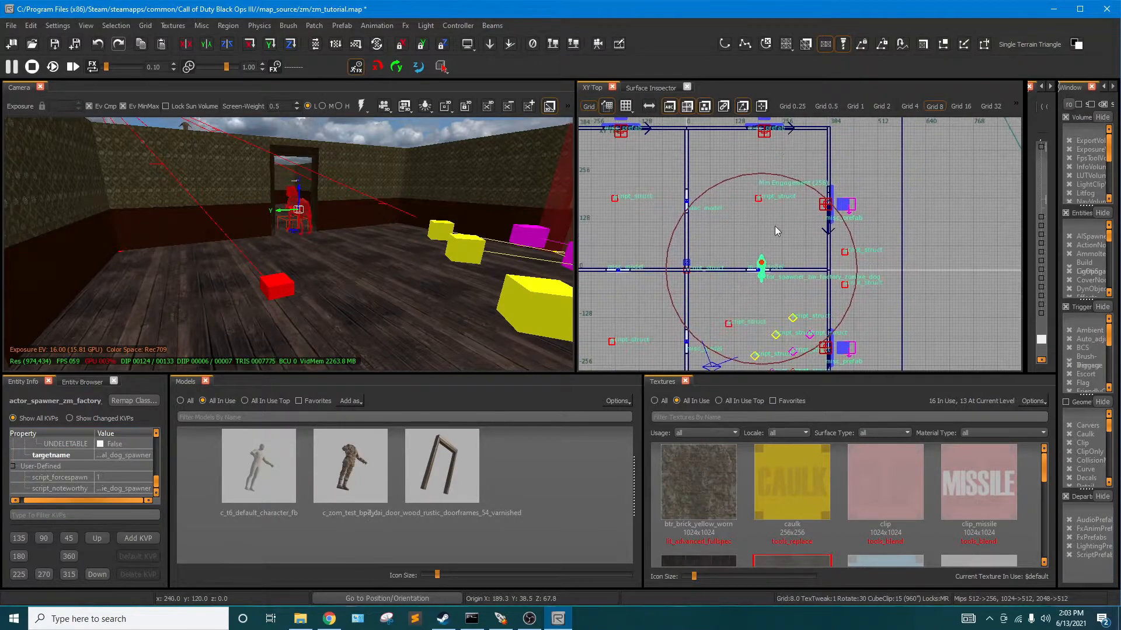
drag(761, 272, 781, 285)
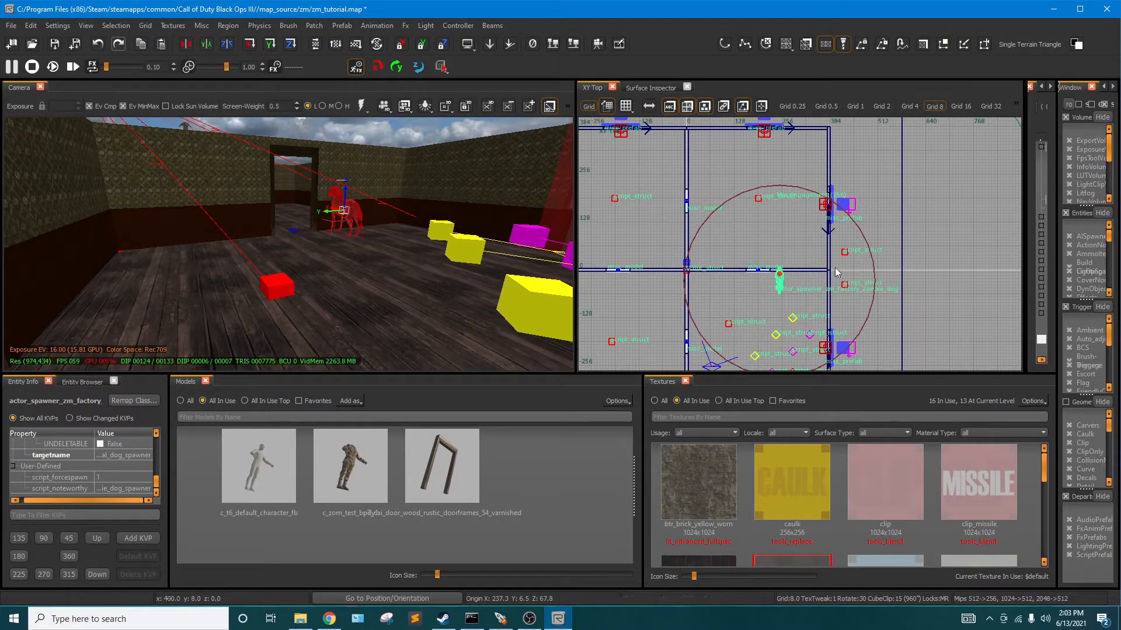
right_drag(787, 290, 750, 283)
drag(748, 279, 862, 263)
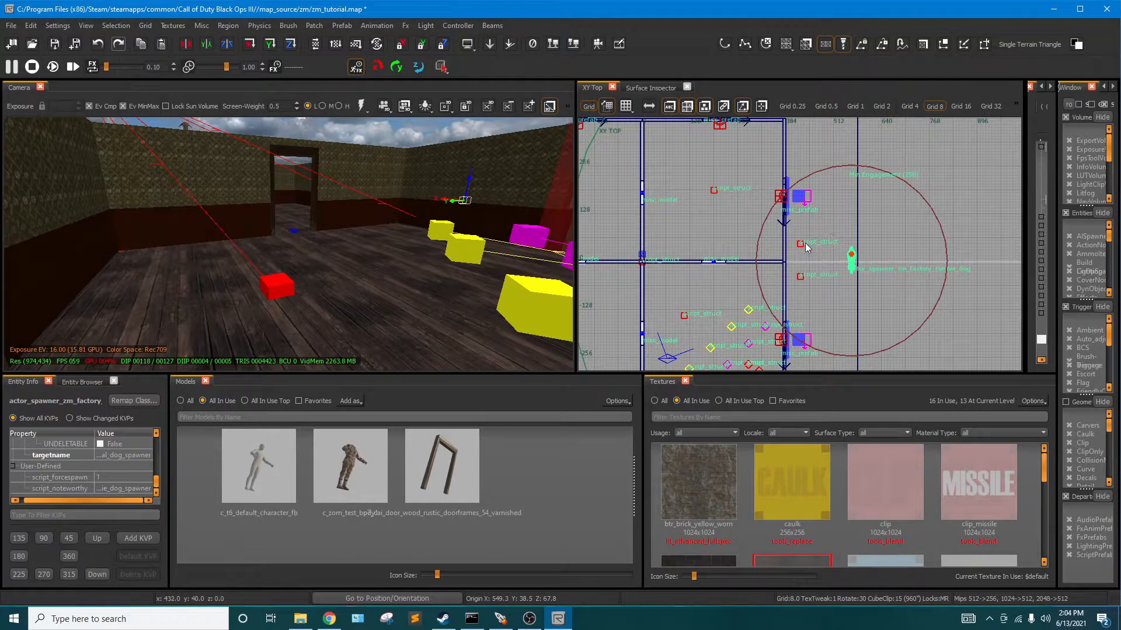
mouse_move(435, 244)
right_down()
mouse_move(549, 244)
mouse_move(443, 244)
right_up()
key(w)
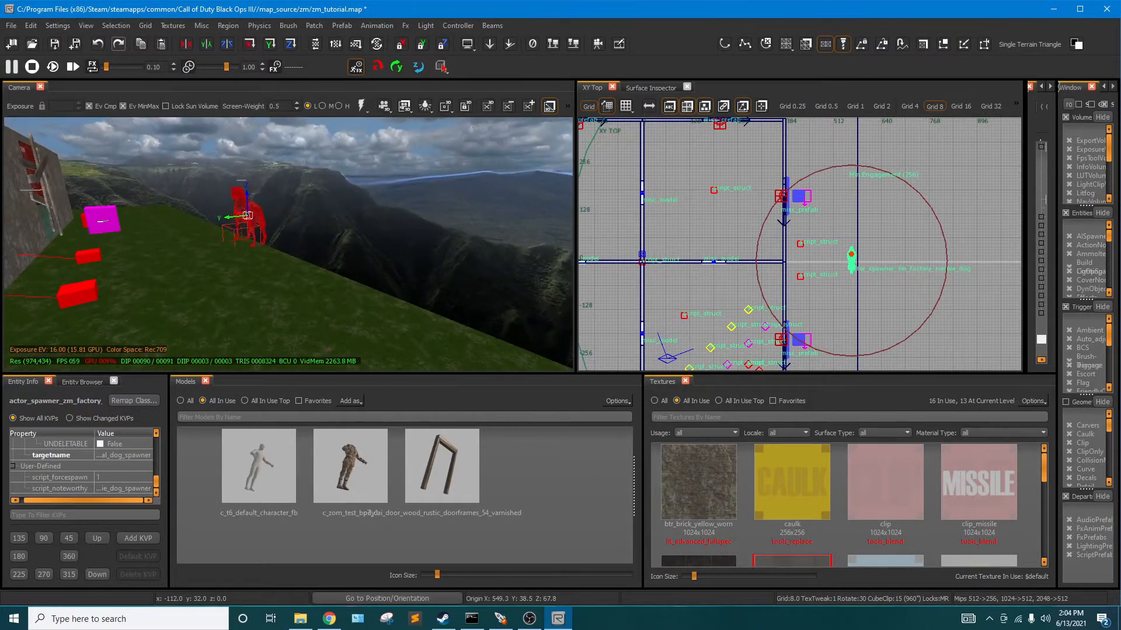
scroll(850, 257, up, 8)
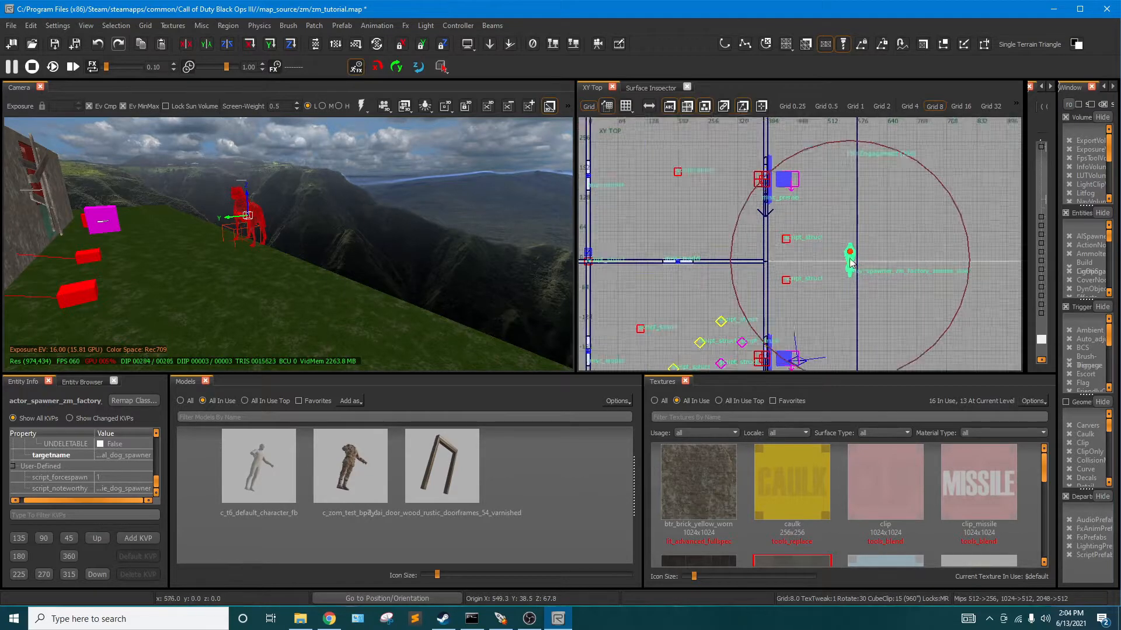
Save the zm_tutorial map with the dog actor spawner outside the building
key(w)
right_drag(293, 331, 210, 321)
key(s)
key(w)
key(s)
right_drag(307, 318, 324, 286)
key(ctrl+s)
key(w)
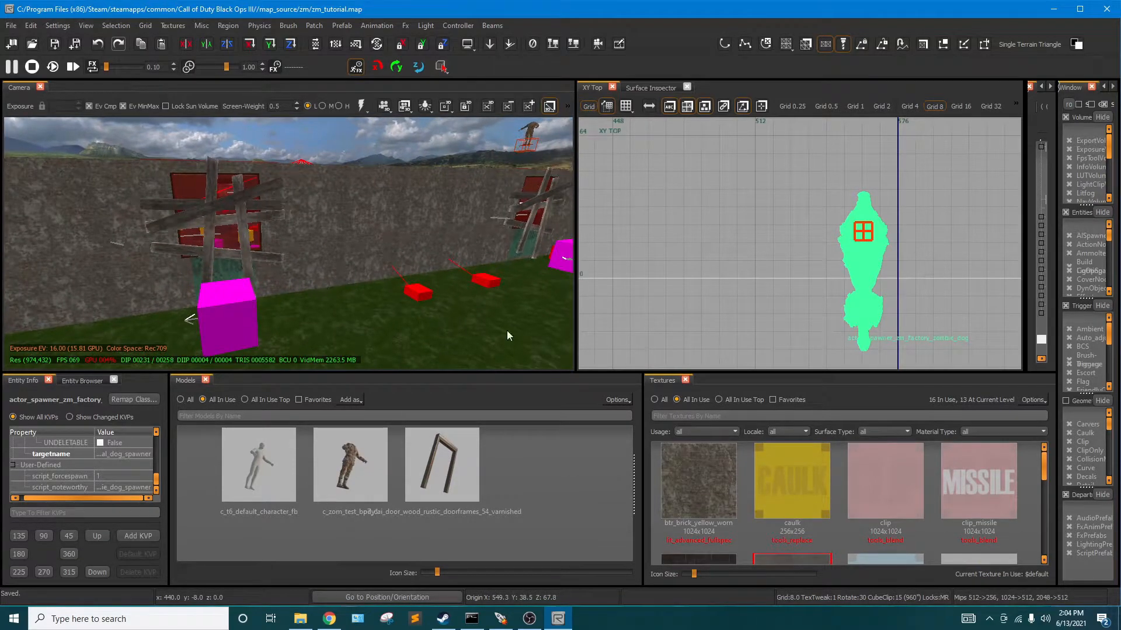
Deselect the dog actor, select the dog location script_struct inside the room and examine its targetname and script_noteworthy
right_drag(442, 257, 380, 305)
key(s)
key(w)
key(w)
key(Escape)
shift+click(290, 324)
right_drag(356, 269, 357, 283)
key(s)
scroll(594, 295, down, 4)
right_drag(595, 296, 935, 144)
scroll(126, 455, down, 2)
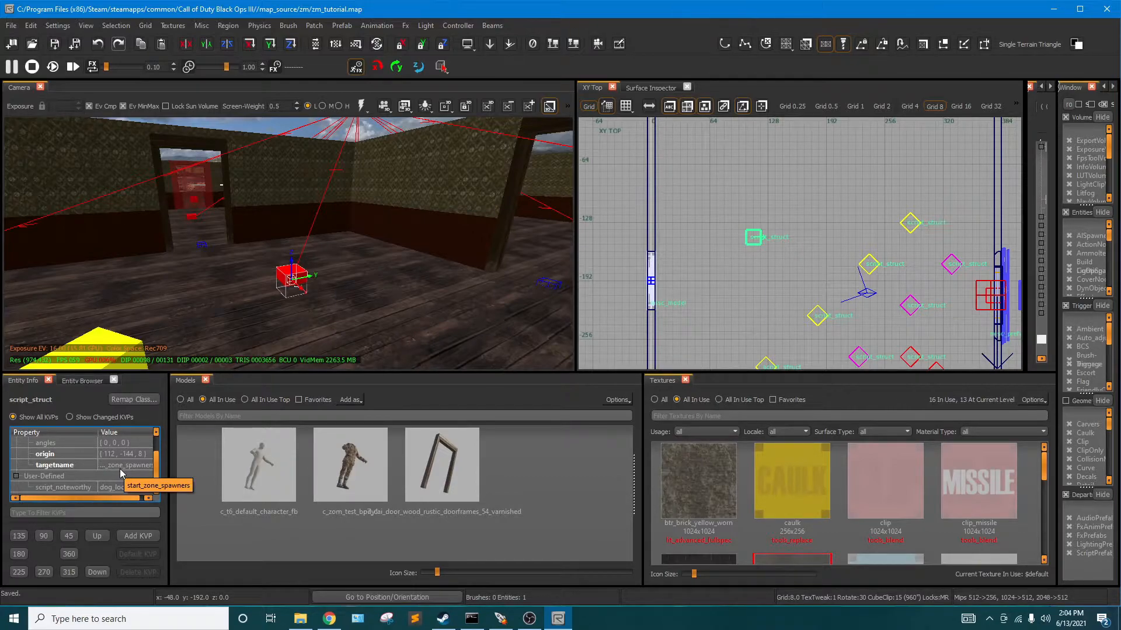
Compare the targetname of the riser location struct in the adjoining room with that of the dog location struct
right_drag(269, 282, 282, 251)
key(Escape)
click(278, 252)
scroll(131, 461, down, 3)
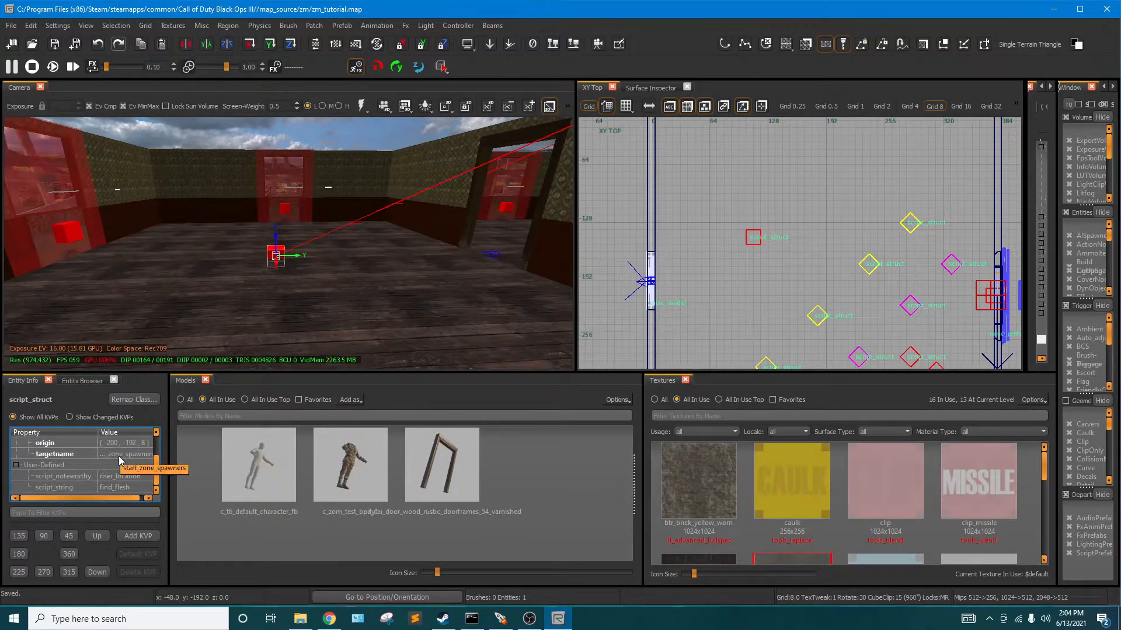
right_drag(262, 292, 372, 311)
click(371, 315)
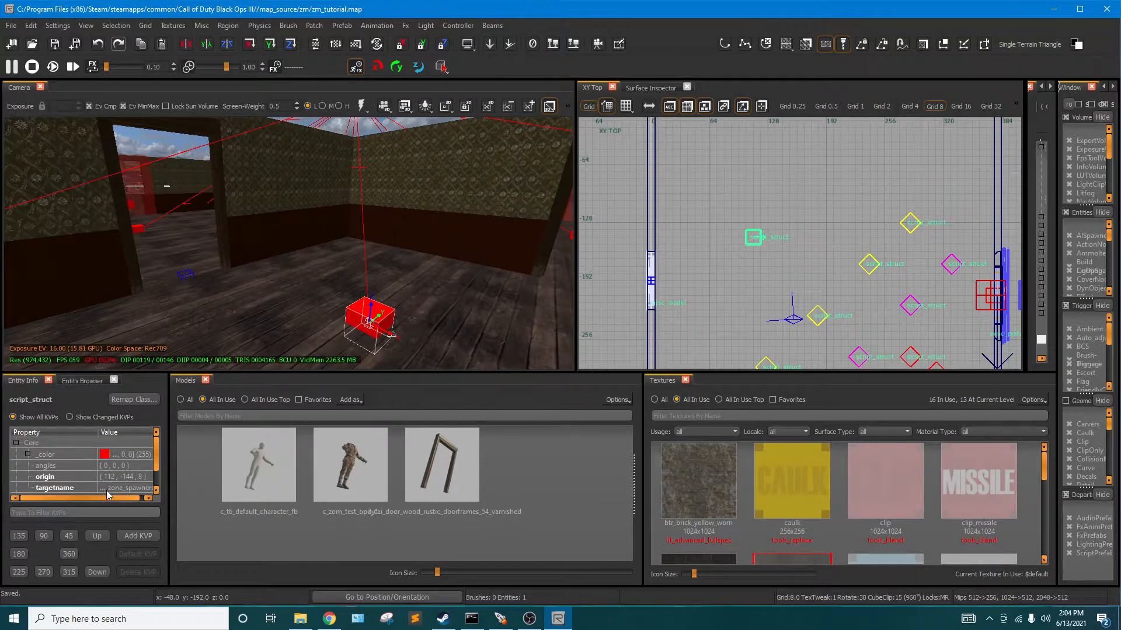
Move the dog location script_struct to the room's inner corner near the central wall junction, at origin 64, -64, 8
scroll(845, 270, down, 3)
right_drag(791, 247, 791, 265)
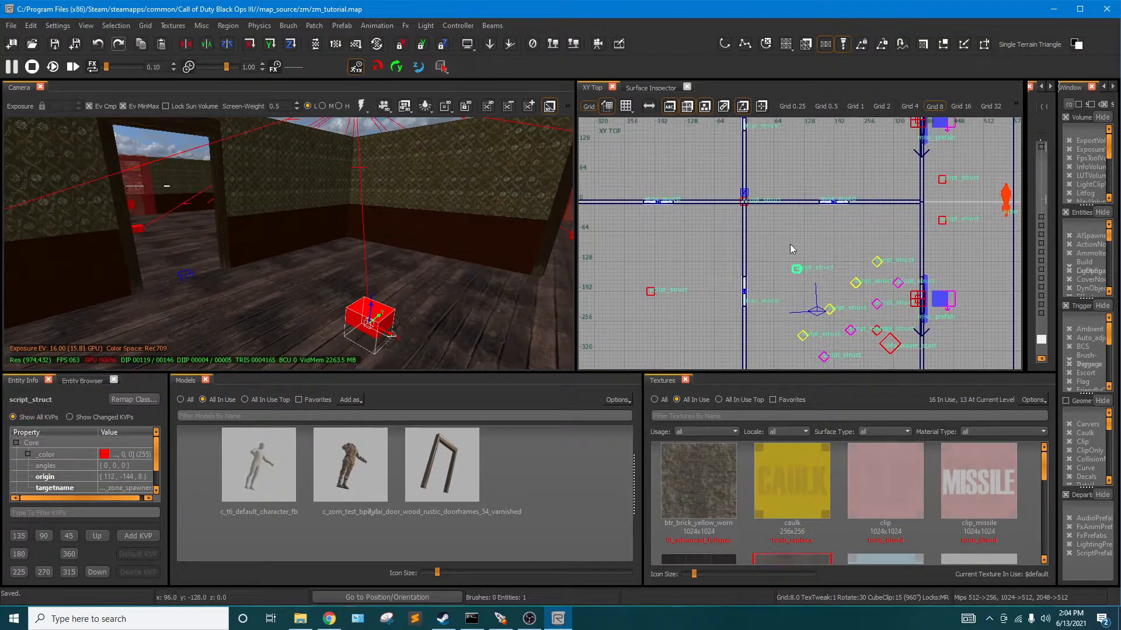
drag(796, 272, 805, 263)
scroll(805, 262, up, 7)
scroll(812, 262, down, 3)
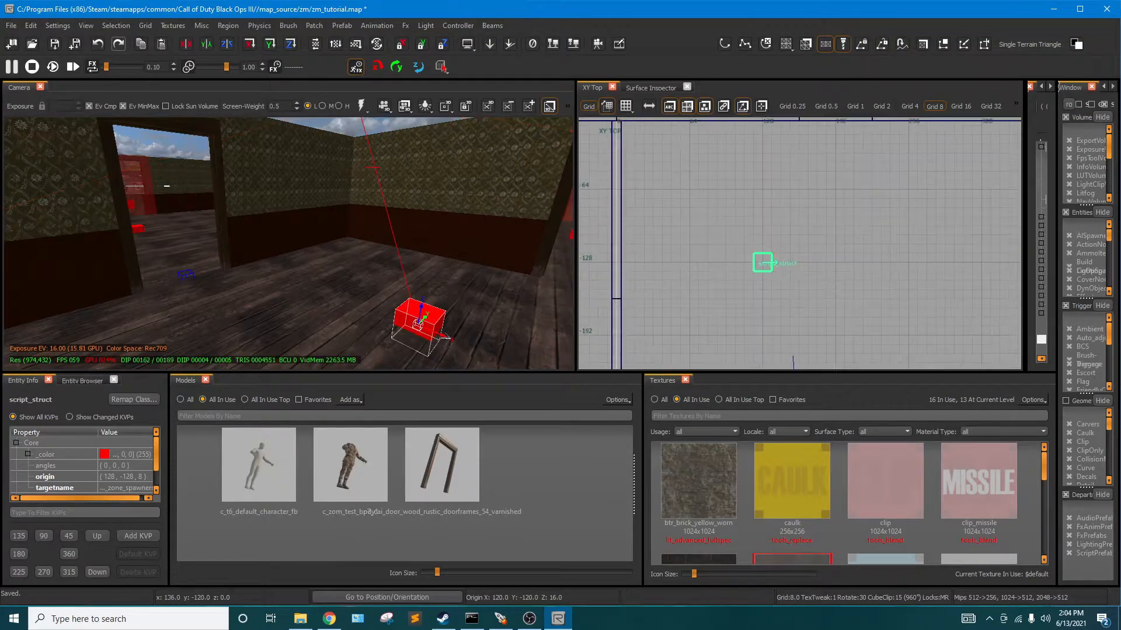
drag(788, 260, 718, 188)
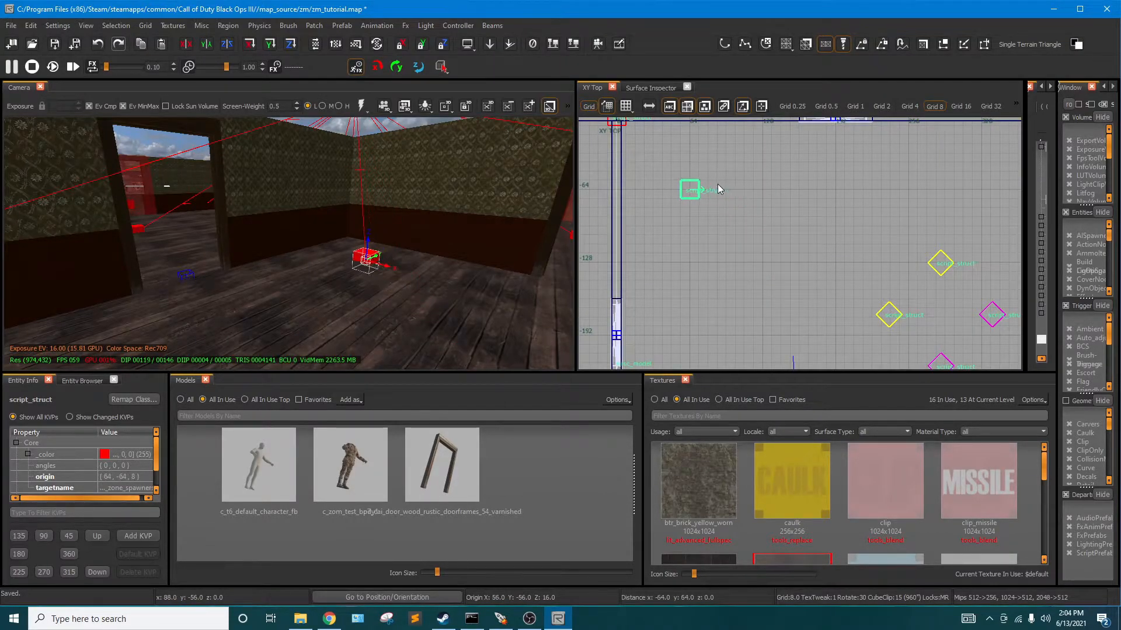
scroll(717, 244, down, 4)
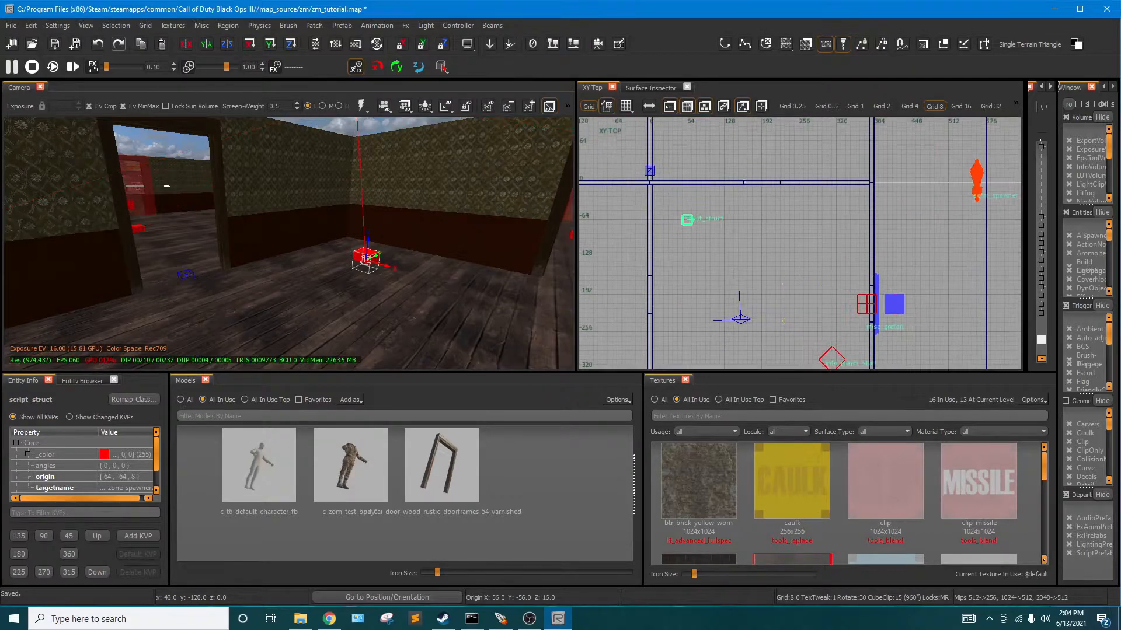
scroll(733, 292, up, 2)
right_drag(734, 282, 739, 325)
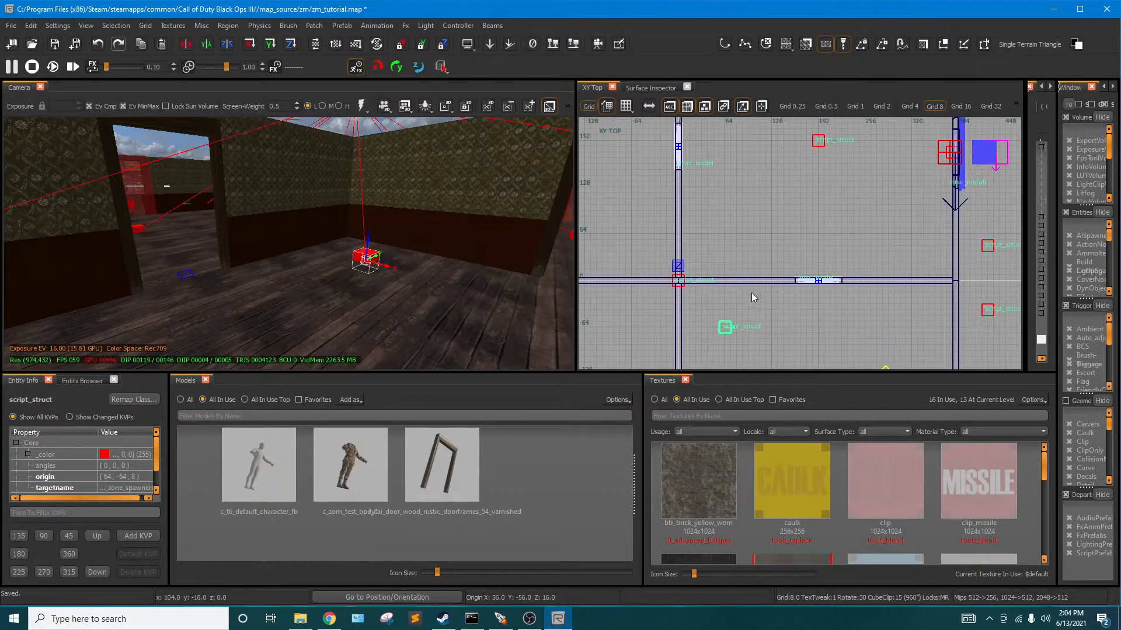
Duplicate the dog location struct into the other three rooms around the central wall junction and save the map
mouse_move(792, 310)
mouse_down()
mouse_move(781, 241)
mouse_move(808, 216)
mouse_move(822, 223)
mouse_move(810, 220)
mouse_move(807, 274)
mouse_up()
scroll(842, 230, down, 2)
key(space)
key(space)
key(Escape)
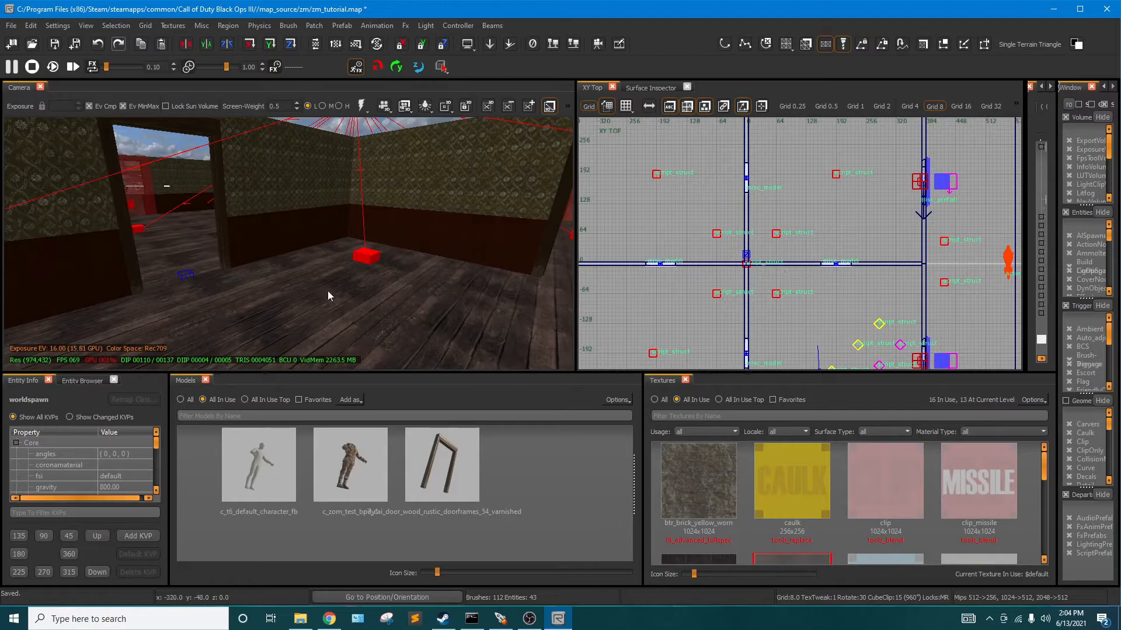
mouse_move(318, 268)
right_down()
mouse_move(313, 255)
mouse_move(315, 268)
right_up()
key(ctrl+s)
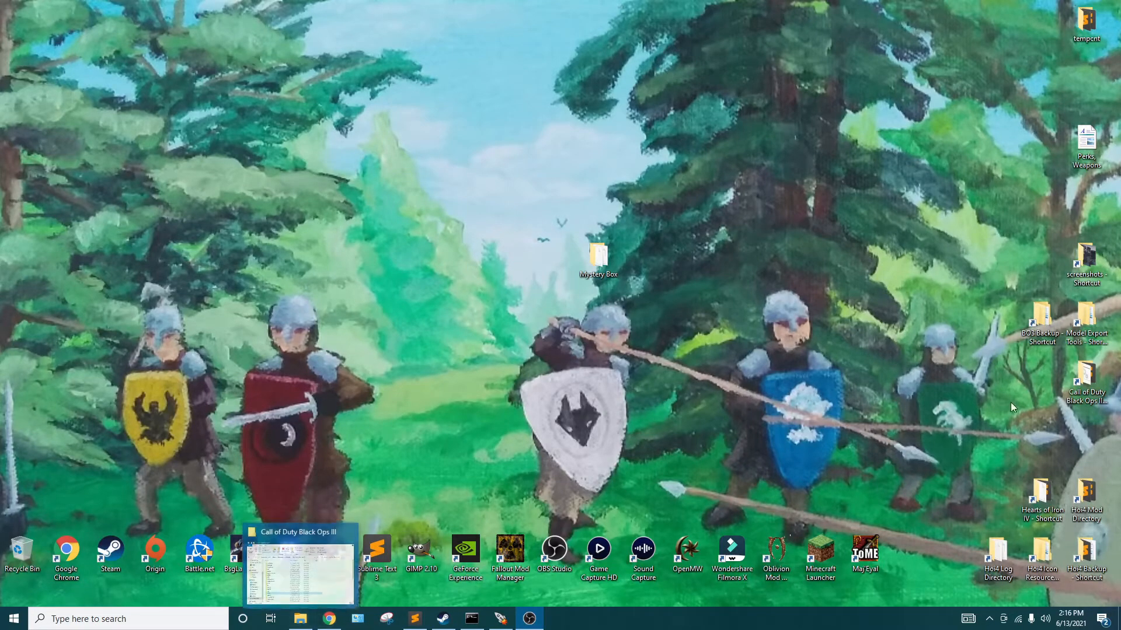
Copy the zm_levelcommon_weapons CSV file from share\raw\gamedata\weapons\zm in the Call of Duty Black Ops III folder
right_click(300, 618)
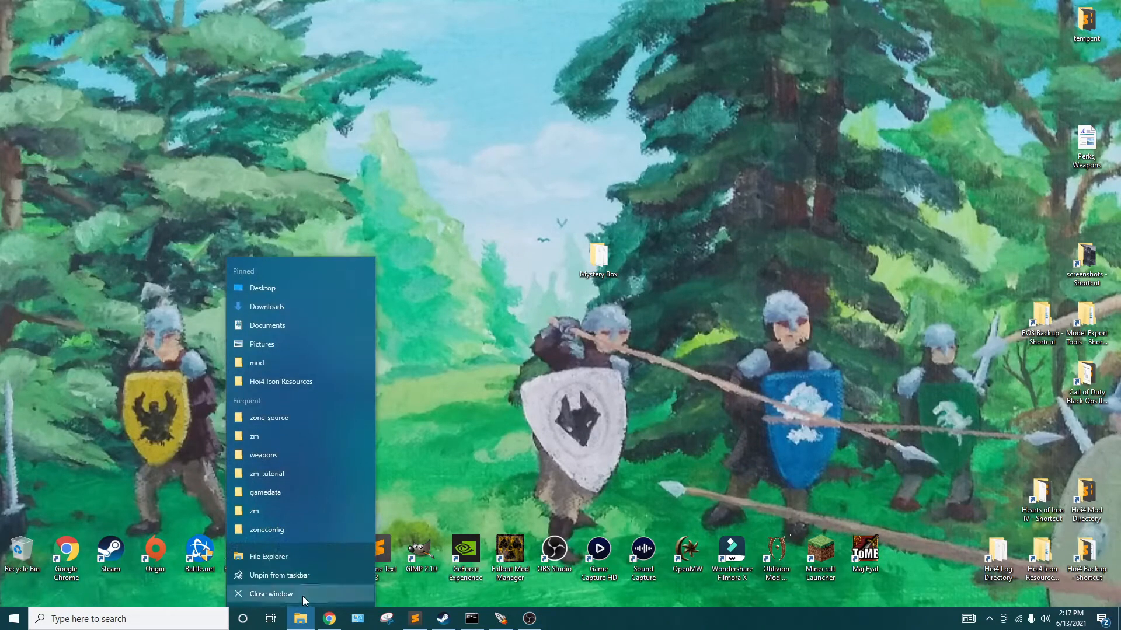
click(303, 594)
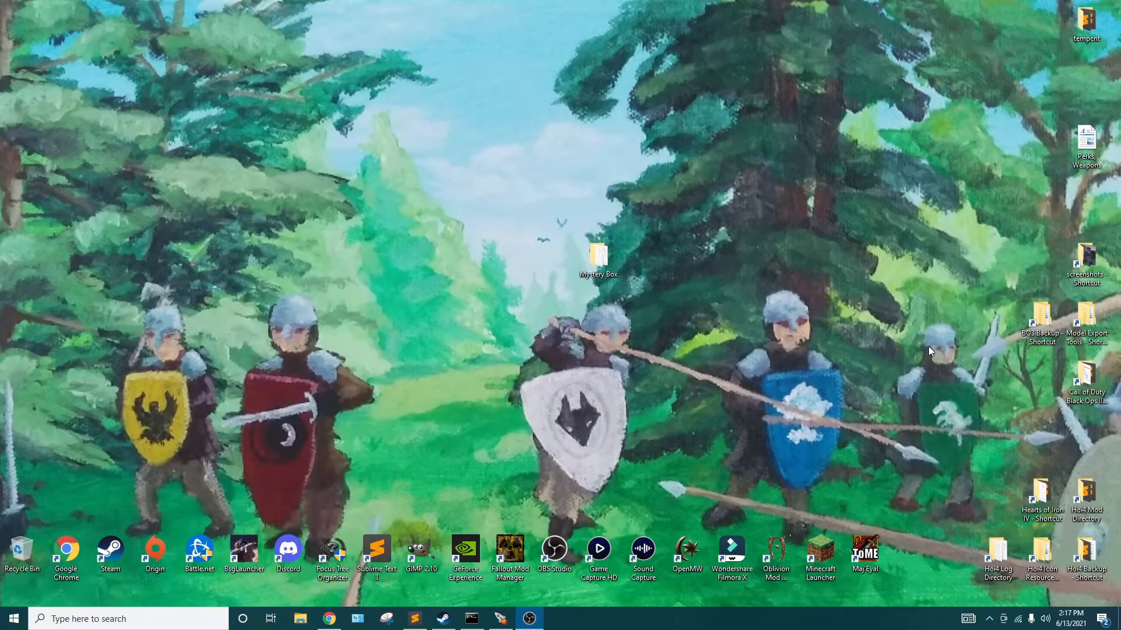
double_click(1100, 395)
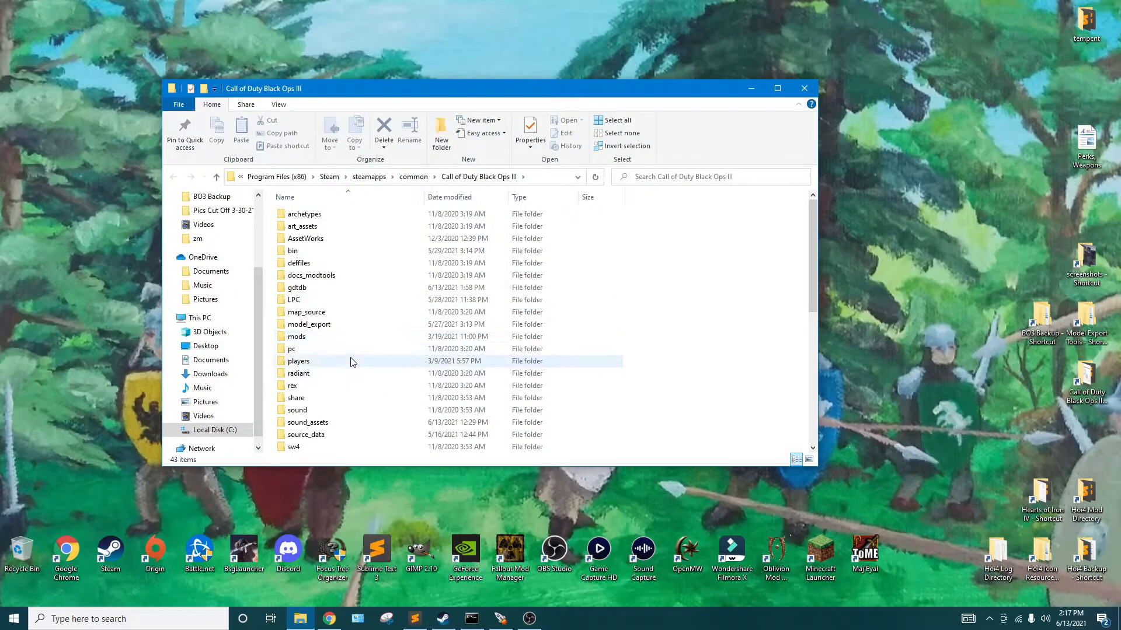
double_click(326, 398)
double_click(319, 228)
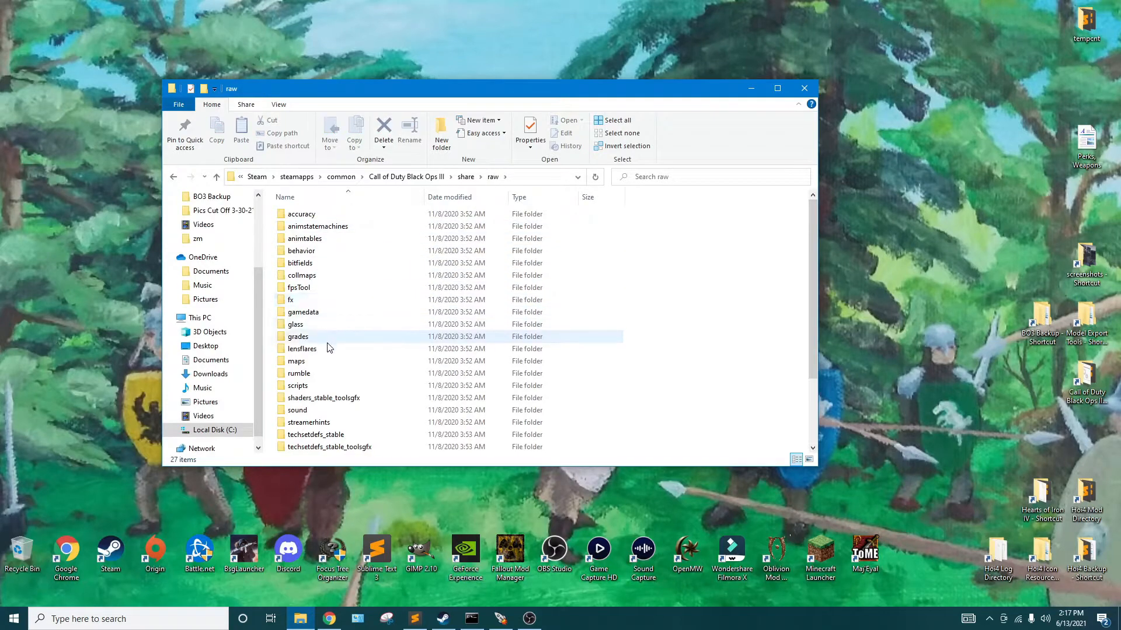
double_click(324, 312)
double_click(308, 262)
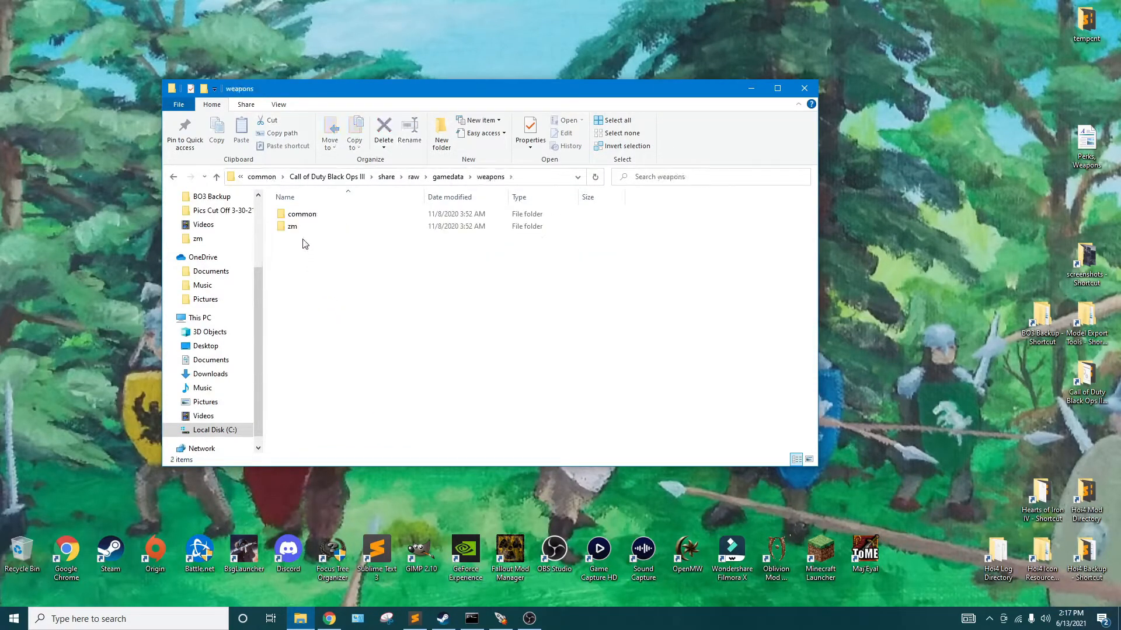
double_click(303, 229)
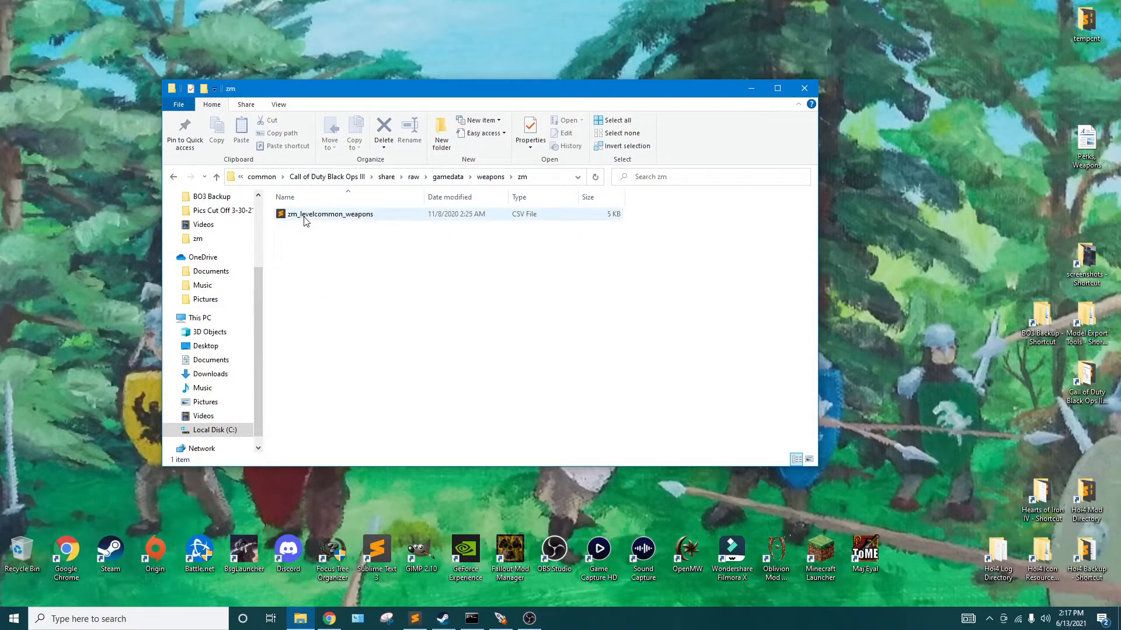
right_click(305, 216)
click(349, 401)
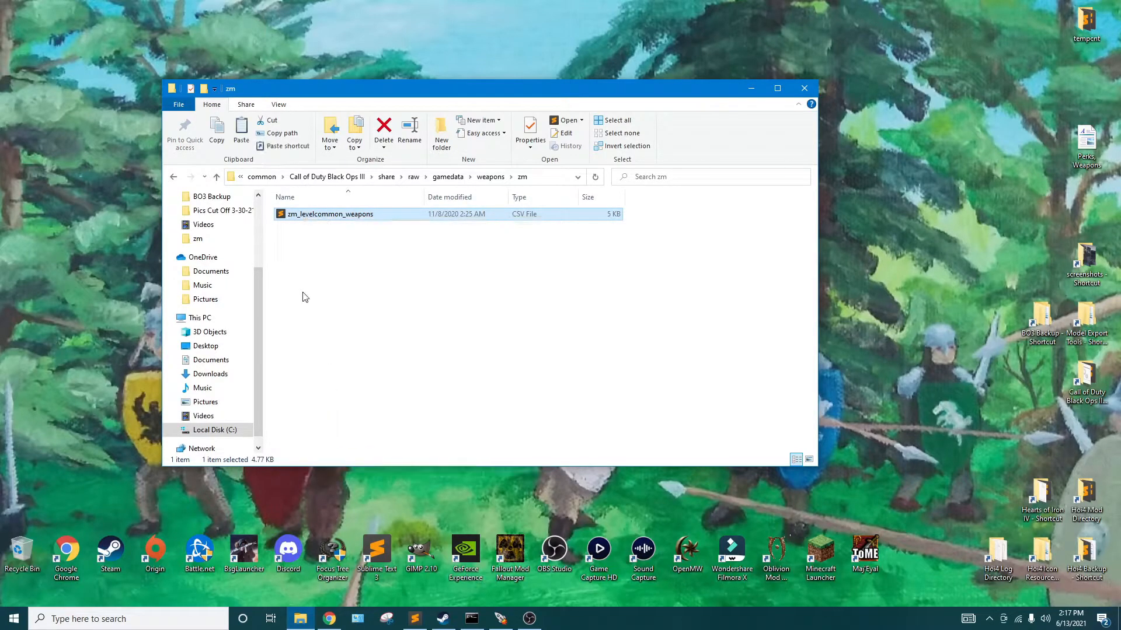
Paste the copied weapons CSV into usermaps\zm_tutorial\gamedata\weapons\zm
click(350, 181)
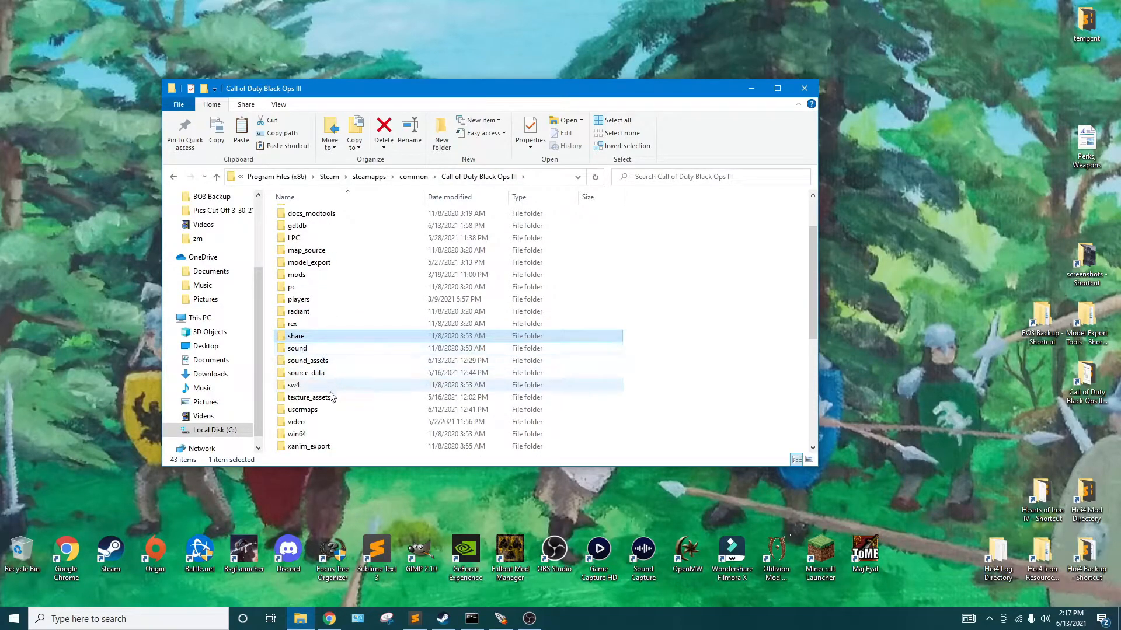
double_click(324, 409)
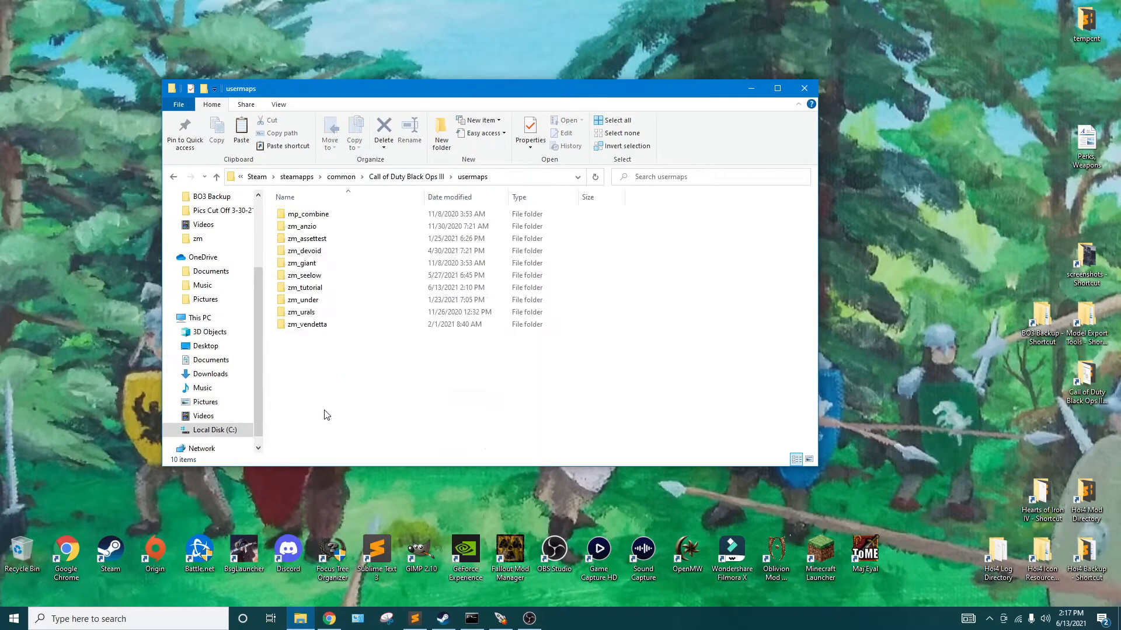
double_click(323, 289)
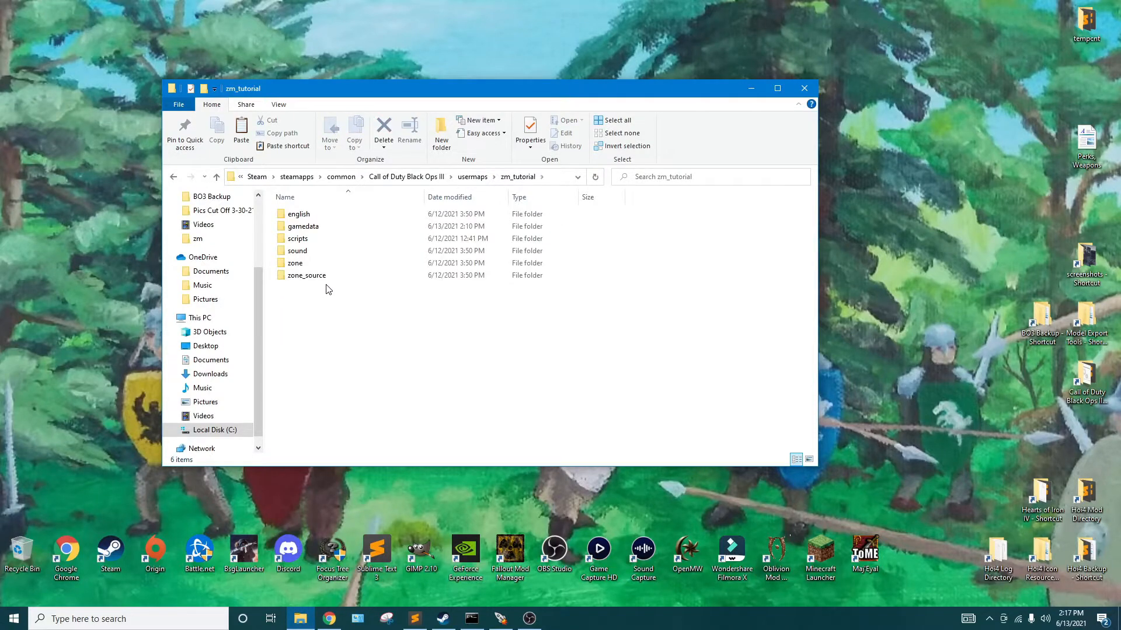
double_click(300, 228)
click(304, 217)
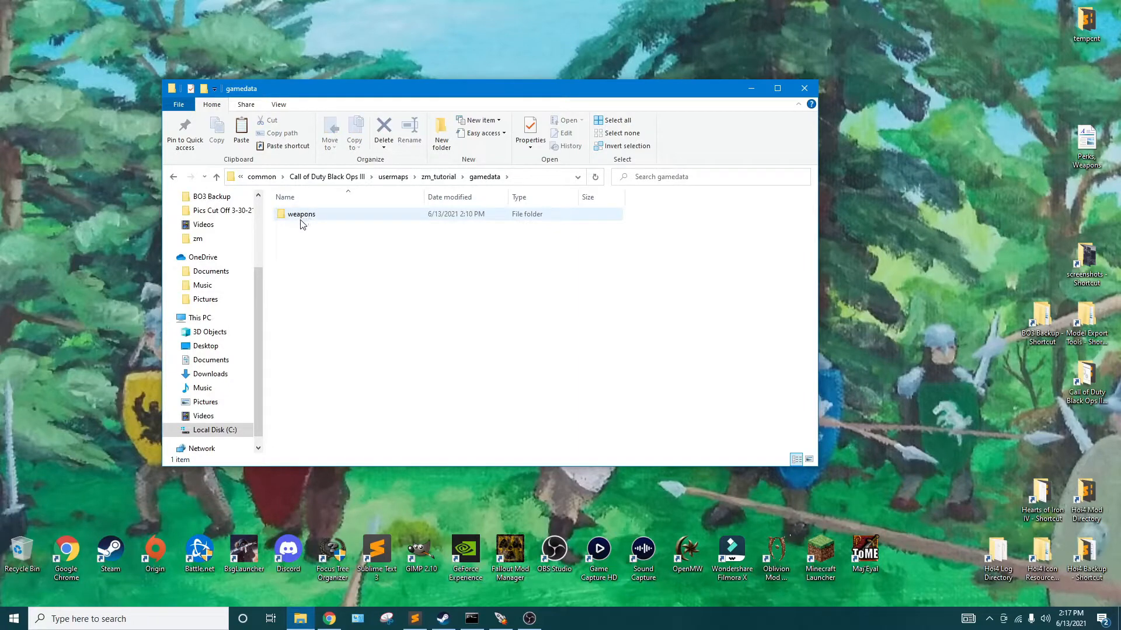
double_click(302, 216)
click(303, 221)
double_click(303, 220)
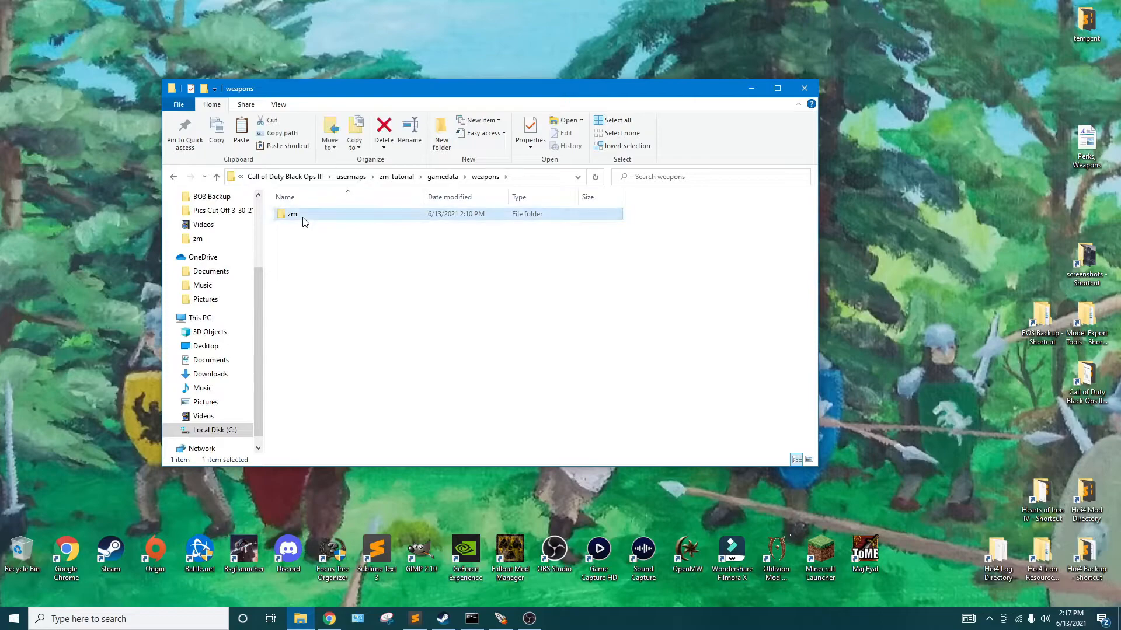
right_click(293, 251)
click(328, 325)
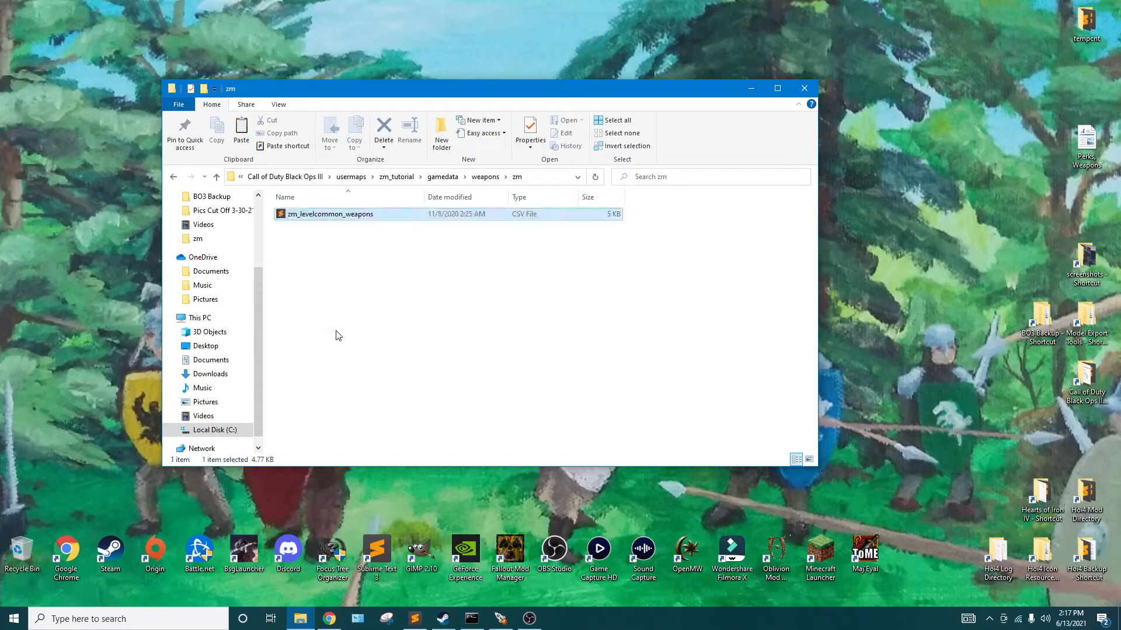
click(310, 240)
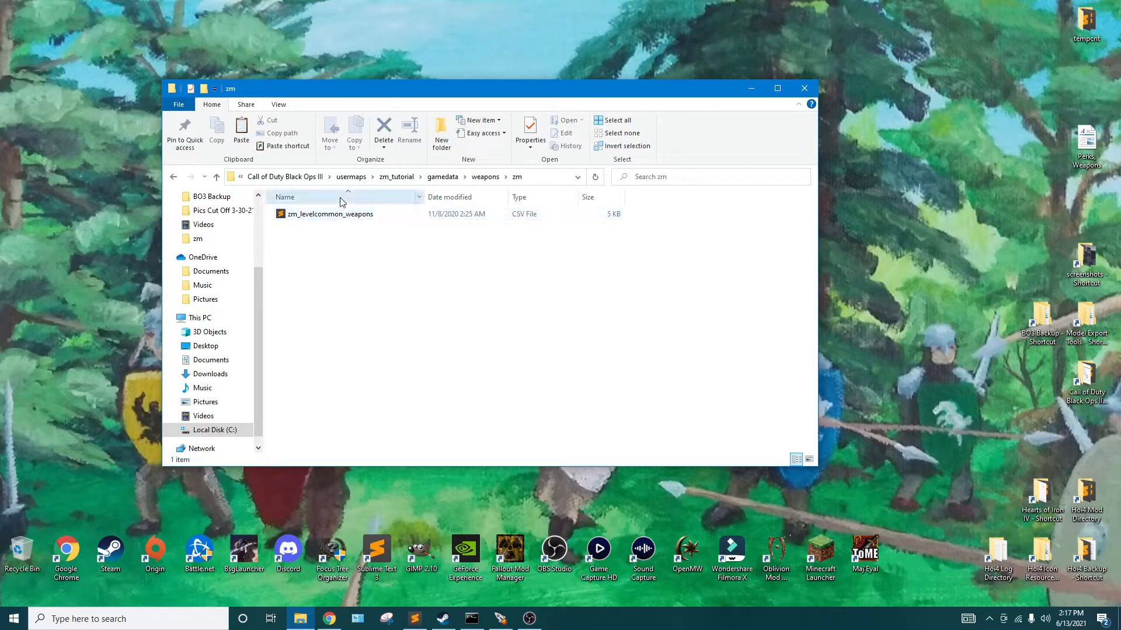
Switch to the Black Ops III Mod Tools Launcher and open the zone file of the zm_tutorial map
click(500, 618)
right_click(344, 229)
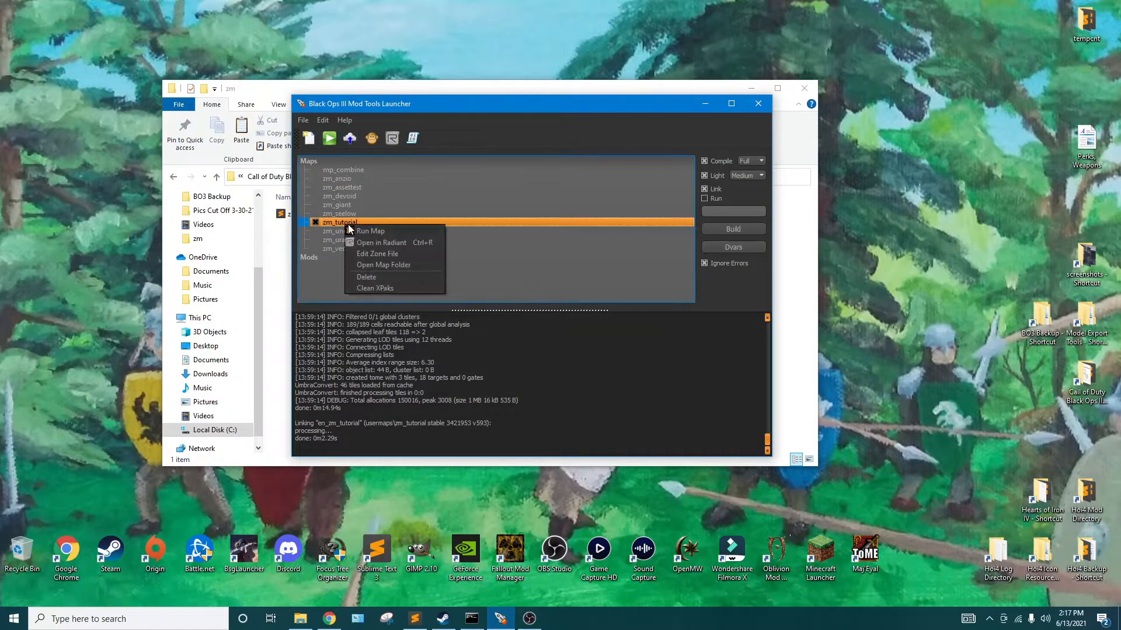
click(384, 254)
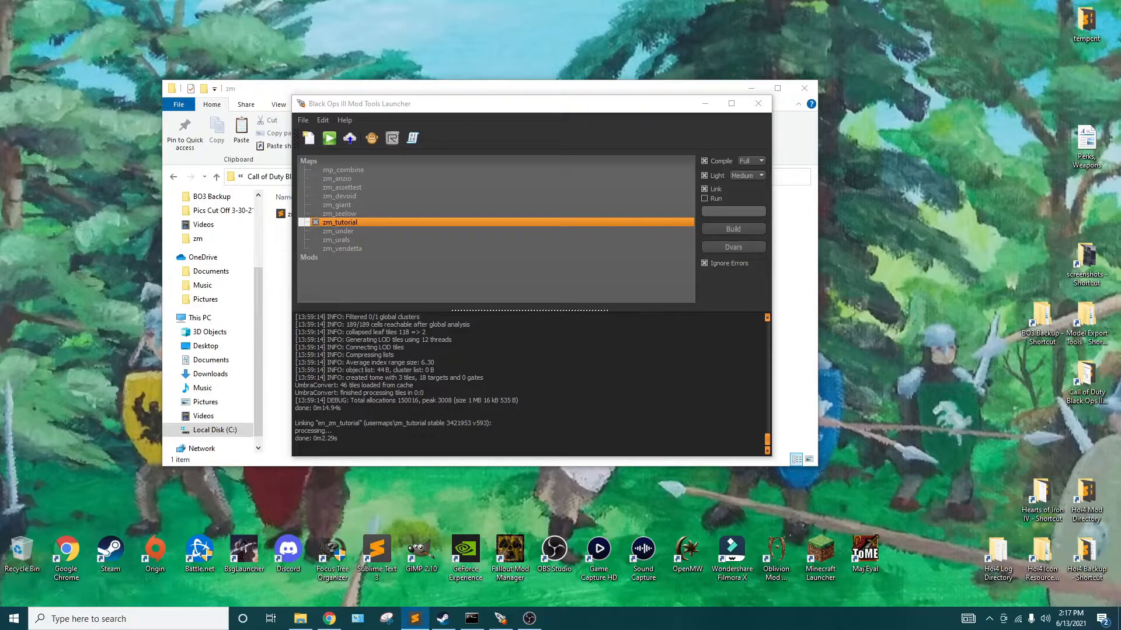
drag(0, 111, 496, 110)
drag(555, 78, 188, 23)
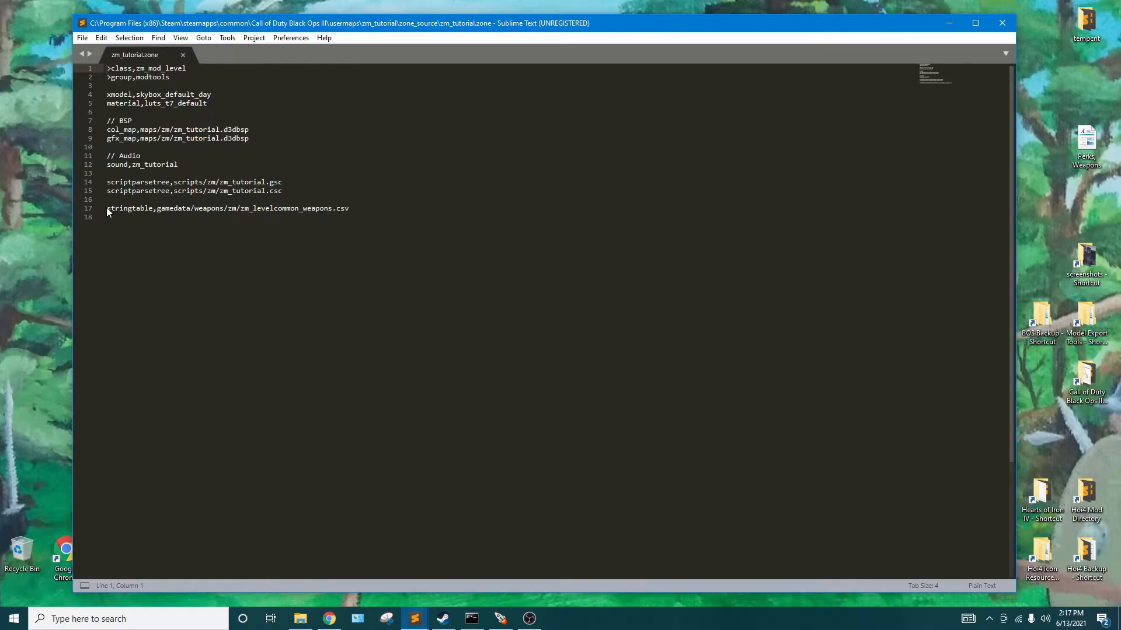
Check the stringtable line for gamedata/weapons/zm/zm_levelcommon_weapons.csv, and close the zone file
triple_click(133, 212)
click(132, 209)
drag(352, 209, 203, 210)
click(135, 212)
click(203, 210)
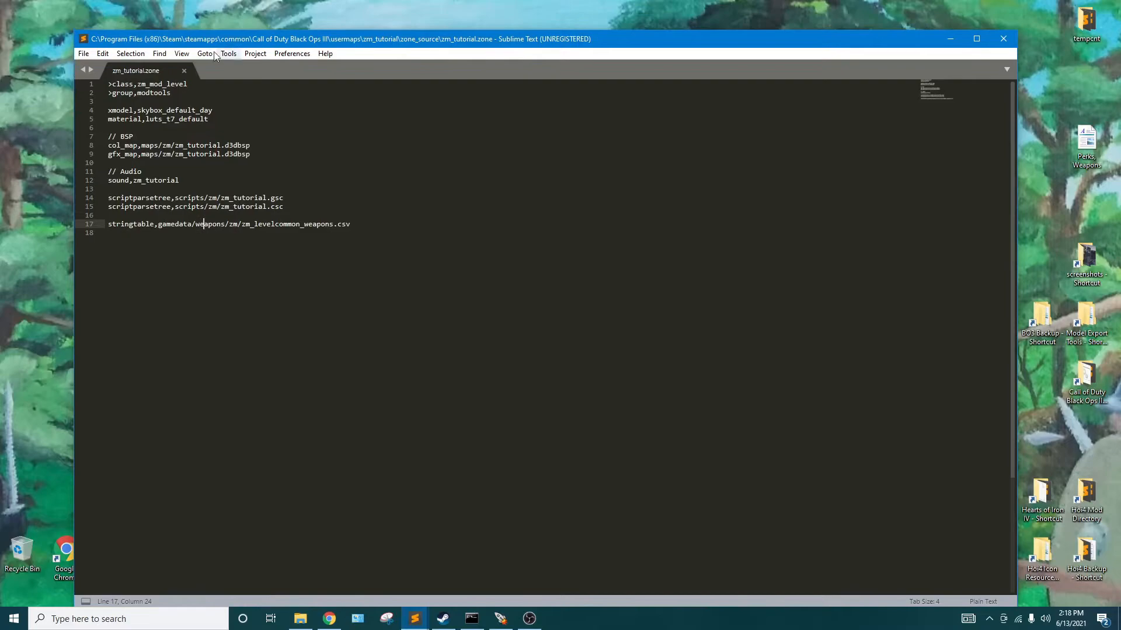
key(ctrl+shift+n)
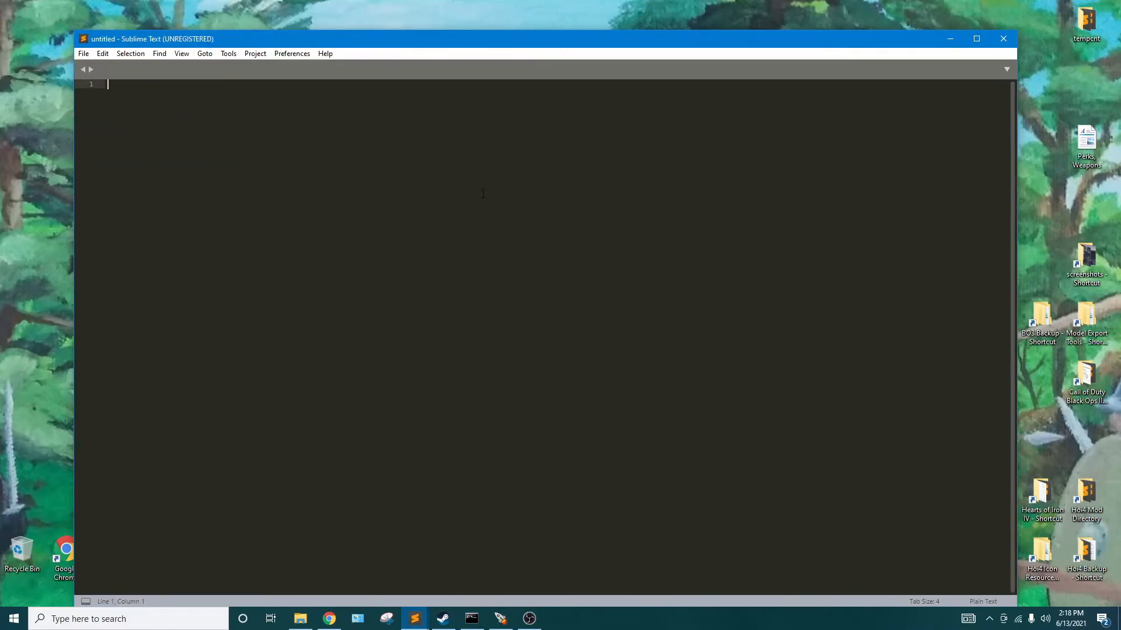
click(1003, 39)
click(457, 91)
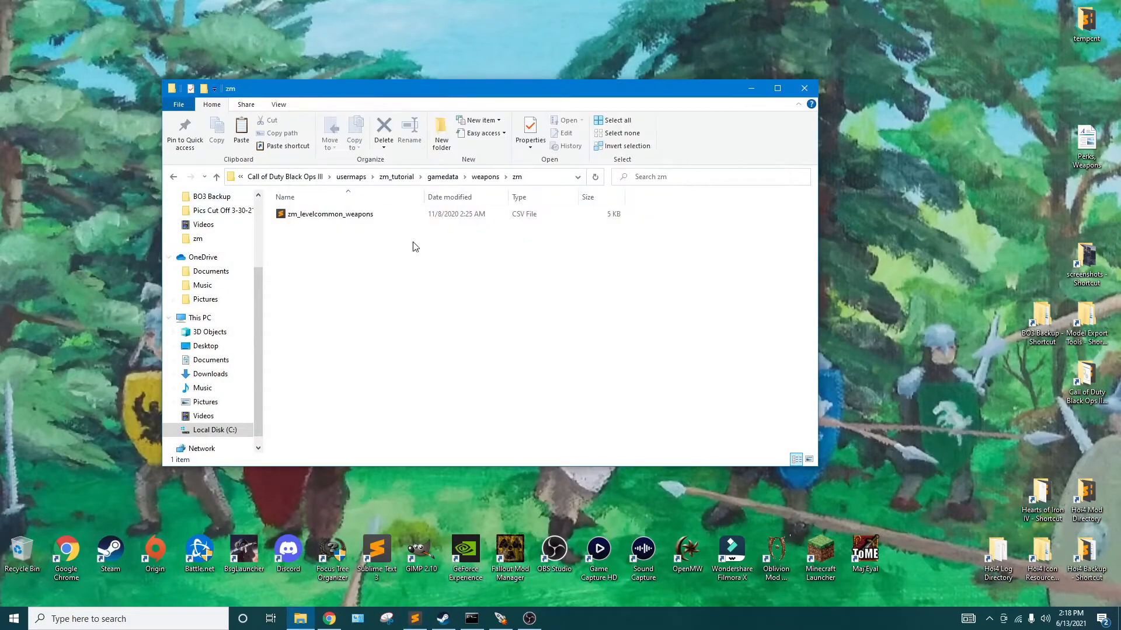
Open the map's zm_levelcommon_weapons.csv, examine its column headings and weapon rows, and close the file and its folder
drag(380, 94, 370, 221)
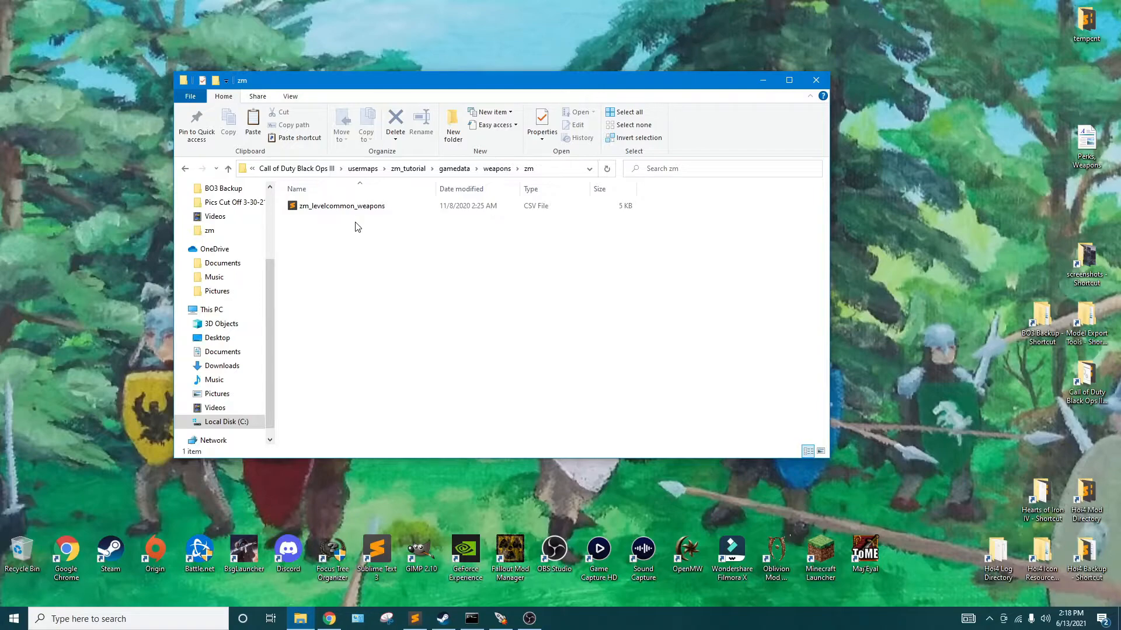
double_click(354, 207)
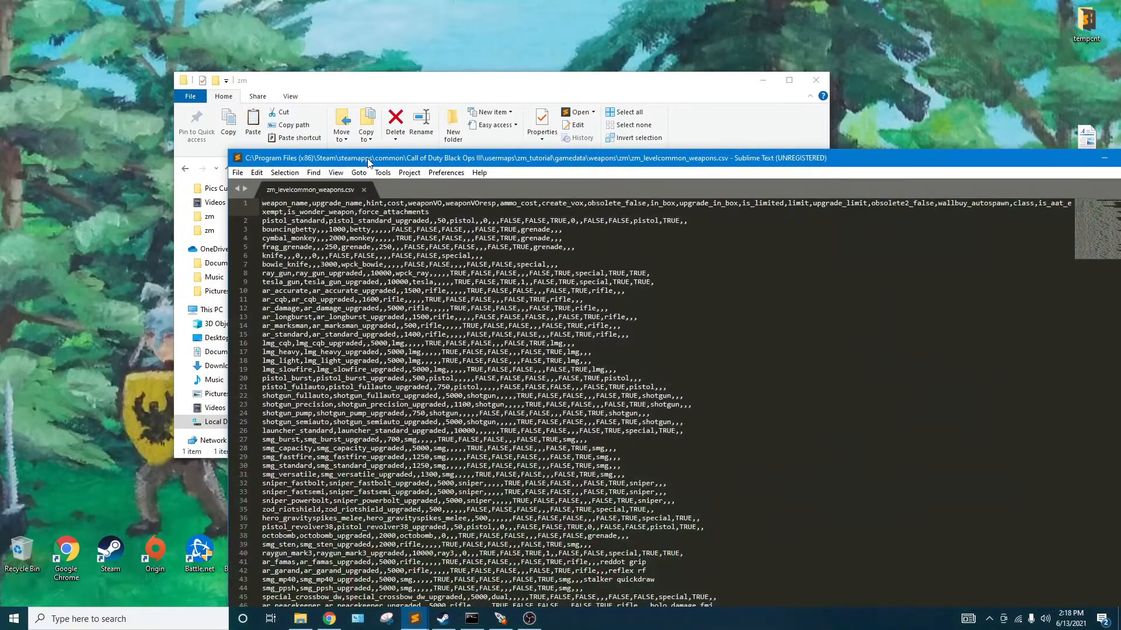
drag(377, 164, 190, 18)
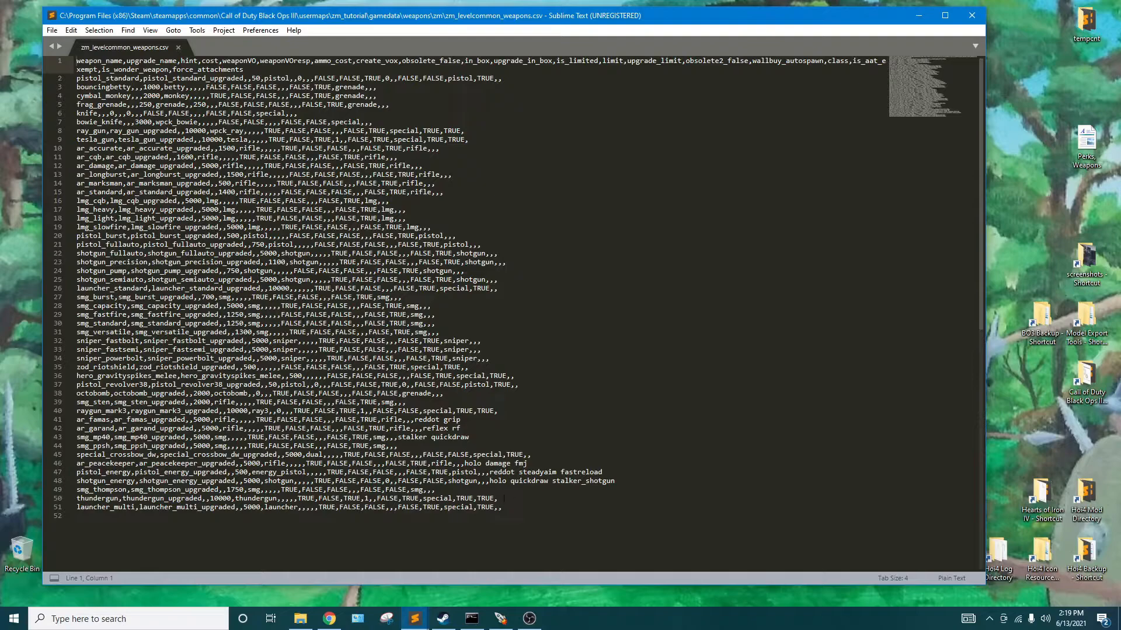
click(239, 332)
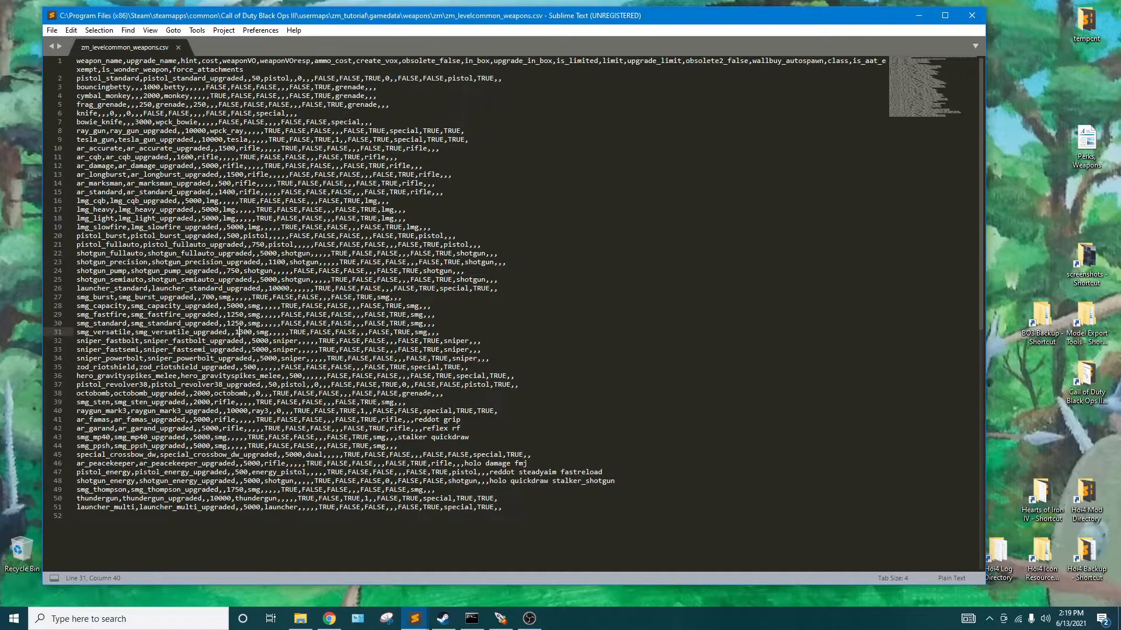
click(133, 86)
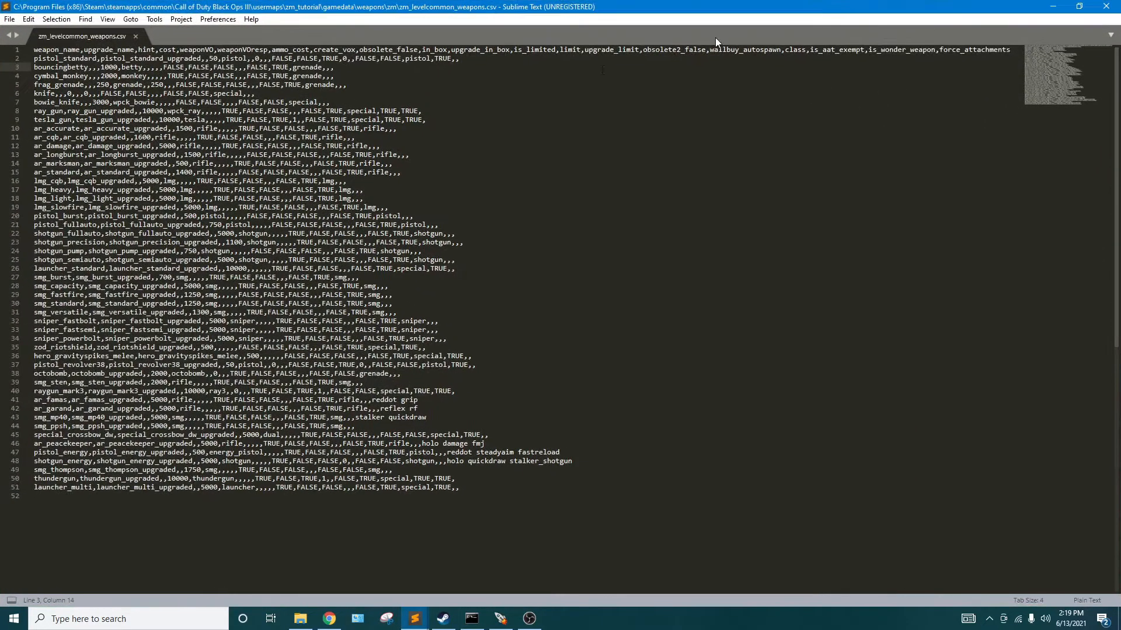
click(1077, 6)
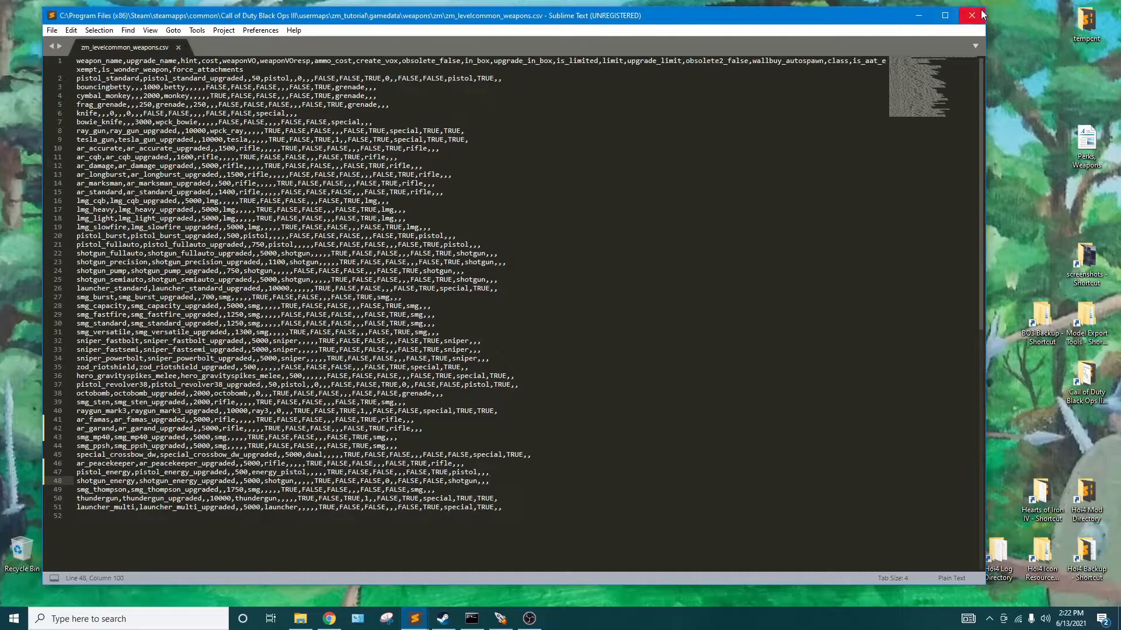
click(982, 14)
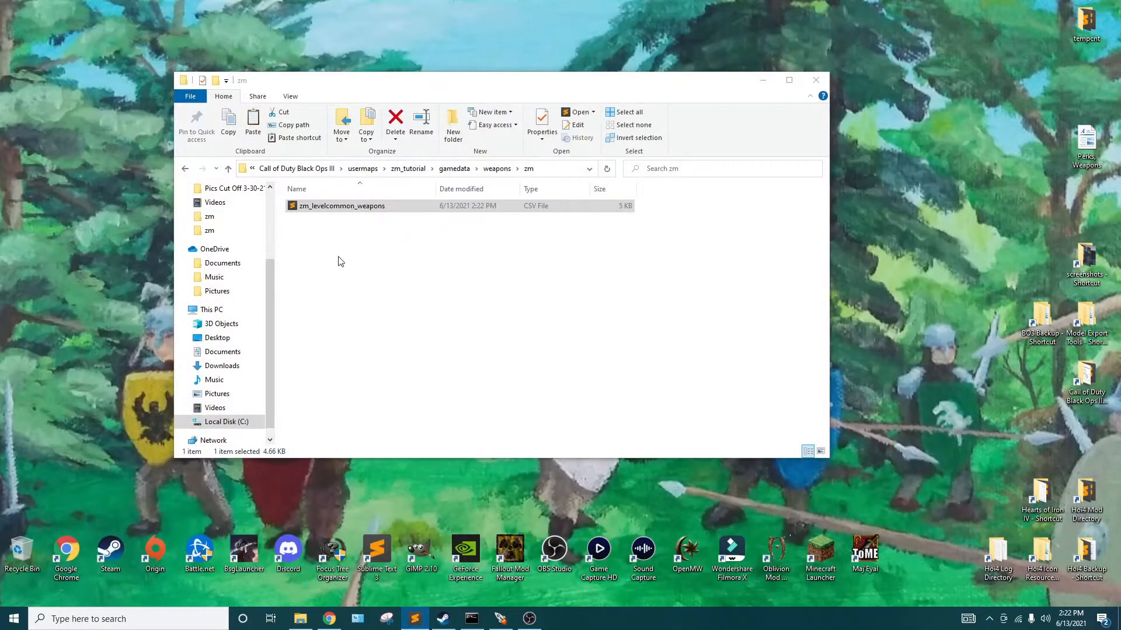
click(815, 80)
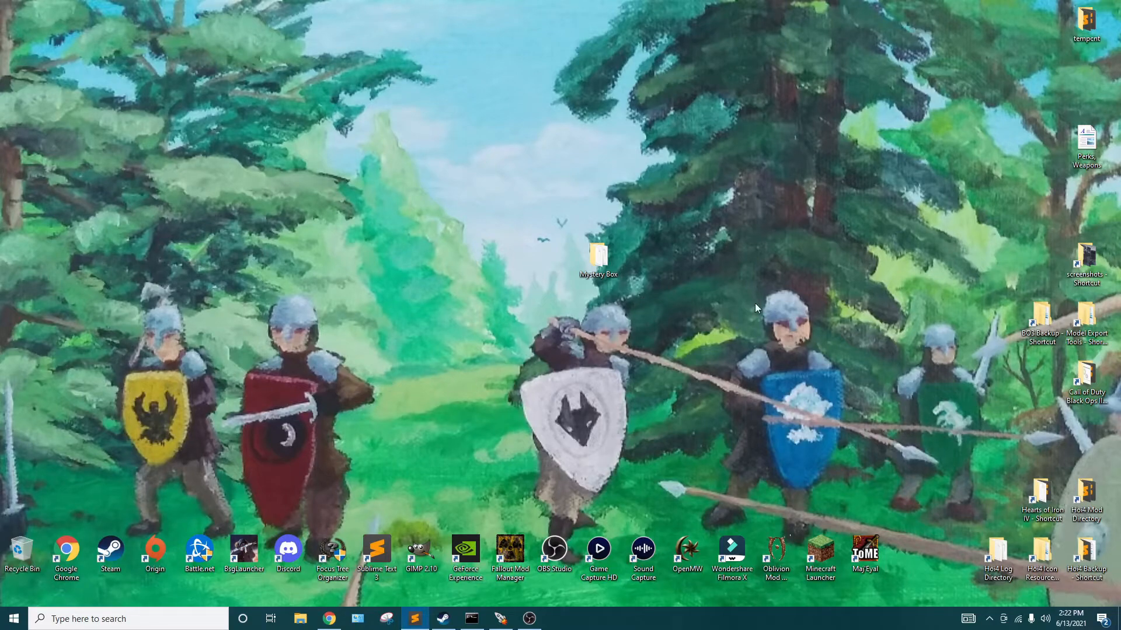
Open the Mystery Box folder from the desktop and the _prefabs folder inside the Black Ops III map_source directory
double_click(583, 265)
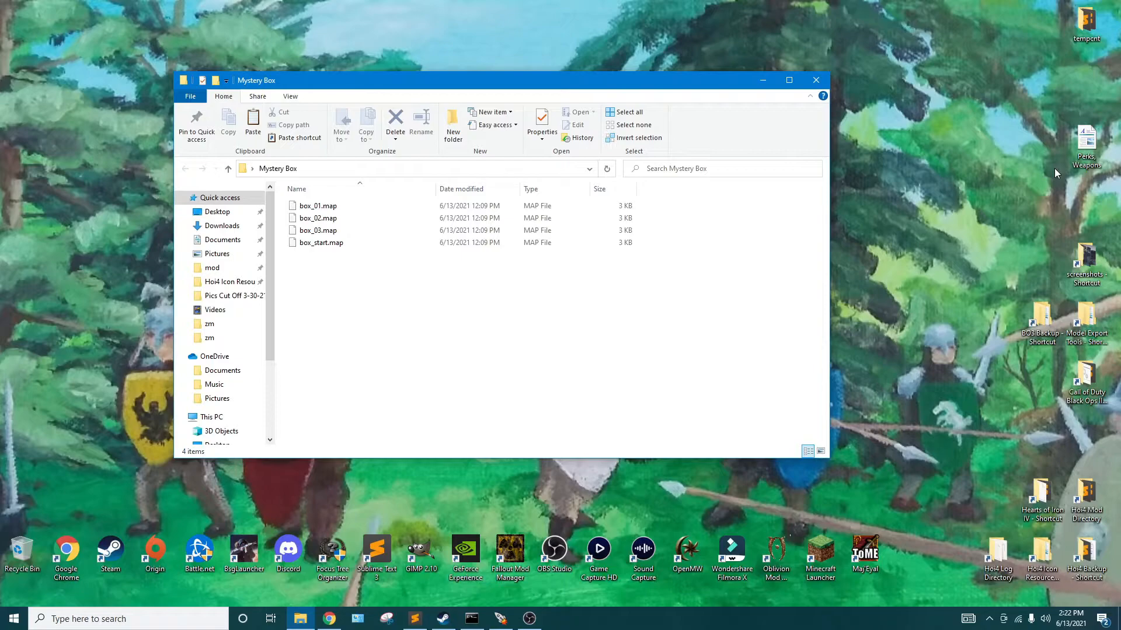
double_click(1074, 373)
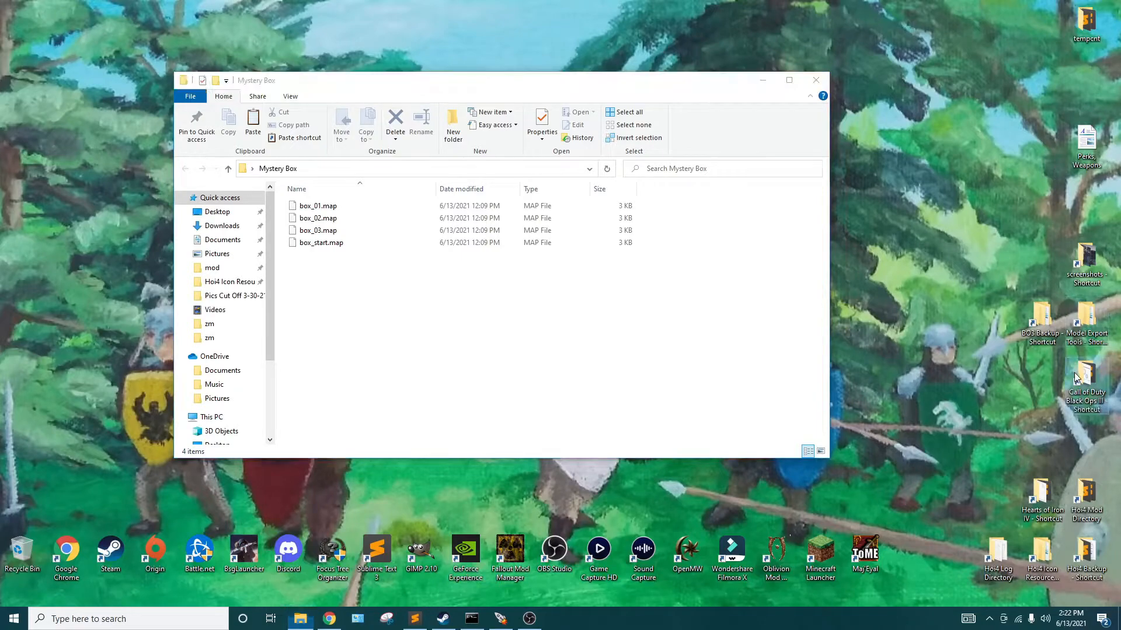
drag(321, 92, 131, 8)
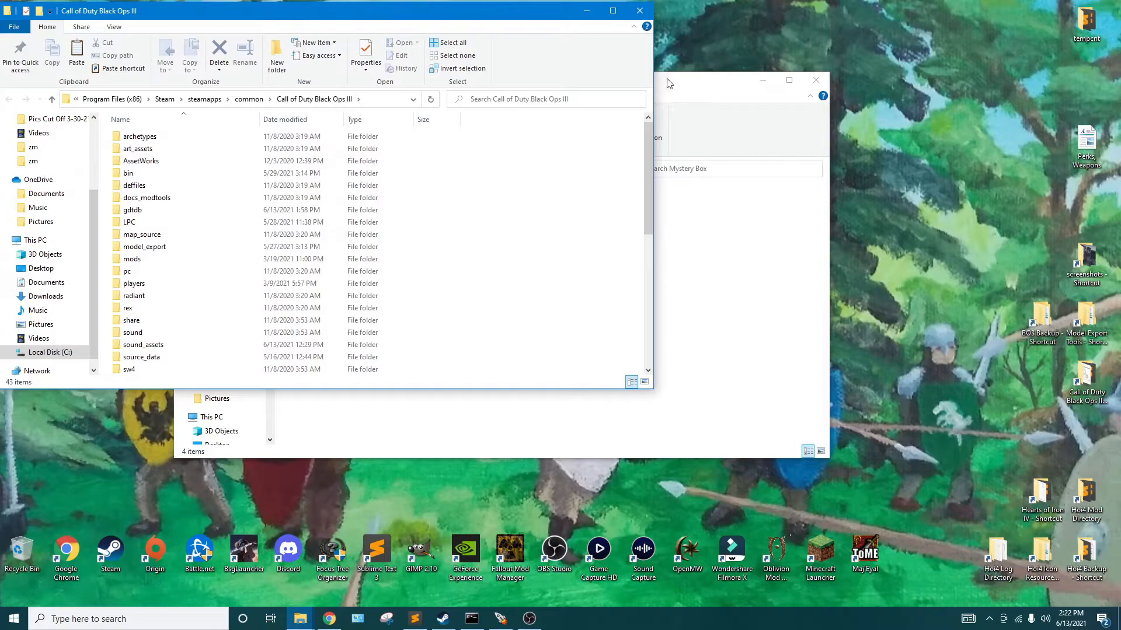
click(613, 11)
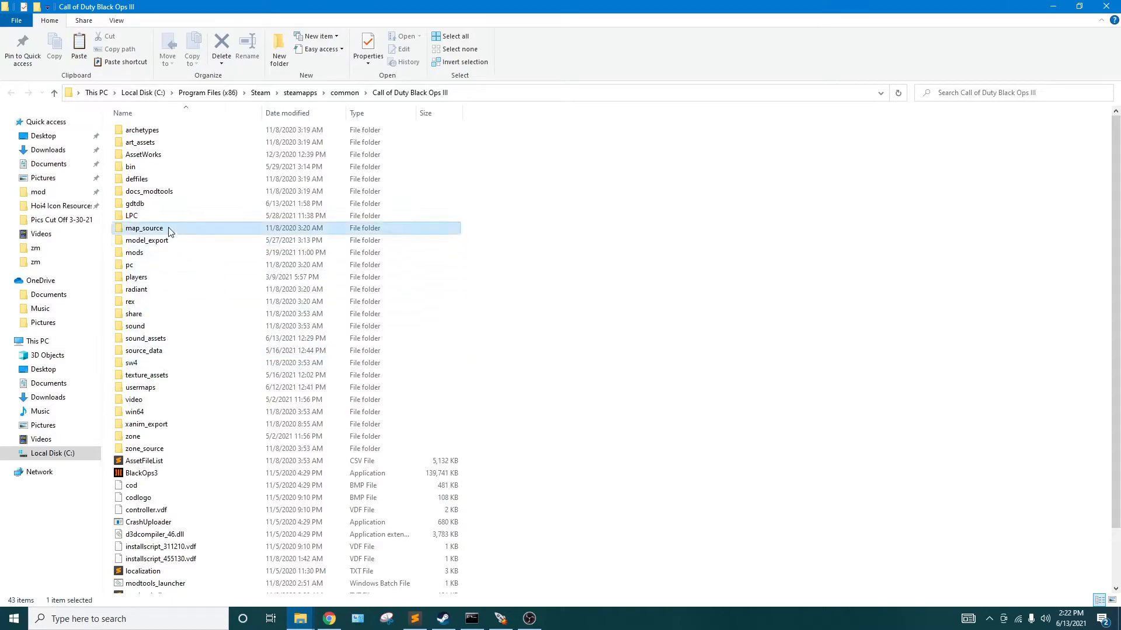
double_click(147, 228)
double_click(157, 136)
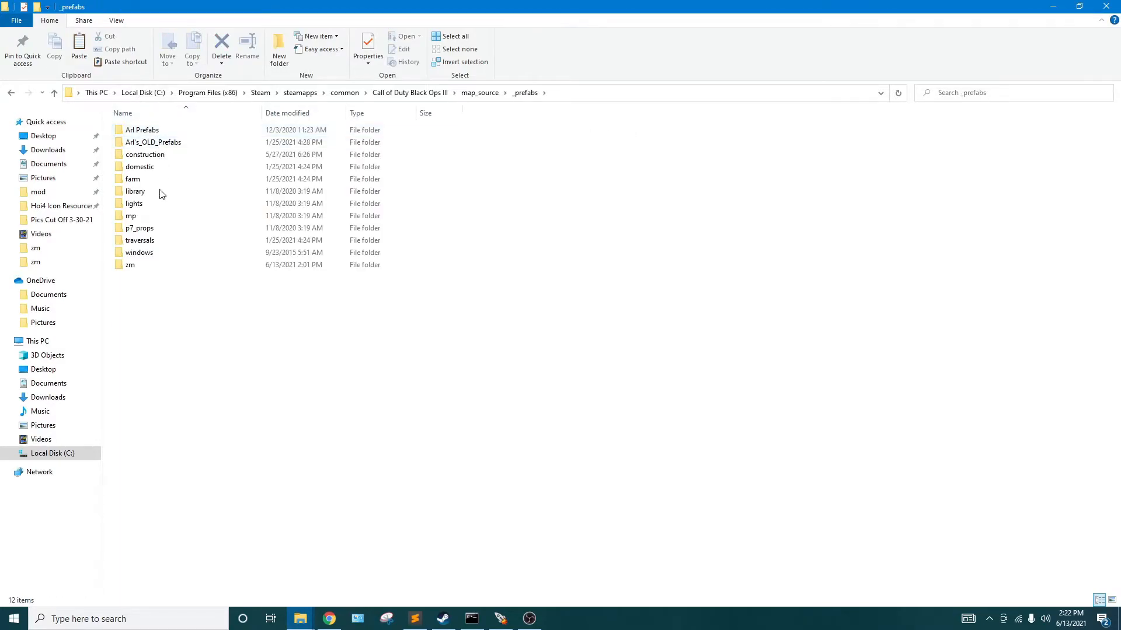
Create a folder named mystery_box inside _prefabs and open it
right_click(155, 293)
mouse_move(202, 435)
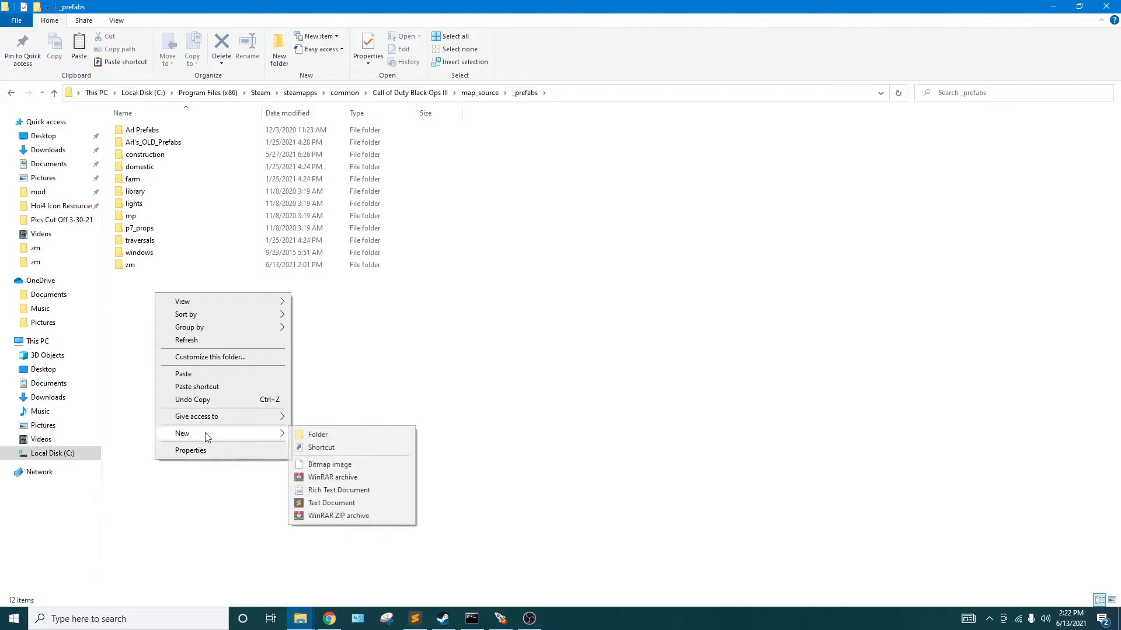
click(321, 434)
text(mystery_box)
key(Return)
double_click(172, 229)
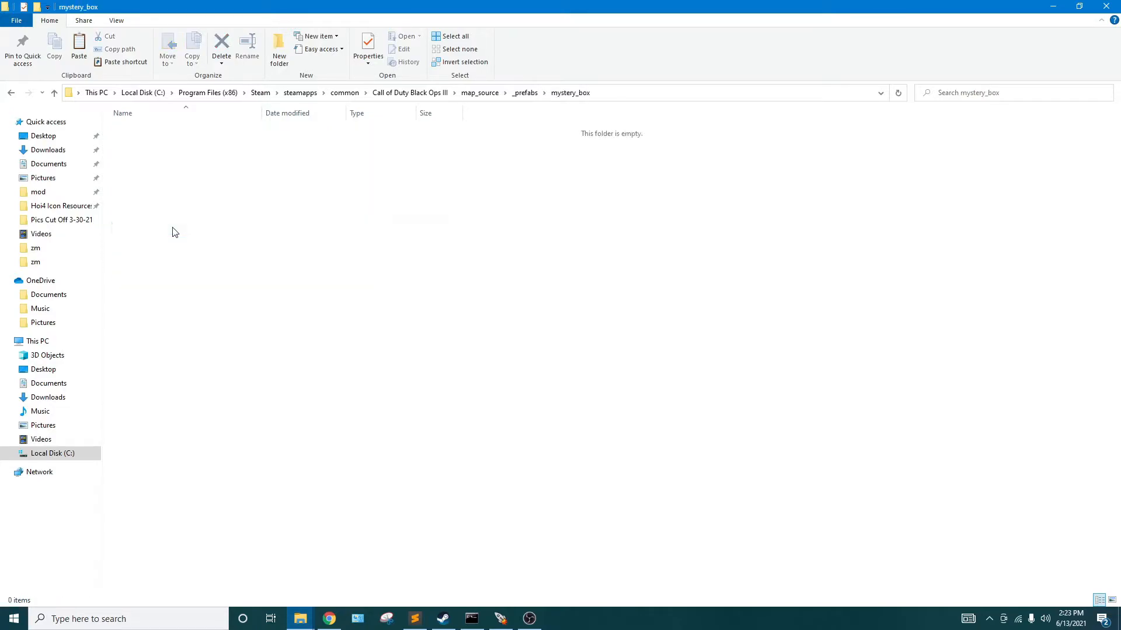
Copy box_01.map, box_02.map, box_03.map and box_start.map from the Mystery Box folder into the new mystery_box folder
click(300, 618)
click(300, 618)
click(231, 562)
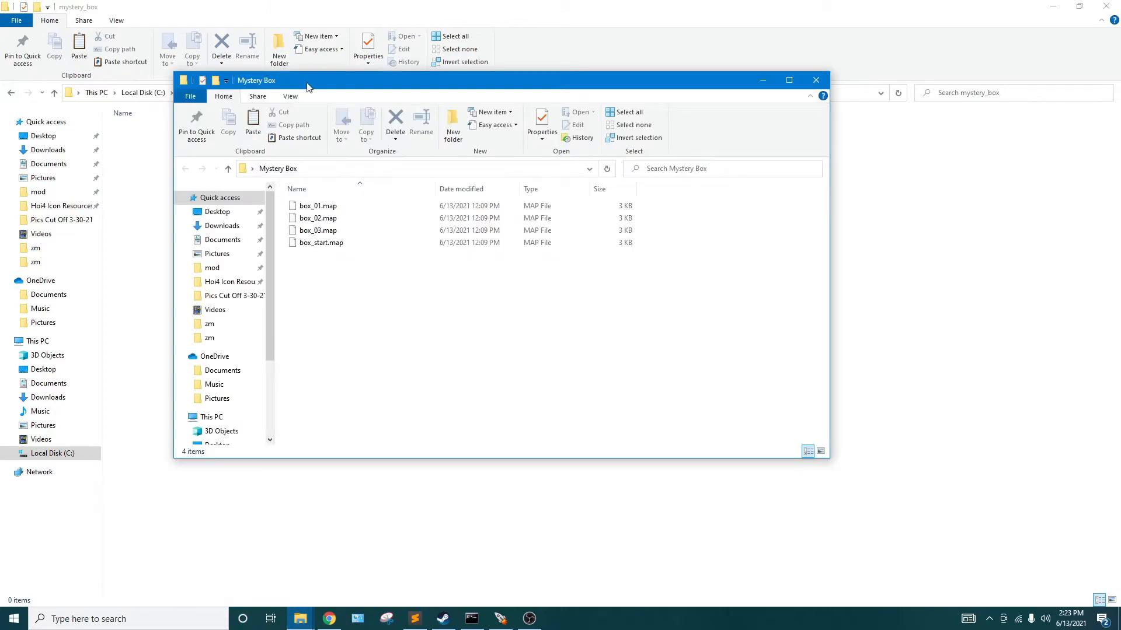
drag(309, 86, 612, 86)
drag(697, 294, 643, 191)
click(359, 257)
key(ctrl+v)
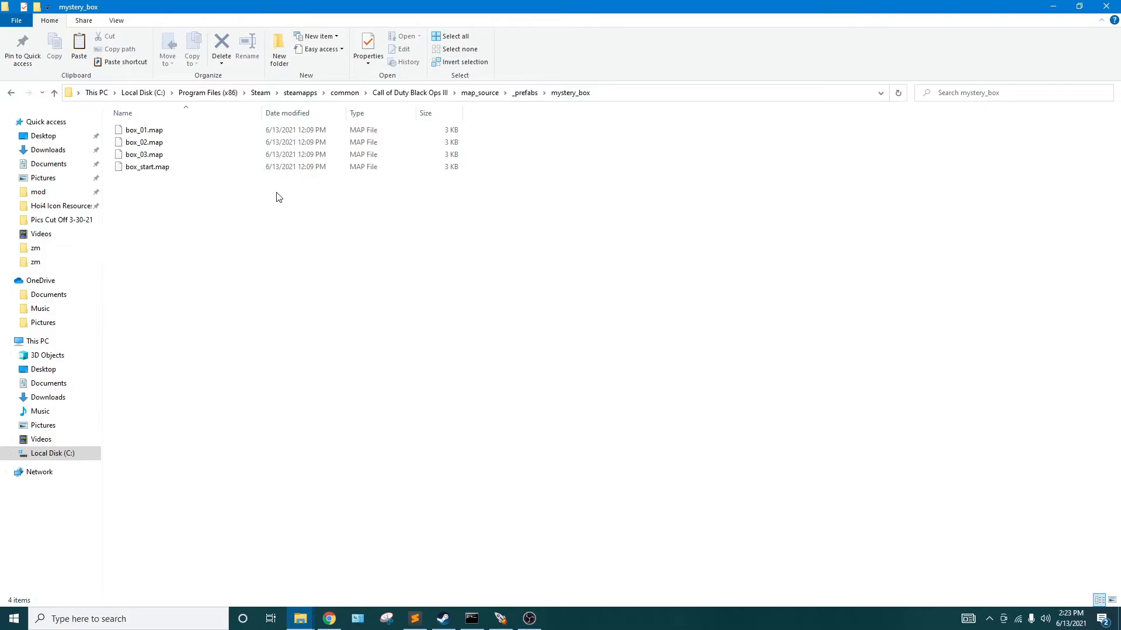
click(1078, 7)
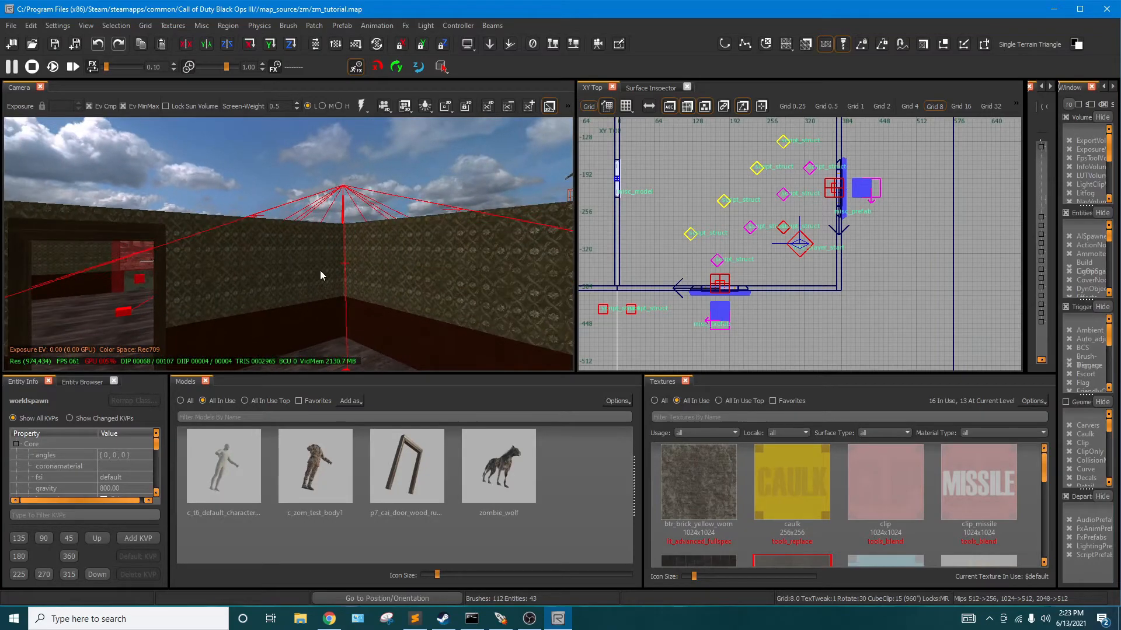
In Radiant, reveal the Prefab Browser, reload its list and expand the mystery_box folder
mouse_move(320, 271)
right_down()
mouse_move(135, 193)
mouse_move(304, 234)
mouse_move(325, 283)
right_up()
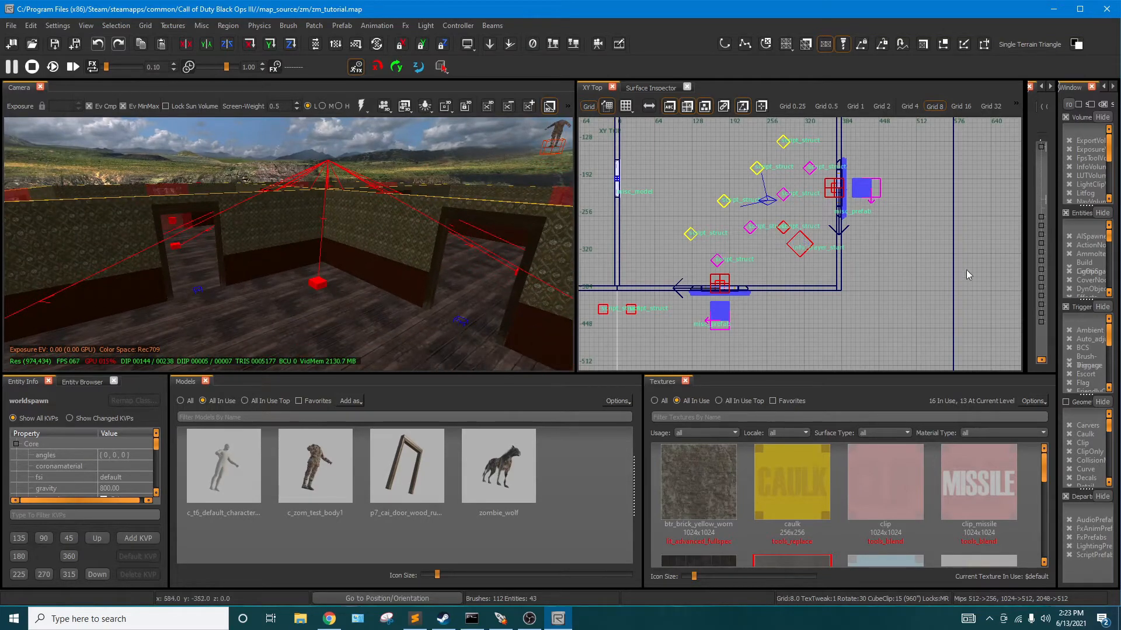
drag(1025, 276, 782, 276)
right_drag(564, 239, 561, 287)
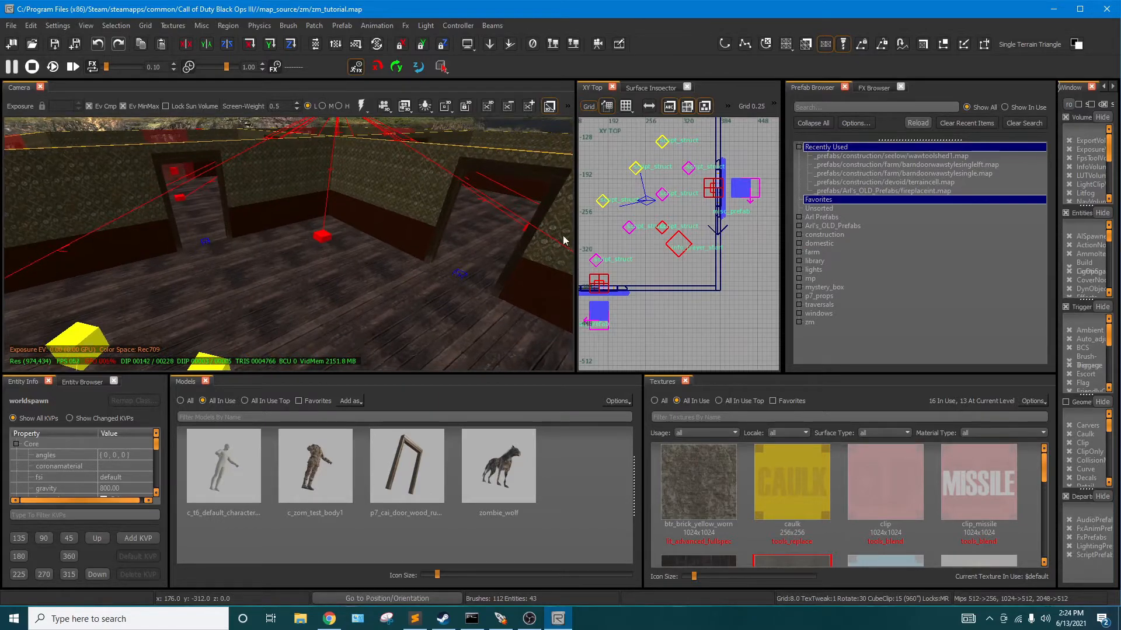
right_click(524, 26)
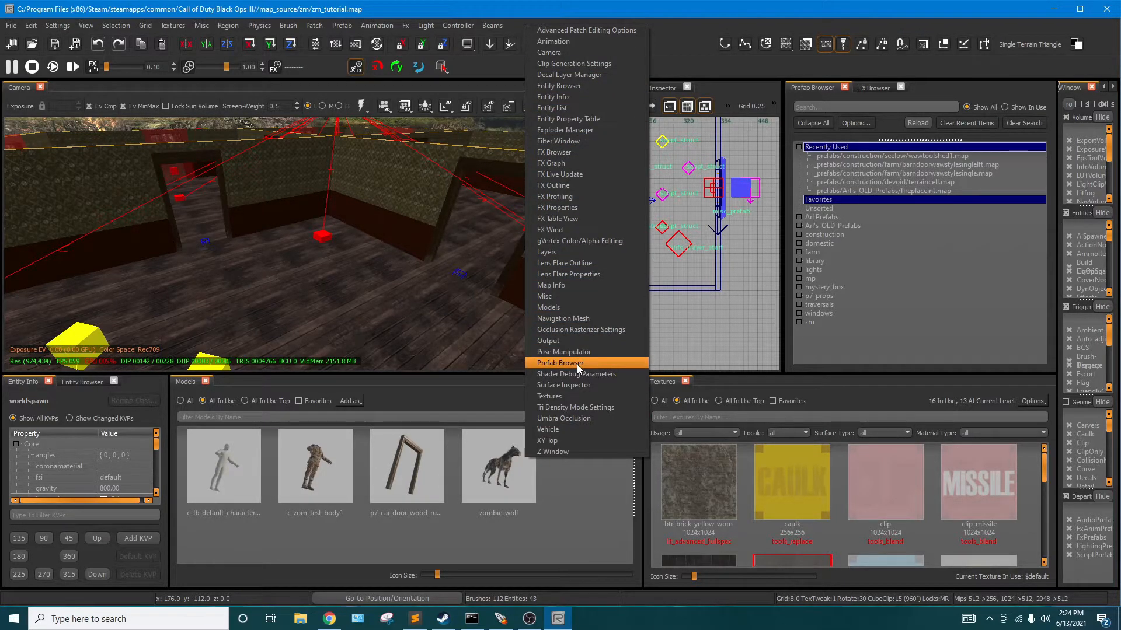
click(682, 34)
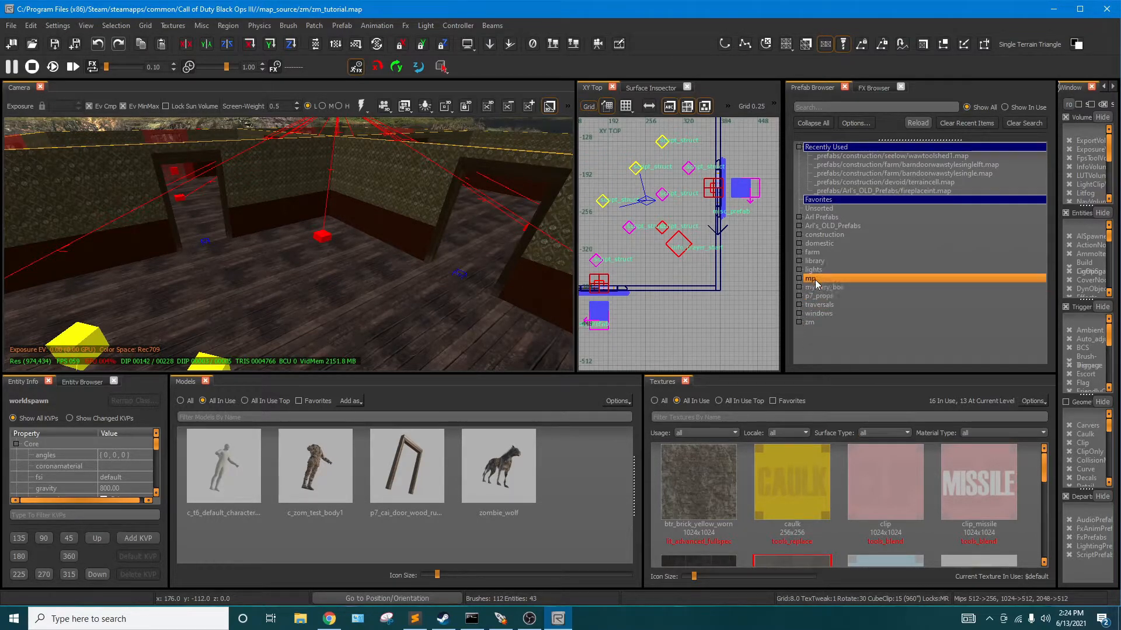
click(918, 123)
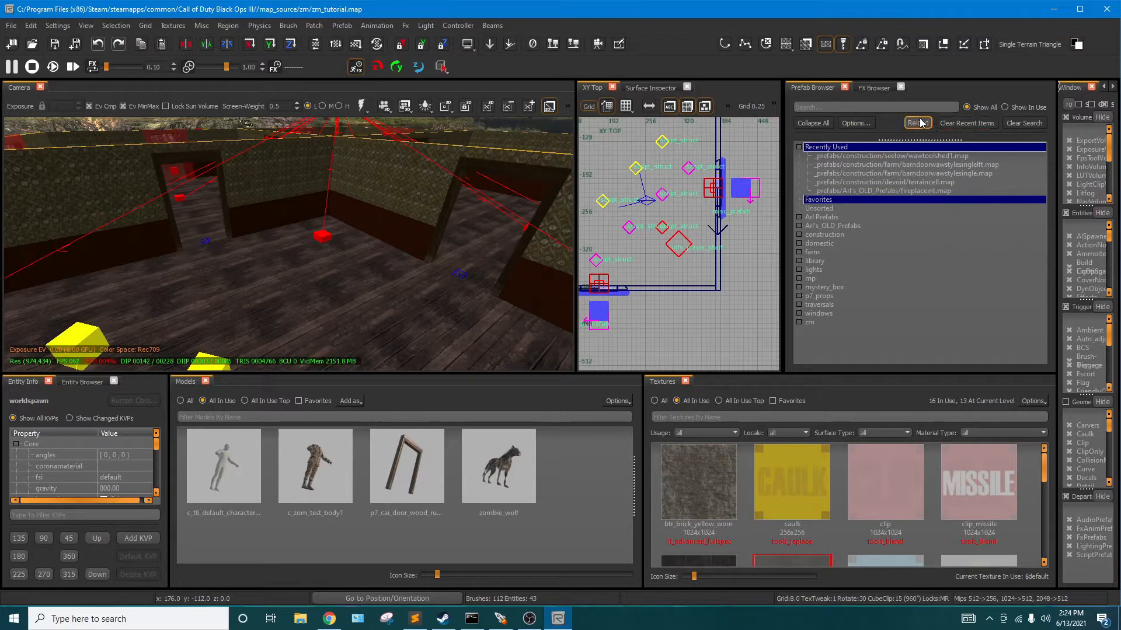
click(657, 287)
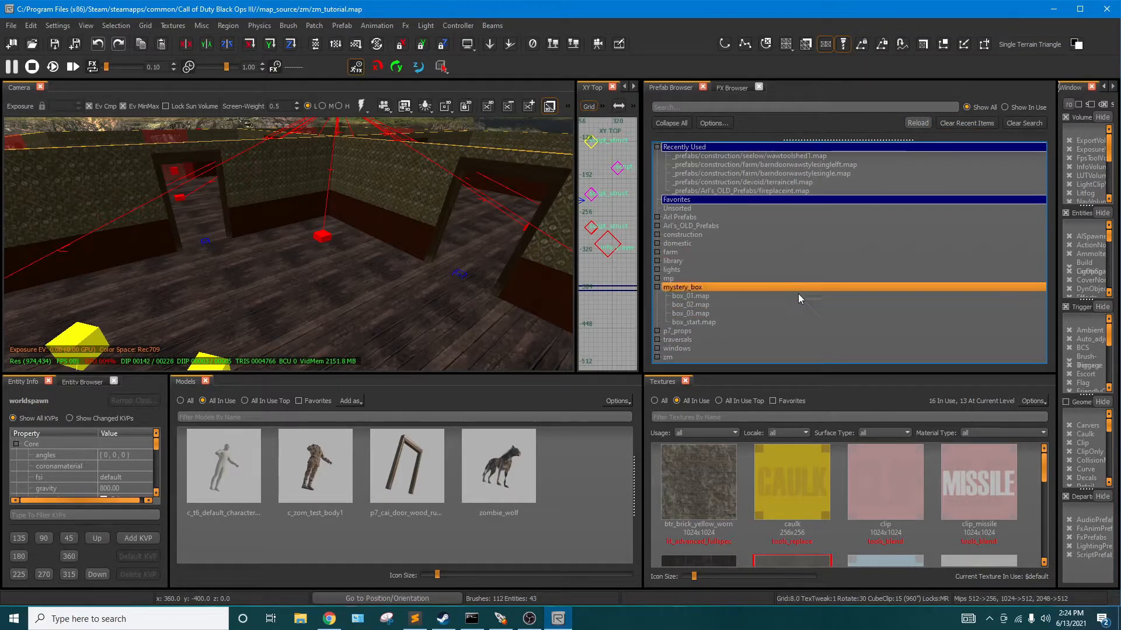
Place the box_start.map prefab on the floor of a room beside the crossing of the inner walls
right_drag(513, 282, 393, 296)
scroll(395, 298, down, 3)
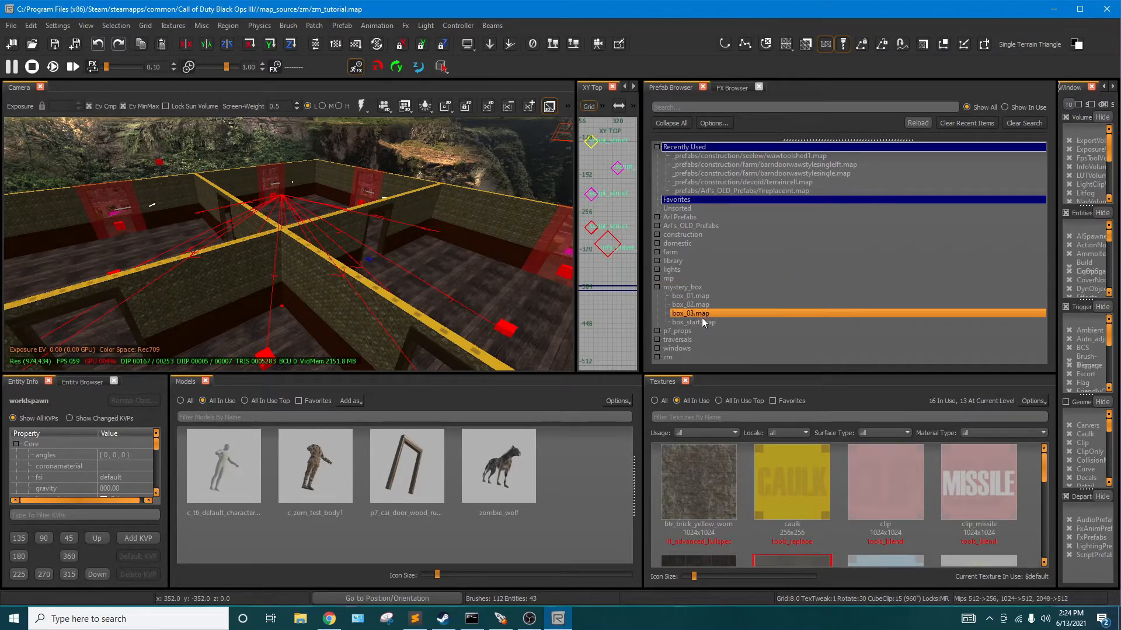
scroll(347, 294, down, 3)
right_drag(347, 294, 447, 289)
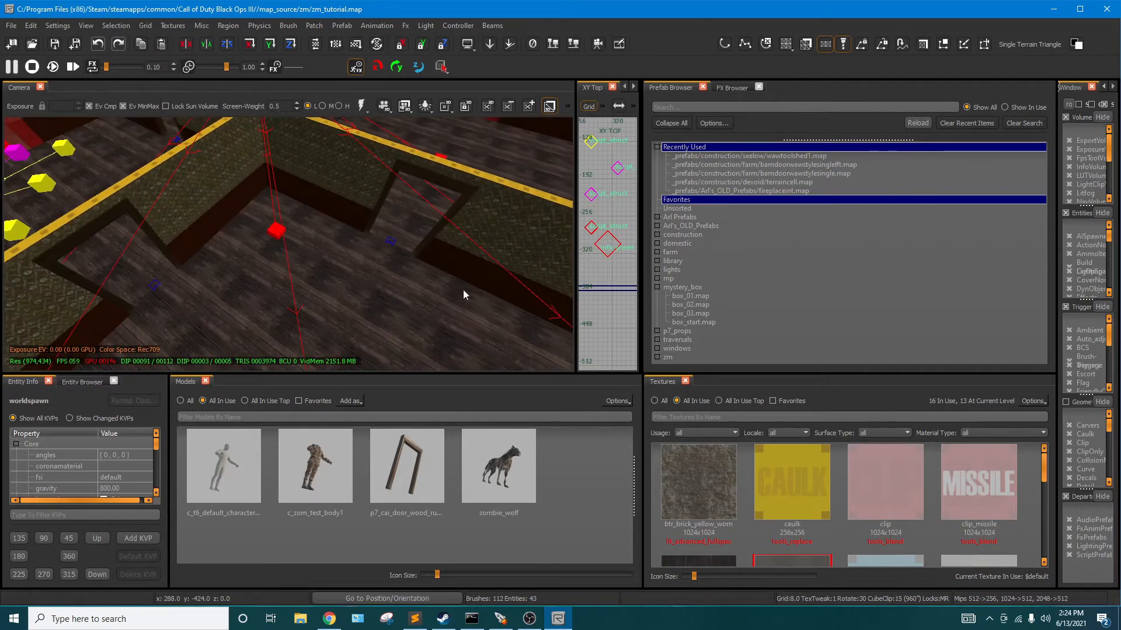
drag(697, 328, 285, 296)
right_drag(318, 284, 337, 267)
key(Escape)
click(289, 241)
Widen the XY top view and place another box_03.map prefab in the open floor of the northwest room
drag(641, 264, 855, 265)
scroll(699, 242, down, 5)
scroll(714, 244, up, 4)
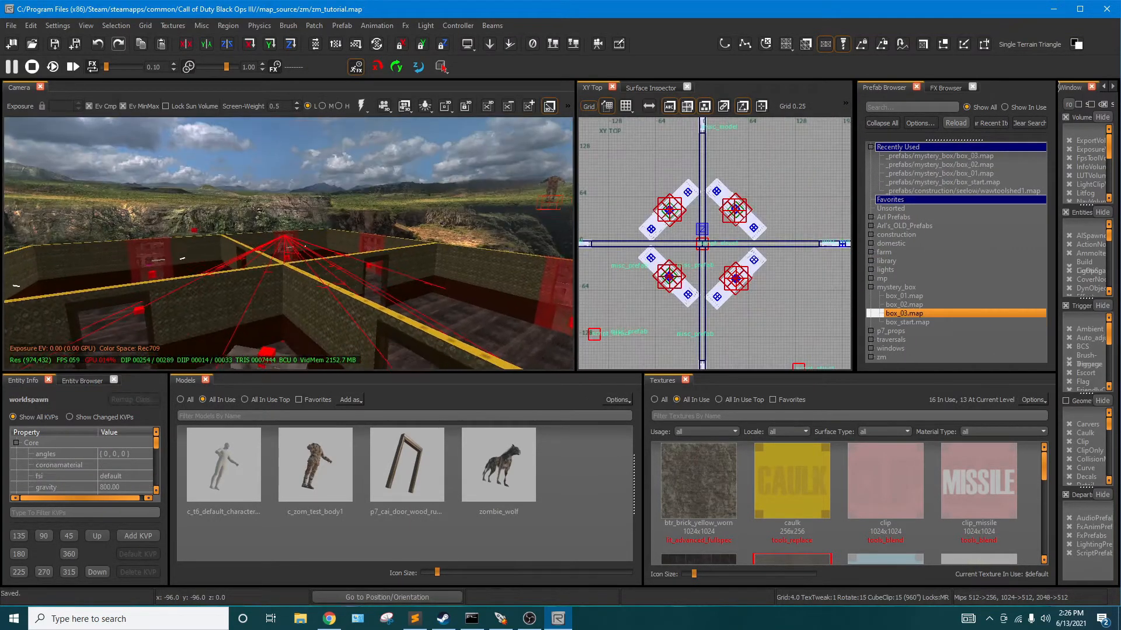
scroll(642, 289, down, 5)
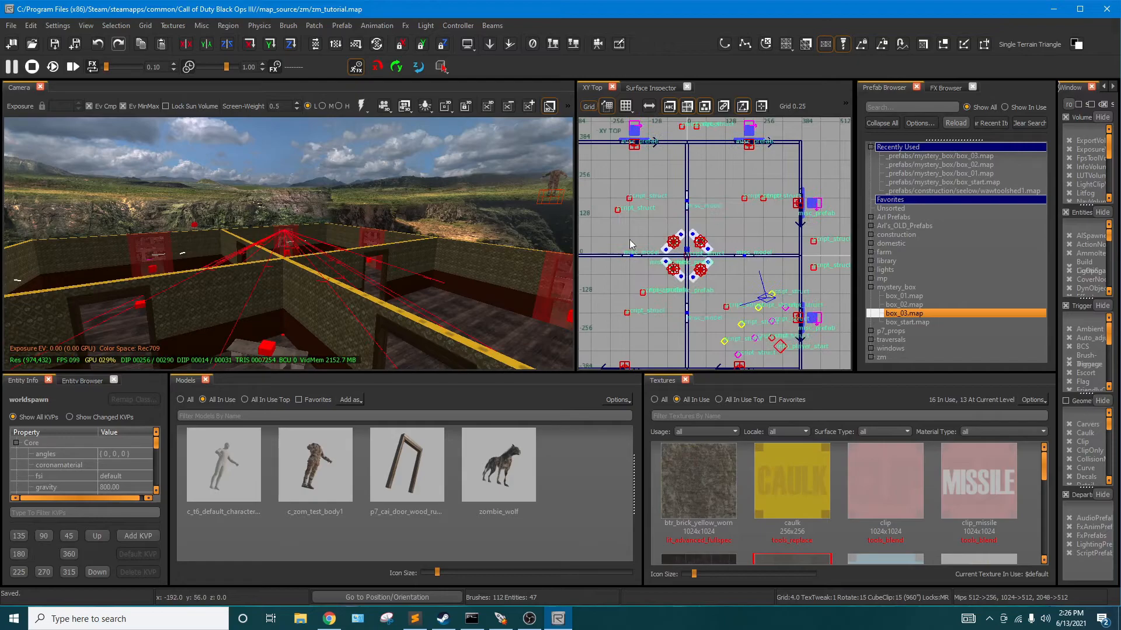
right_drag(327, 266, 397, 251)
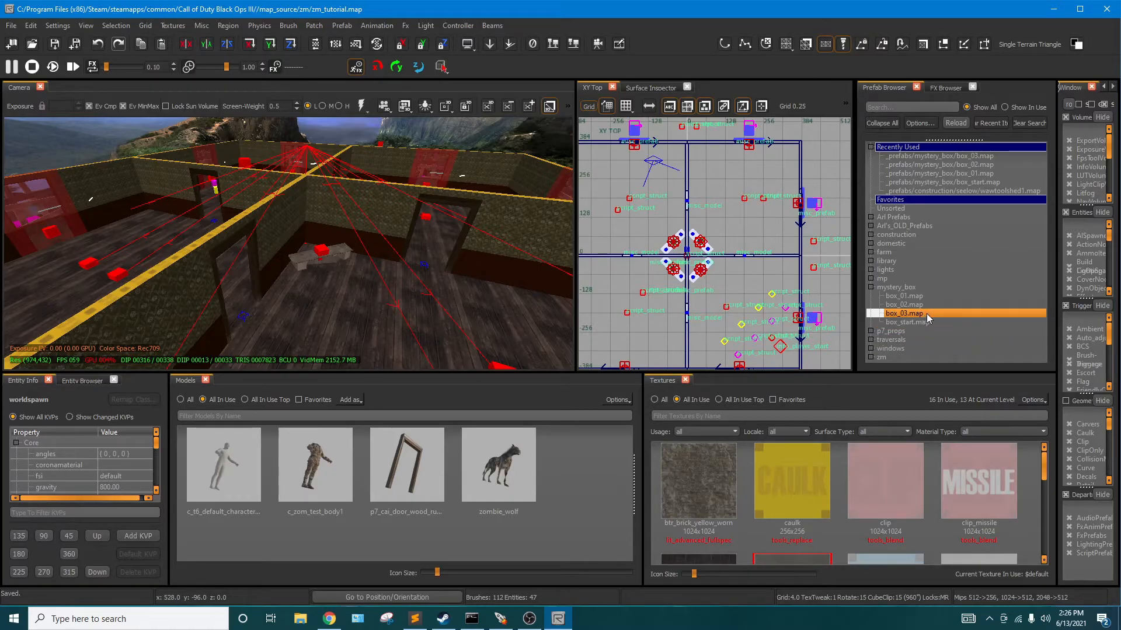
right_drag(319, 350, 246, 359)
drag(908, 316, 296, 251)
key(Escape)
Select the newly placed box_03.map prefab and stamp it into separate entities
right_drag(428, 228, 502, 244)
shift+click(374, 255)
right_click(345, 301)
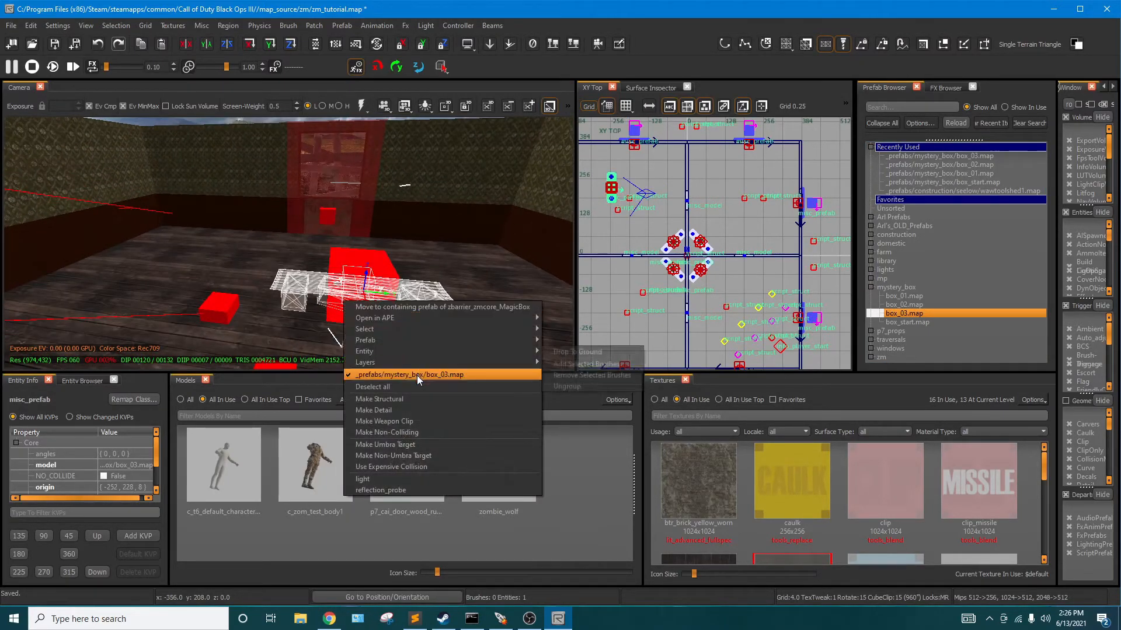
mouse_move(414, 340)
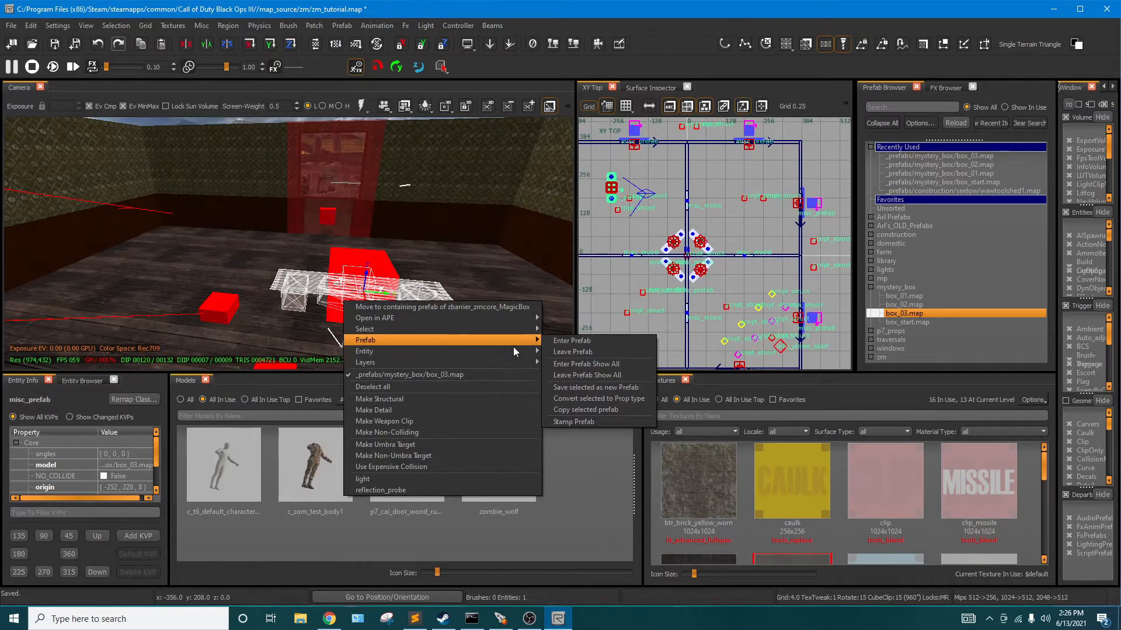
click(613, 425)
Check the properties of the stamped box's platform prefab and delete the platform
click(404, 299)
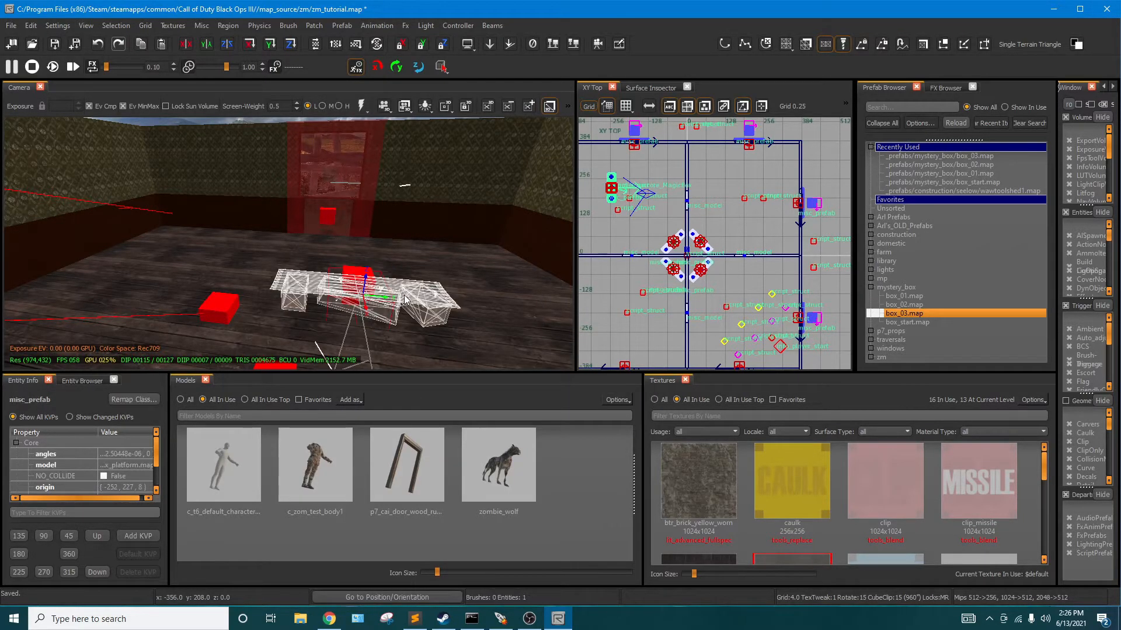
scroll(112, 466, down, 2)
scroll(117, 468, up, 2)
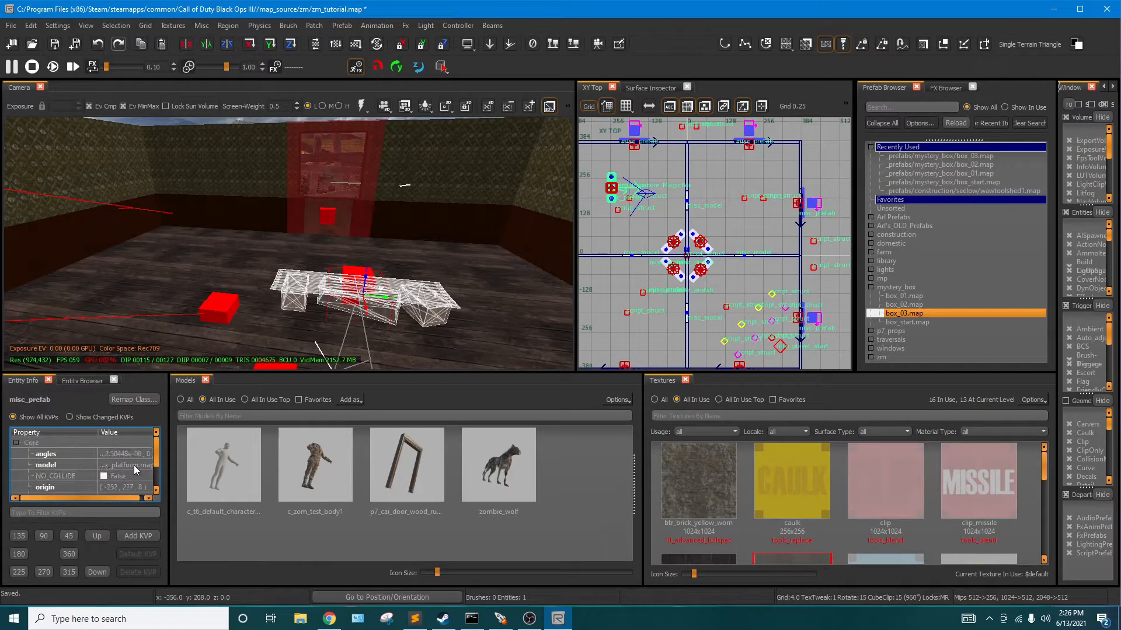
scroll(135, 467, down, 3)
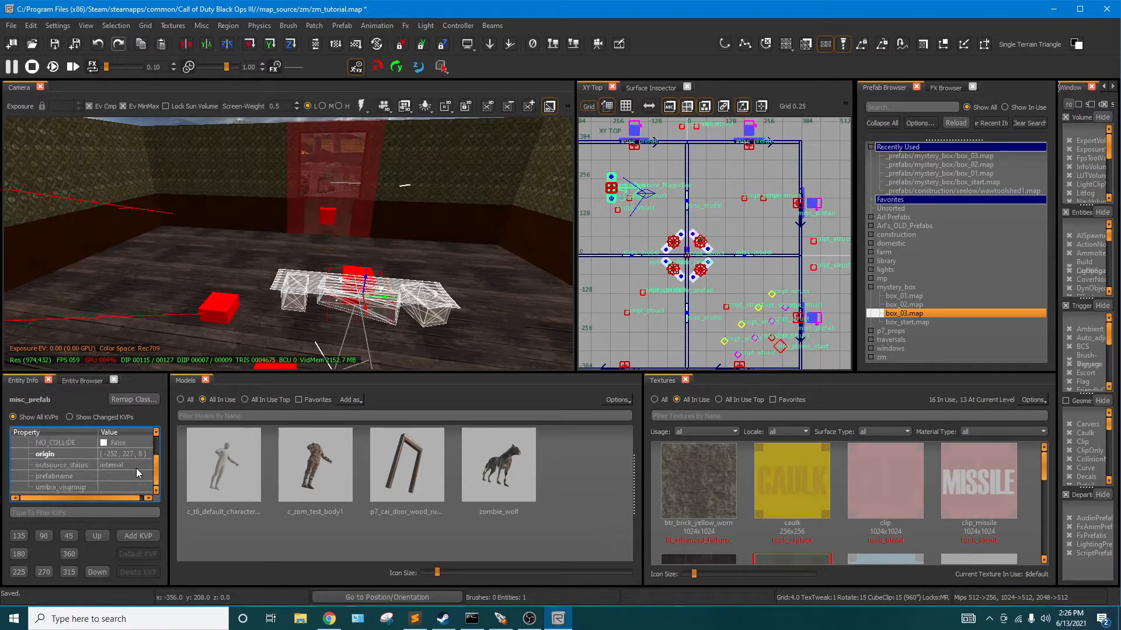
key(Delete)
Check the key values of the stamped box's script_struct and undo the platform deletion
click(354, 290)
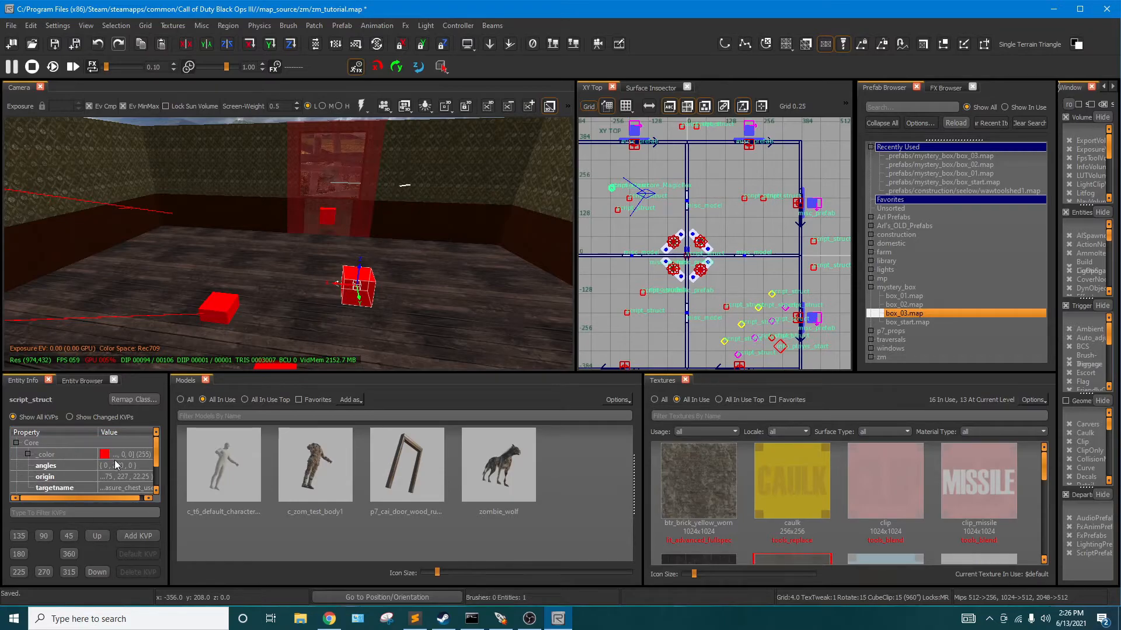
scroll(119, 473, down, 3)
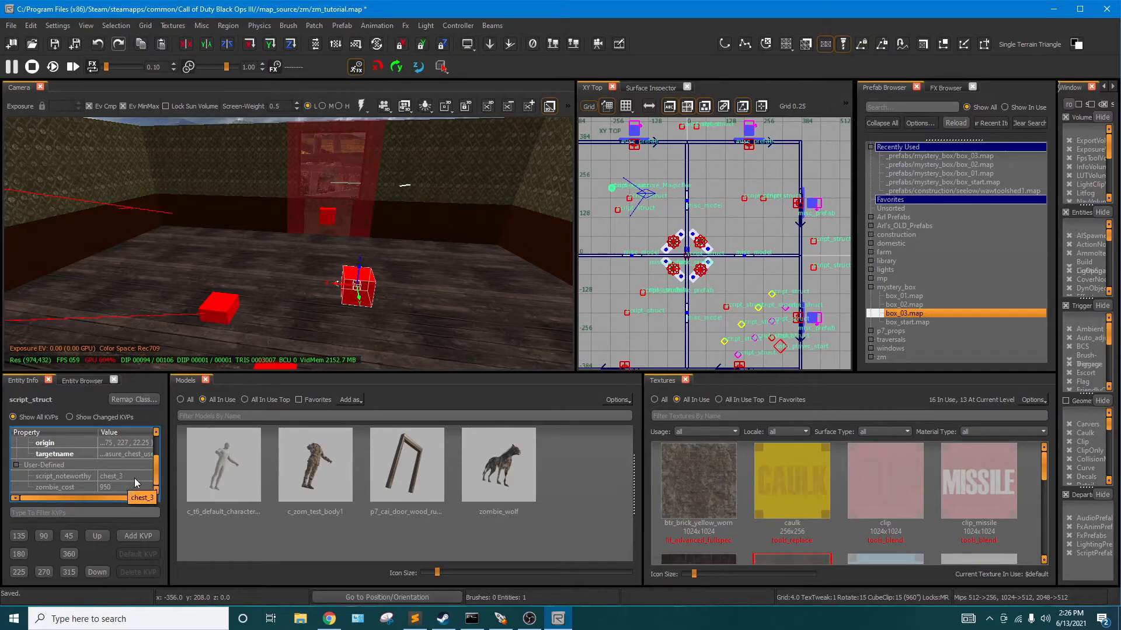
key(ctrl+z)
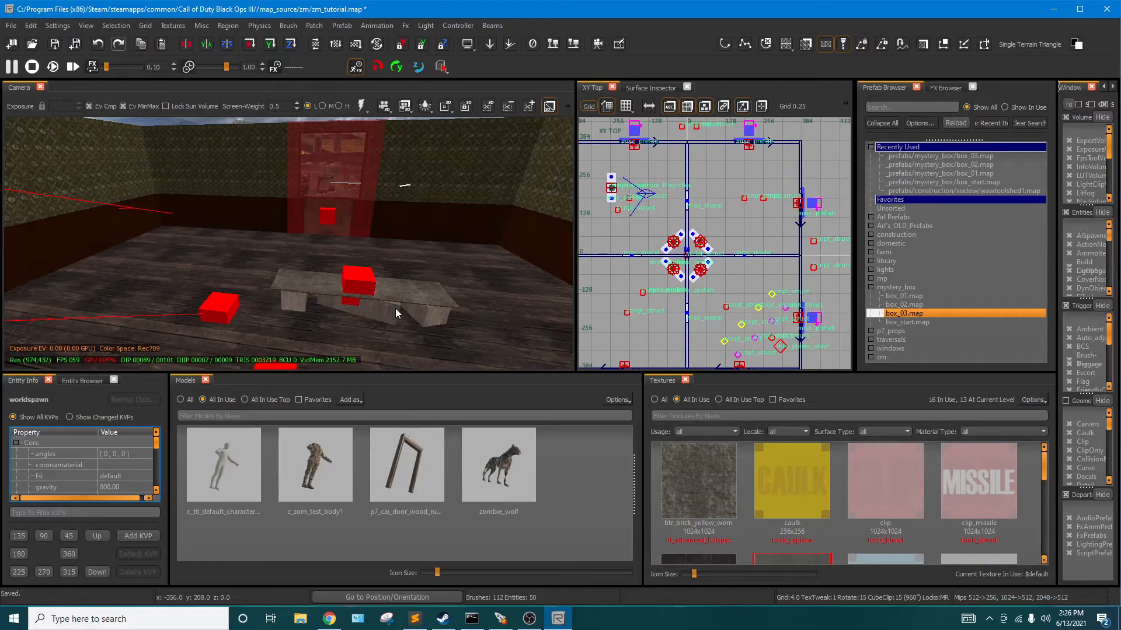
Set the script_noteworthy value of the stamped box's script_struct to chest_4
click(374, 295)
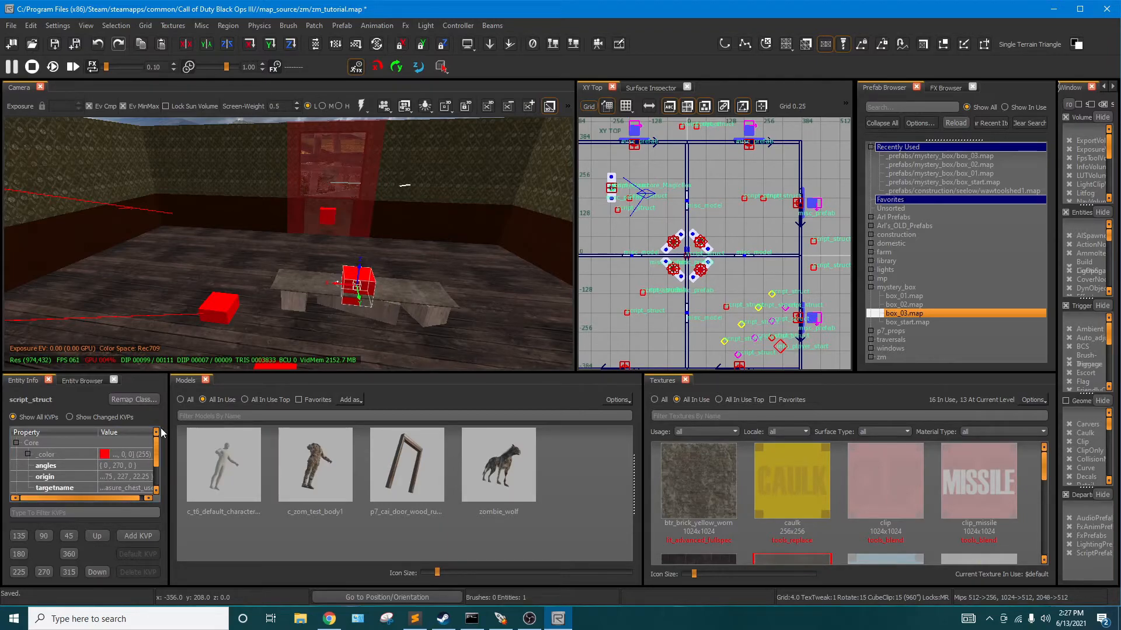
scroll(105, 464, down, 2)
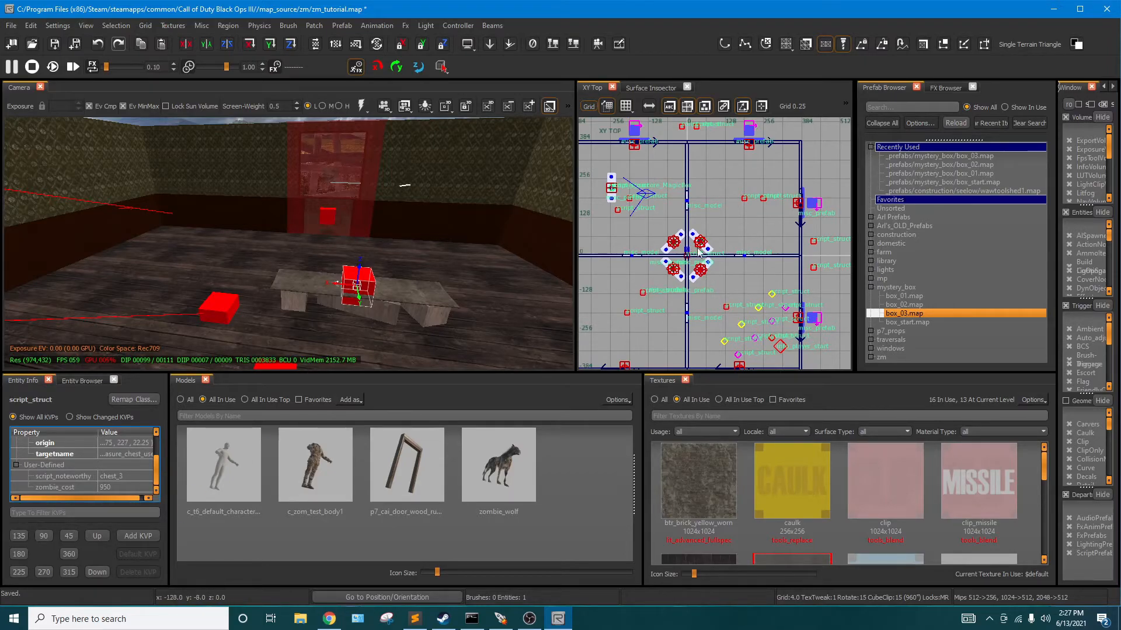
scroll(689, 279, up, 4)
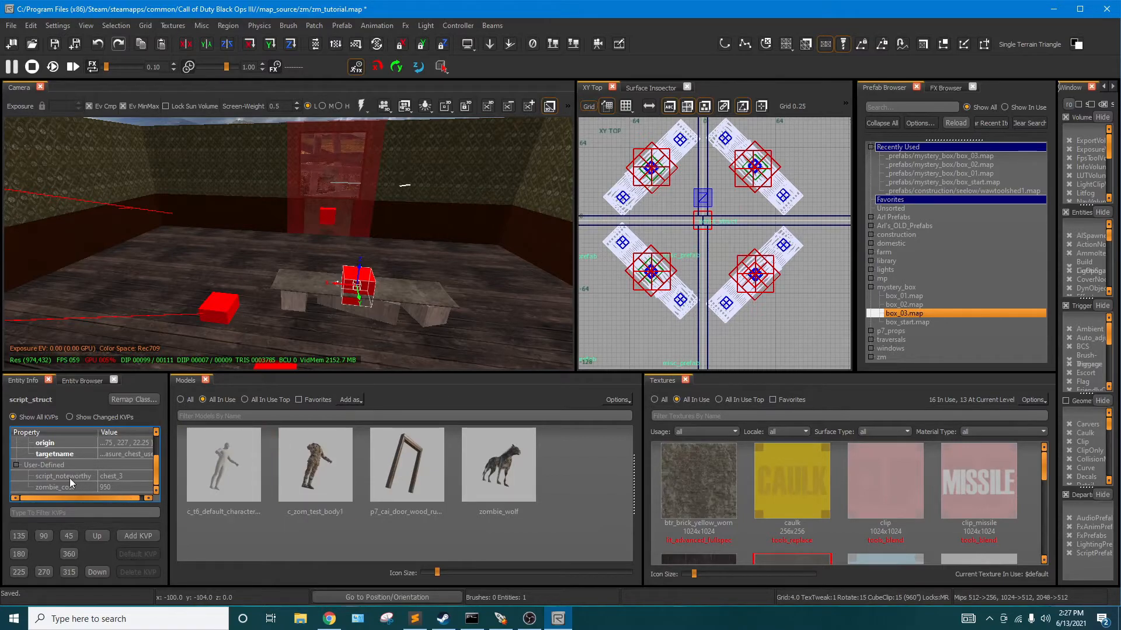
click(127, 478)
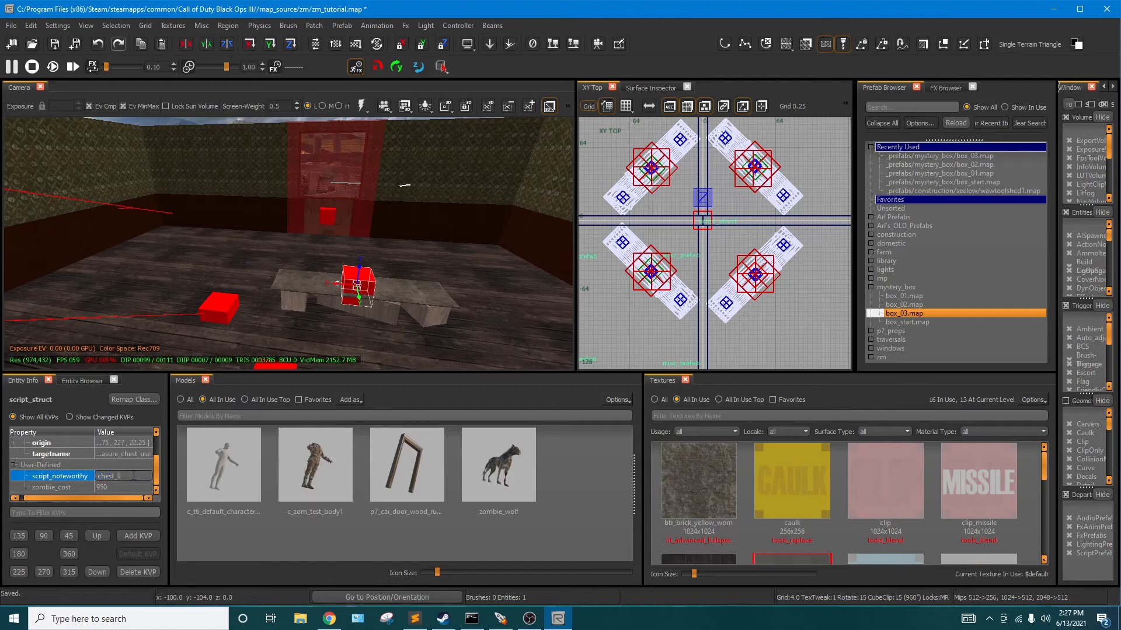
text(4)
key(Return)
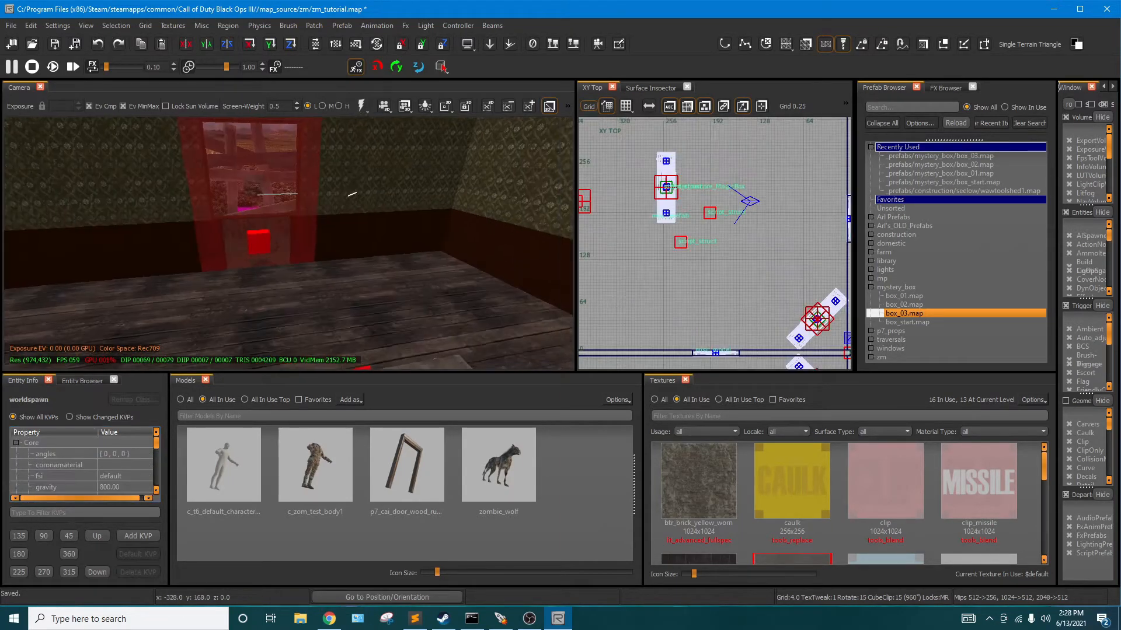
Hide the stamped box's platform prefab from view and check the zbarrier_zmcore_MagicBox entity beneath it
right_drag(327, 269, 342, 246)
shift+click(298, 233)
key(Escape)
shift+click(341, 235)
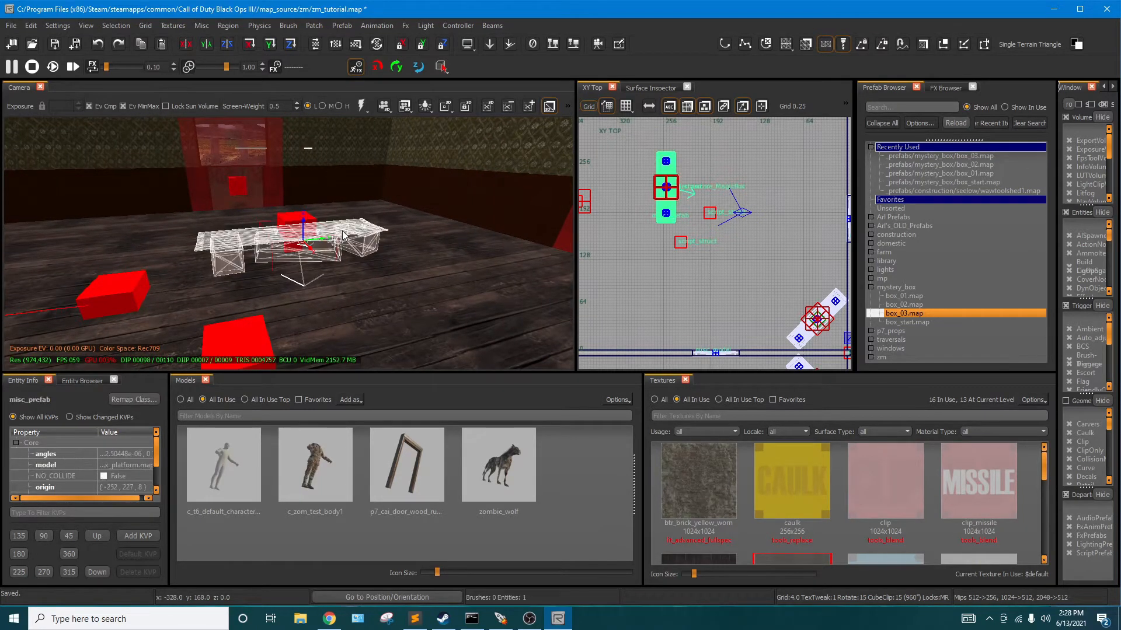
key(Delete)
shift+click(297, 232)
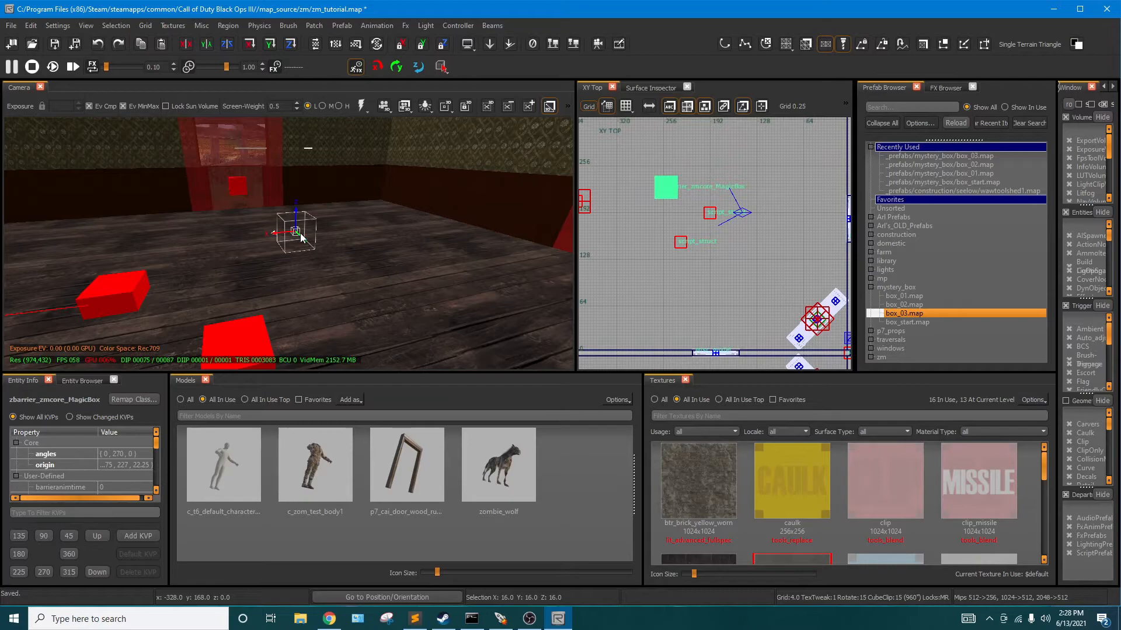
key(Escape)
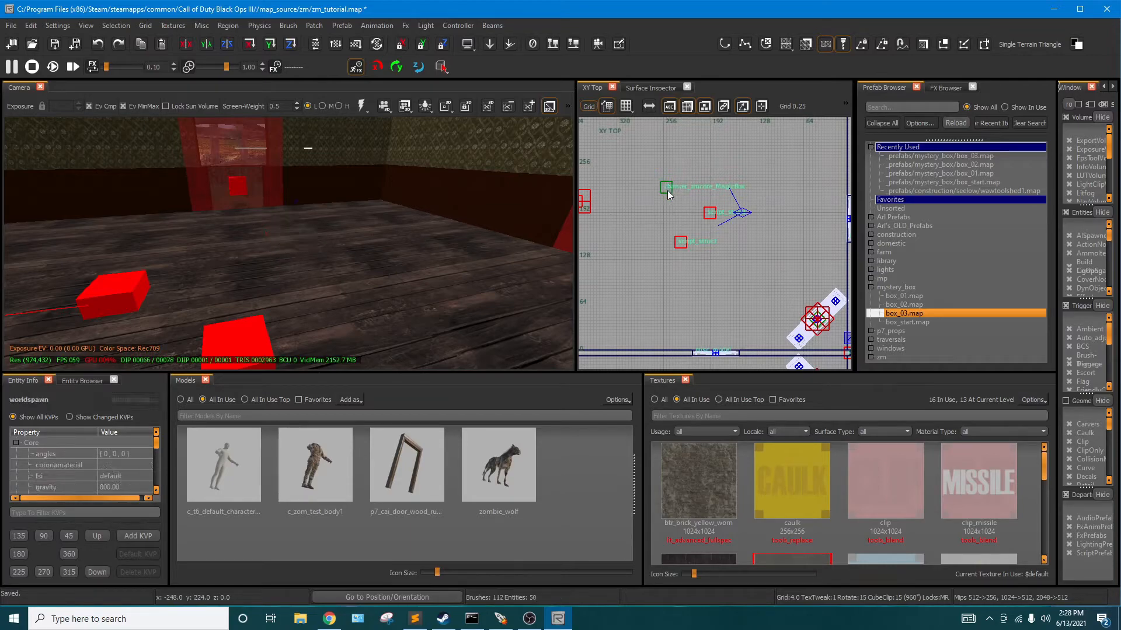
Set the script_noteworthy value of the stamped box's zbarrier_zmcore_MagicBox to chest_4_zbarrier
shift+click(296, 237)
scroll(666, 190, up, 6)
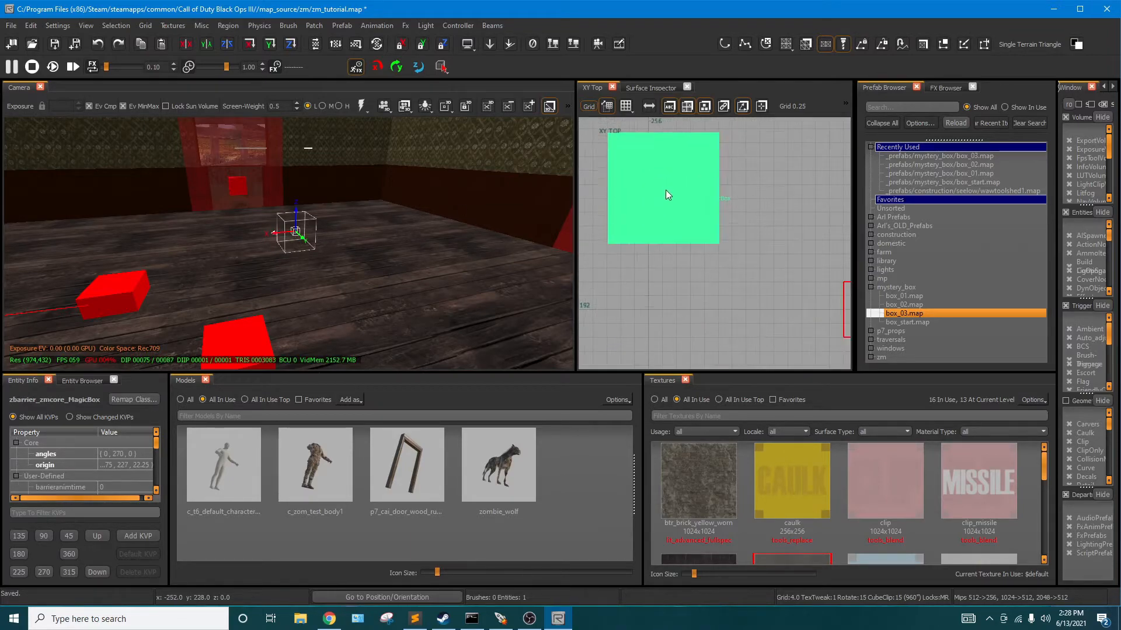
scroll(124, 458, down, 1)
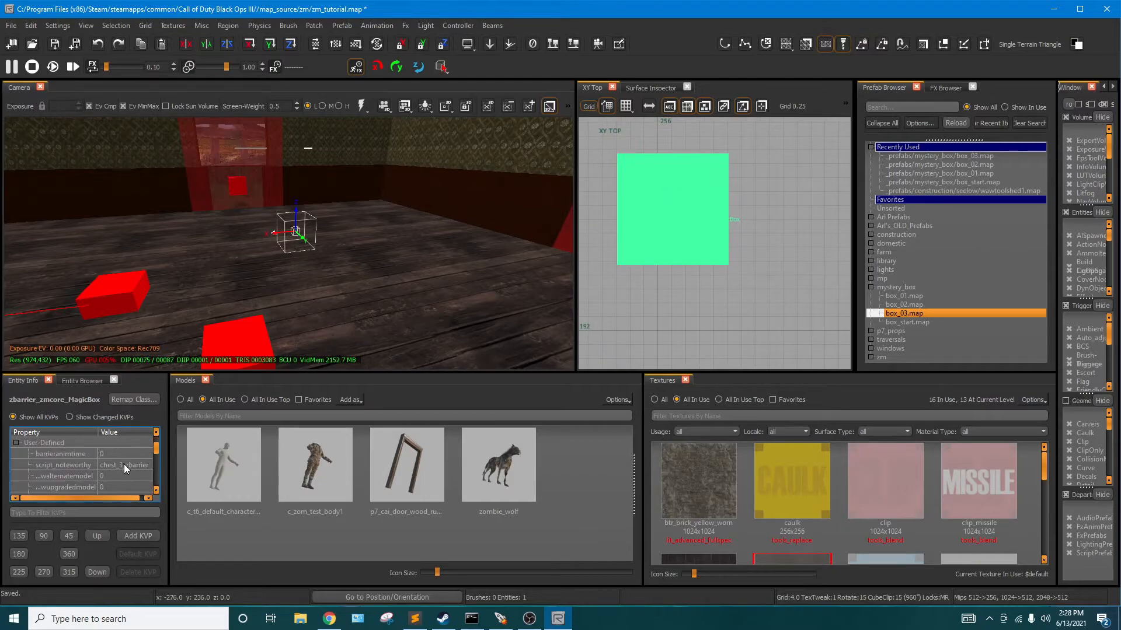
click(122, 465)
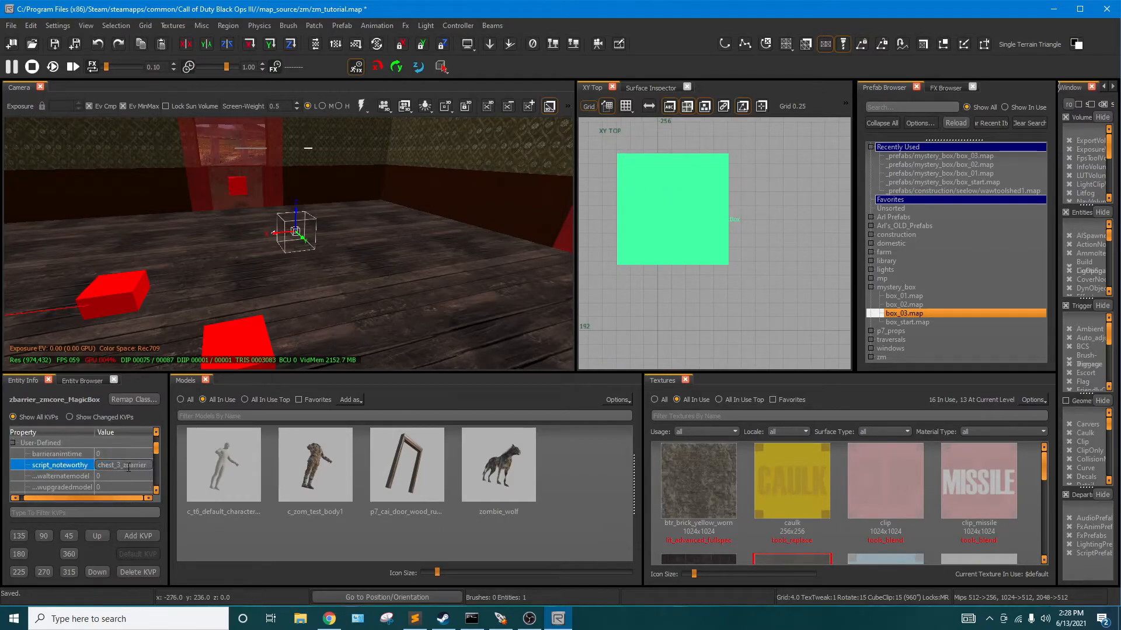
key(BackSpace)
text(4)
key(Escape)
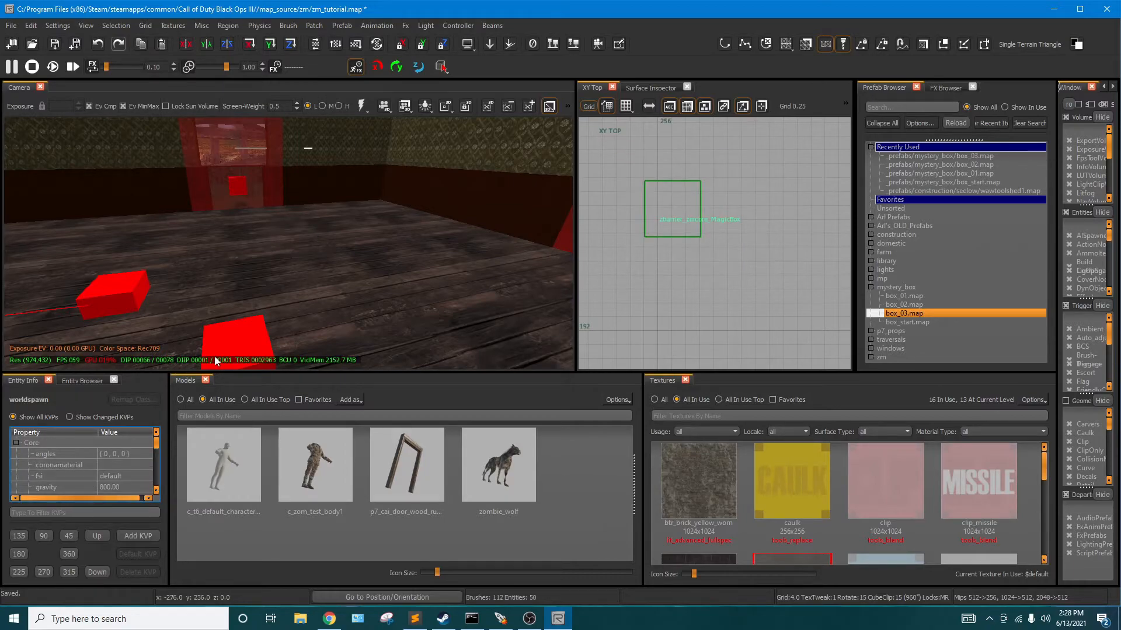
Unhide the platform, select all parts of the stamped mystery box and move them toward the room's southwest corner
key(shift+h)
shift+click(305, 233)
shift+click(319, 238)
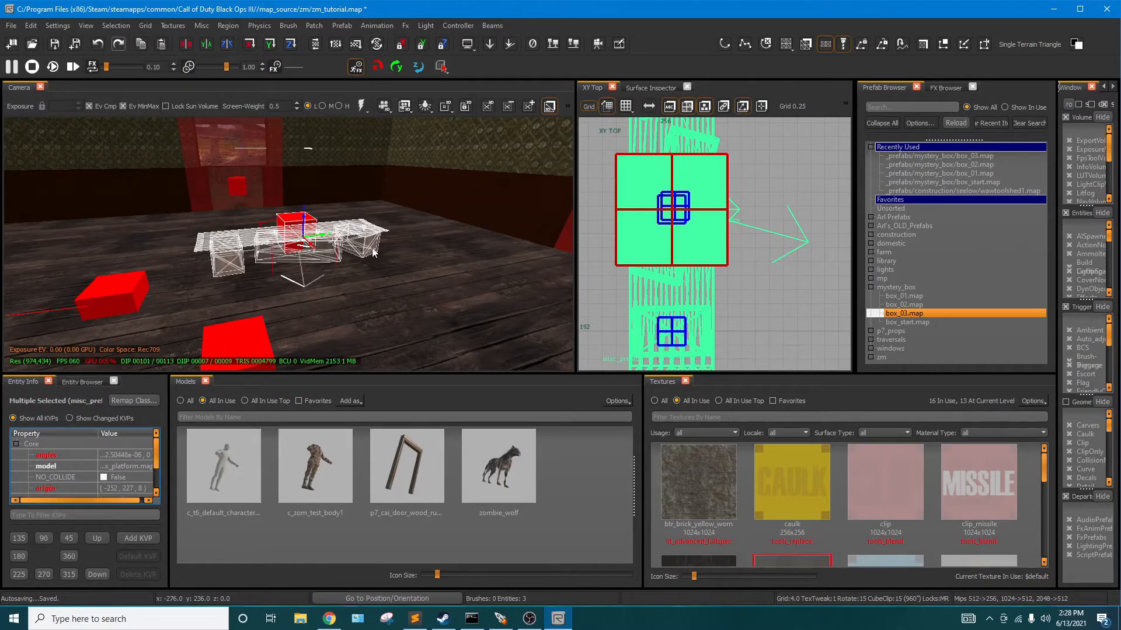
right_drag(372, 248, 357, 224)
scroll(717, 233, down, 9)
scroll(706, 263, down, 5)
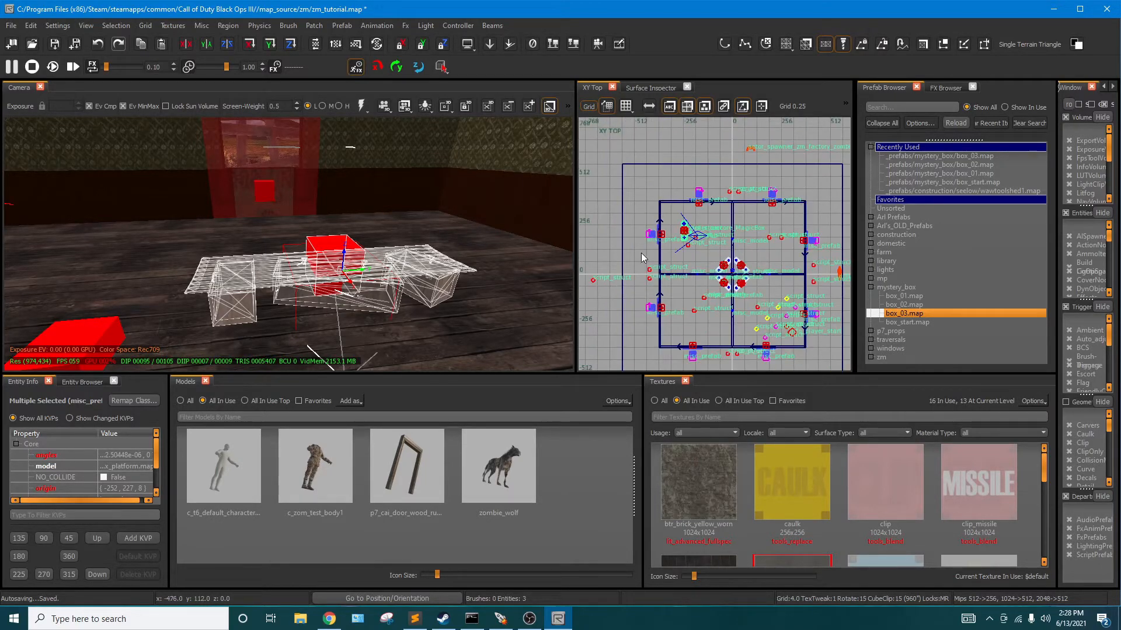
scroll(700, 234, up, 5)
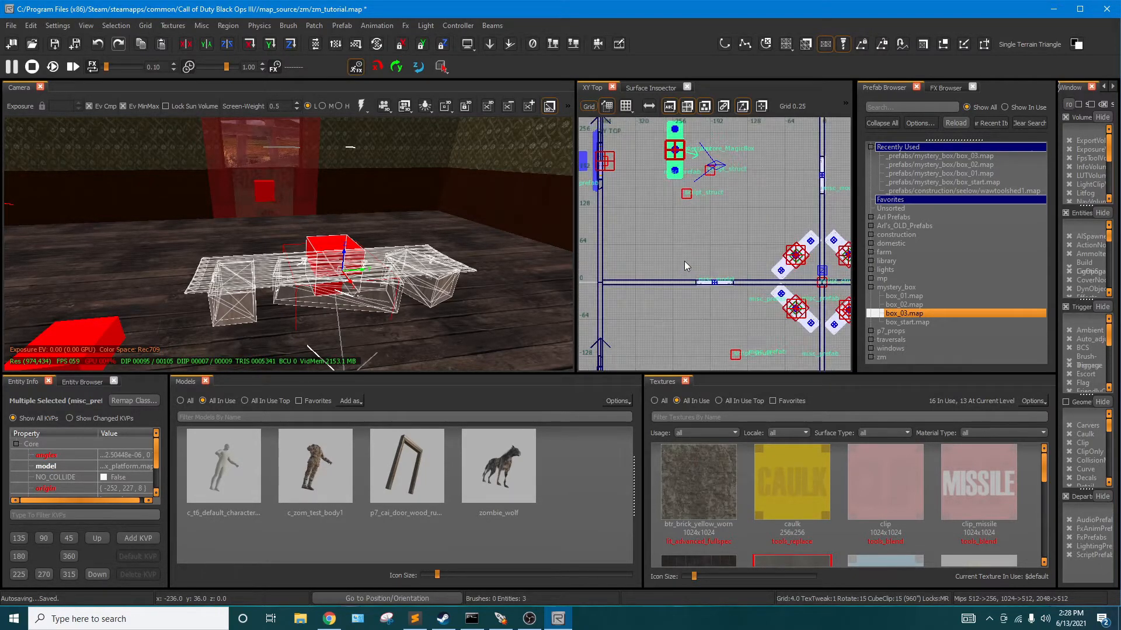
right_drag(701, 195, 706, 224)
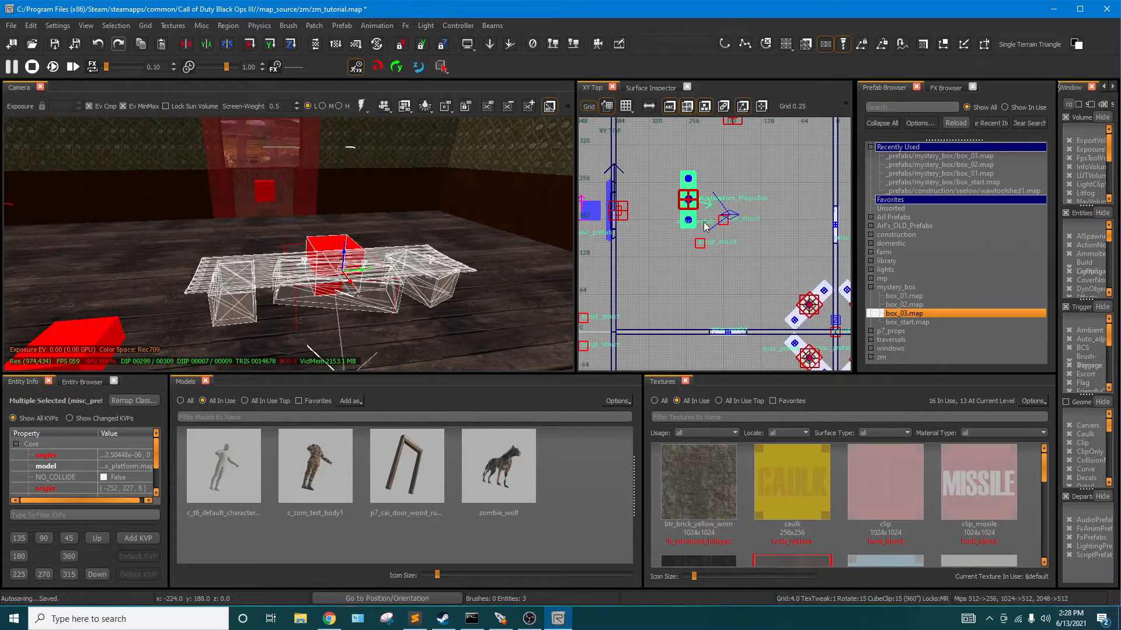
drag(705, 222, 663, 301)
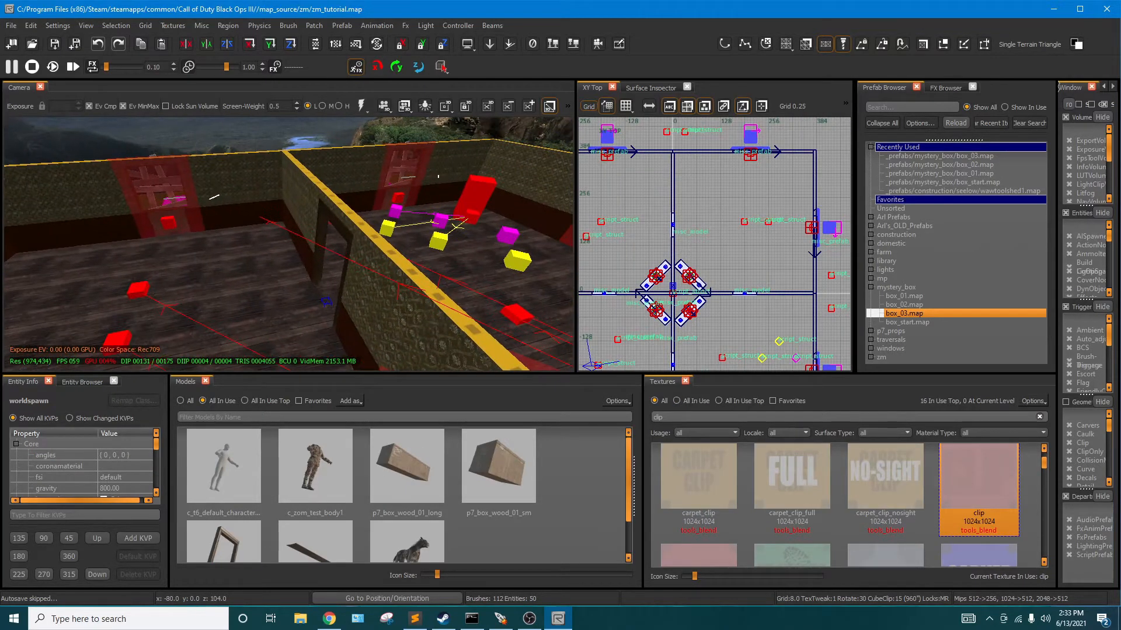
Open the zm_tutorial map in Radiant from the Black Ops III Mod Tools Launcher
mouse_move(288, 244)
right_down()
mouse_move(350, 249)
mouse_move(275, 241)
right_up()
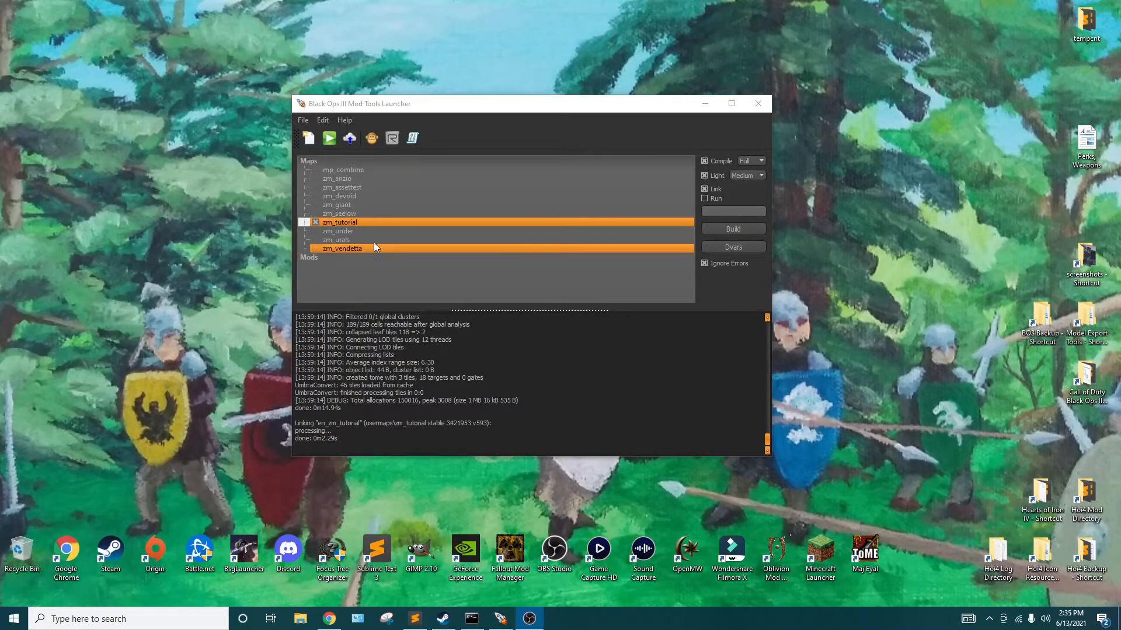
click(391, 145)
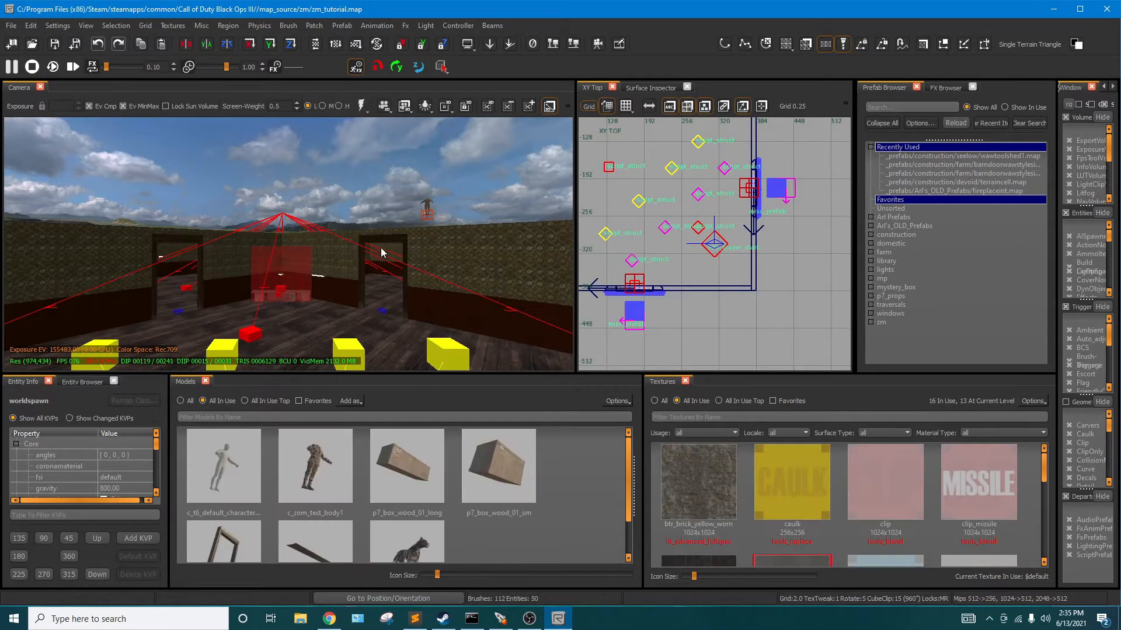
right_drag(381, 253, 373, 318)
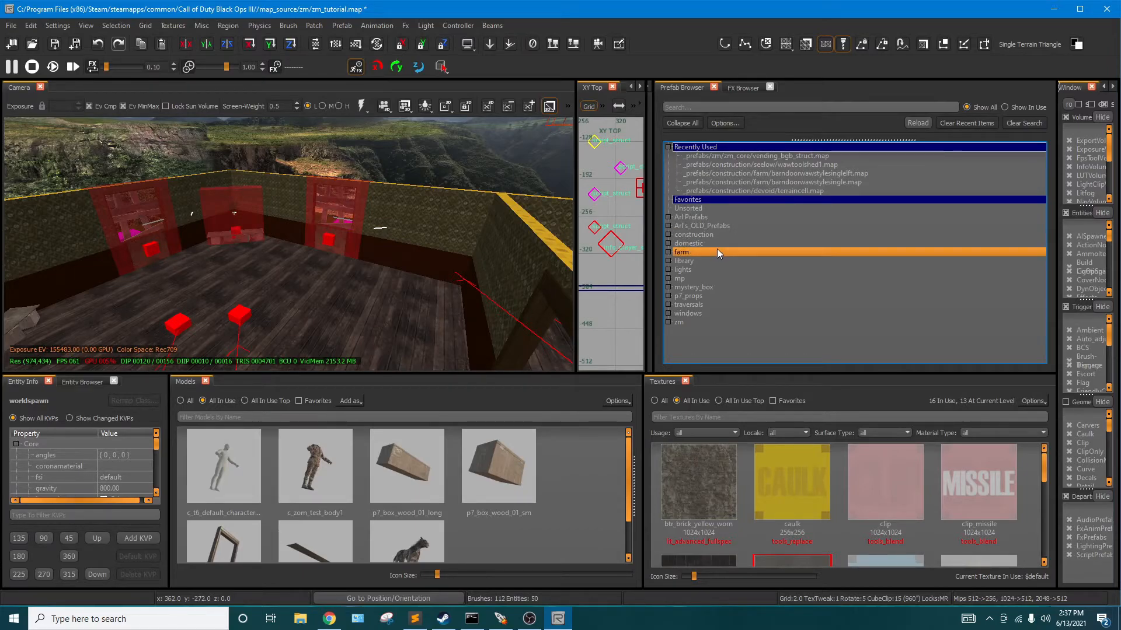
Expand the zm and zm_core prefab folders and locate the power switch and perk vending prefabs
click(668, 323)
scroll(760, 292, down, 5)
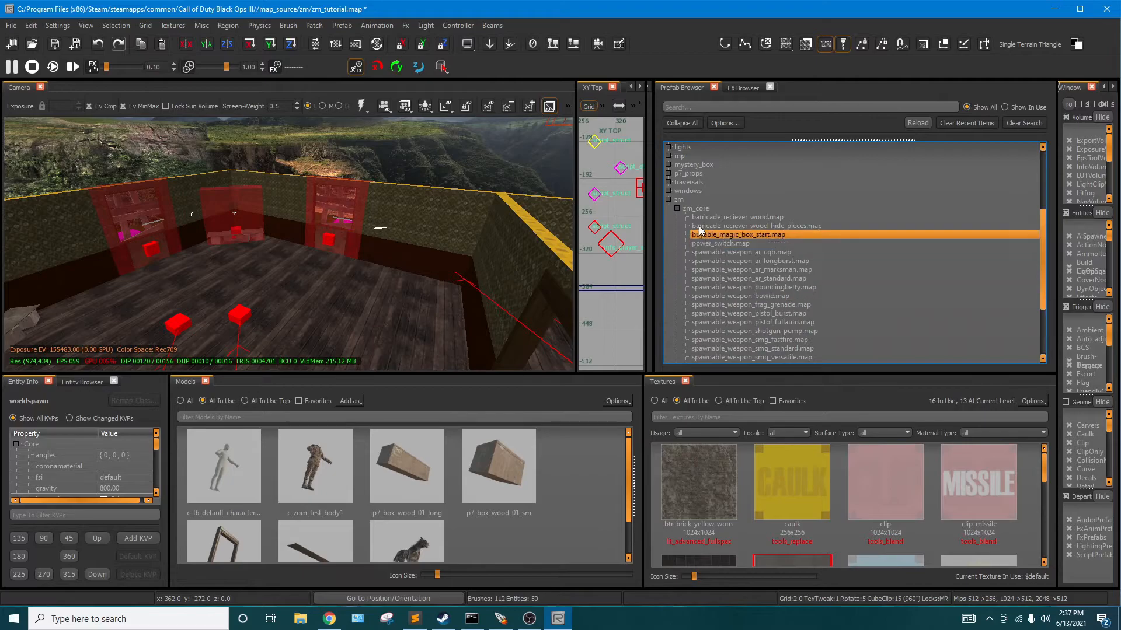
click(676, 208)
click(676, 331)
scroll(718, 286, down, 5)
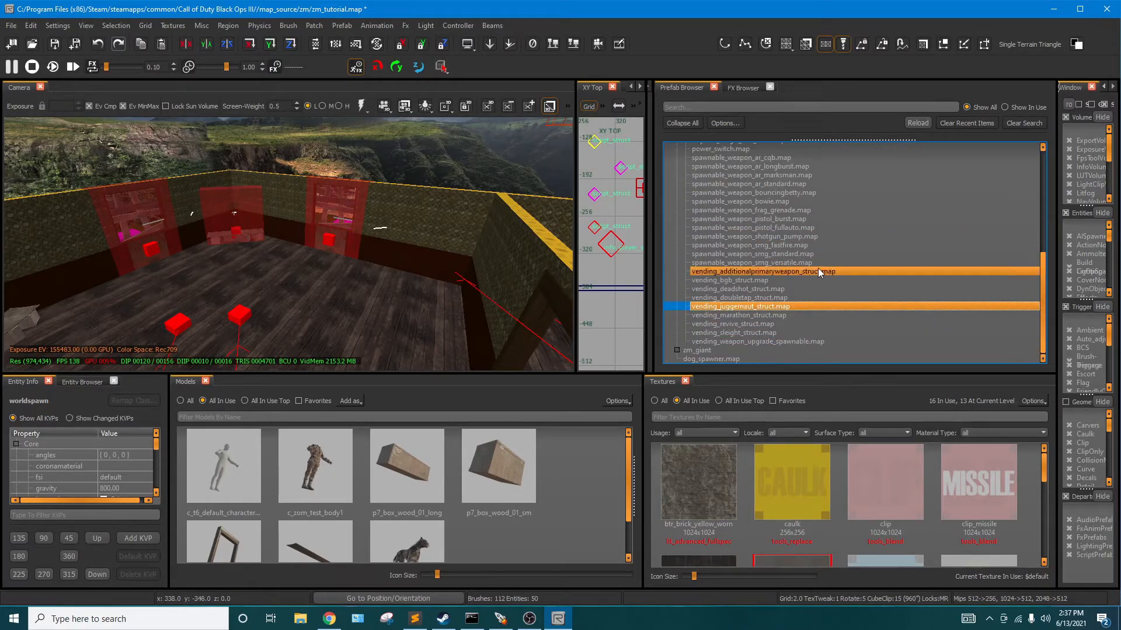
scroll(780, 275, up, 2)
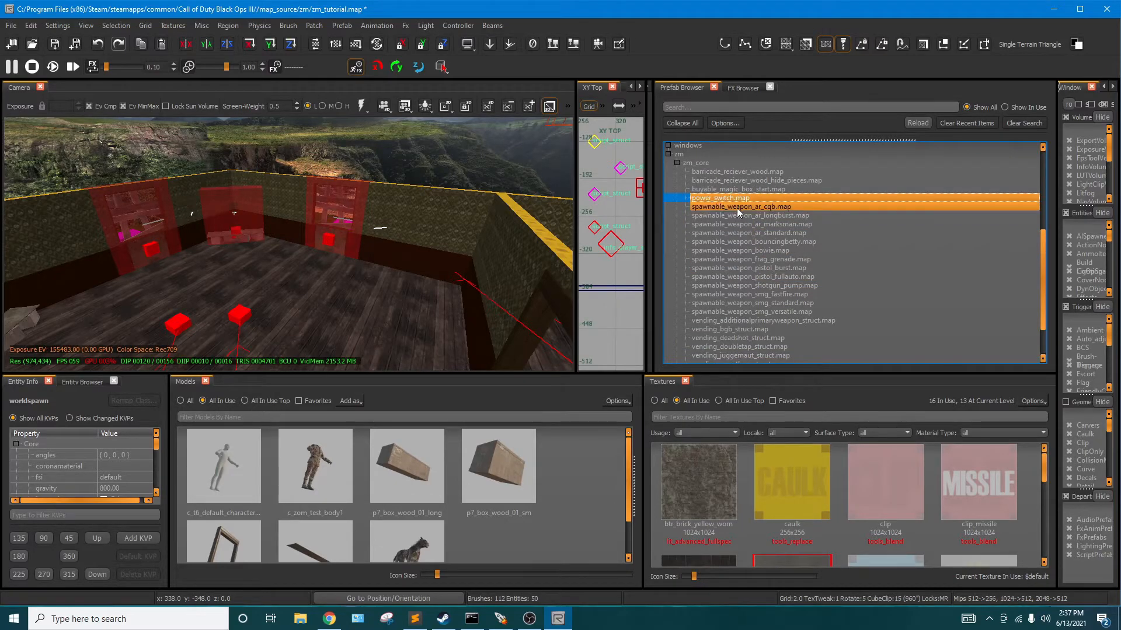
Place the power_switch.map prefab on the wooden floor near the corner of the room
right_drag(279, 288, 327, 315)
scroll(387, 278, down, 5)
right_drag(387, 278, 394, 304)
scroll(430, 267, up, 3)
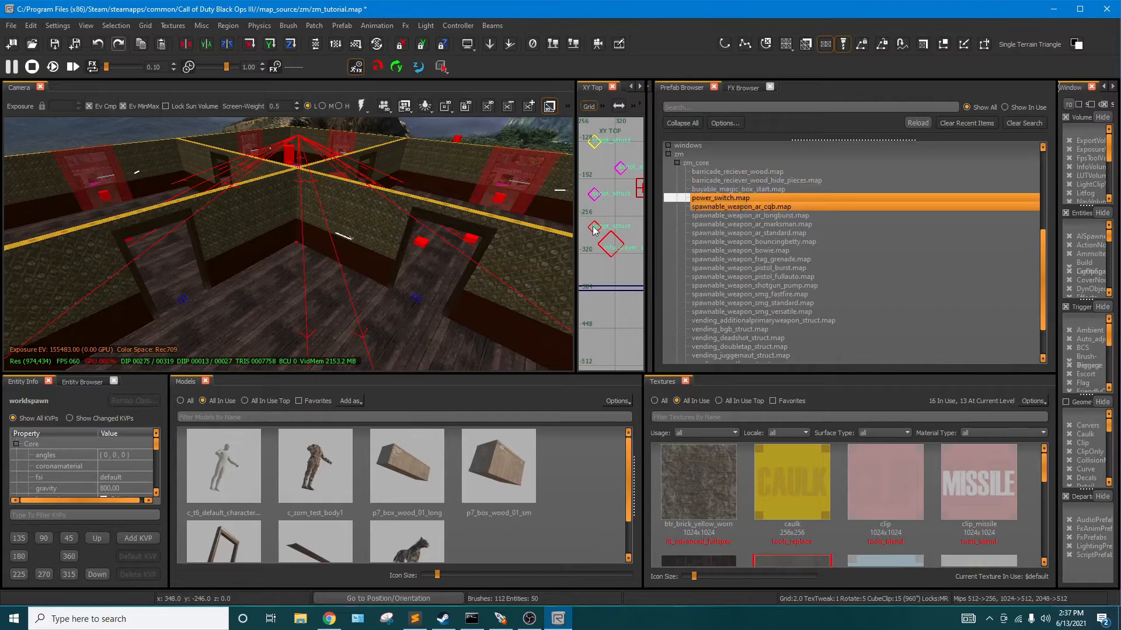
scroll(414, 254, up, 6)
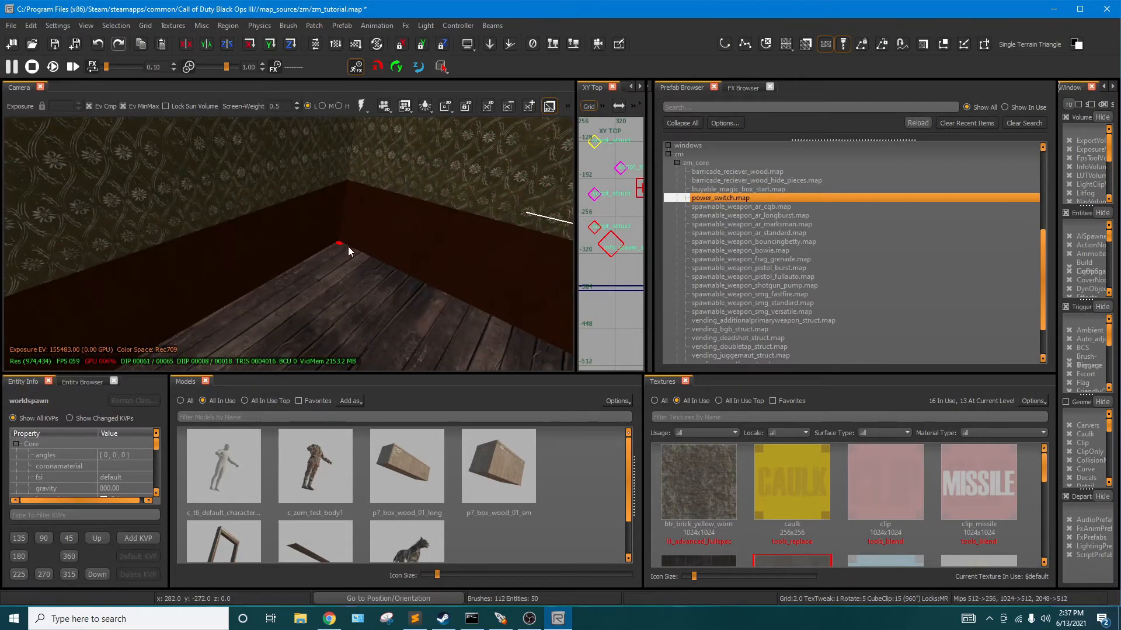
scroll(348, 246, down, 4)
click(716, 198)
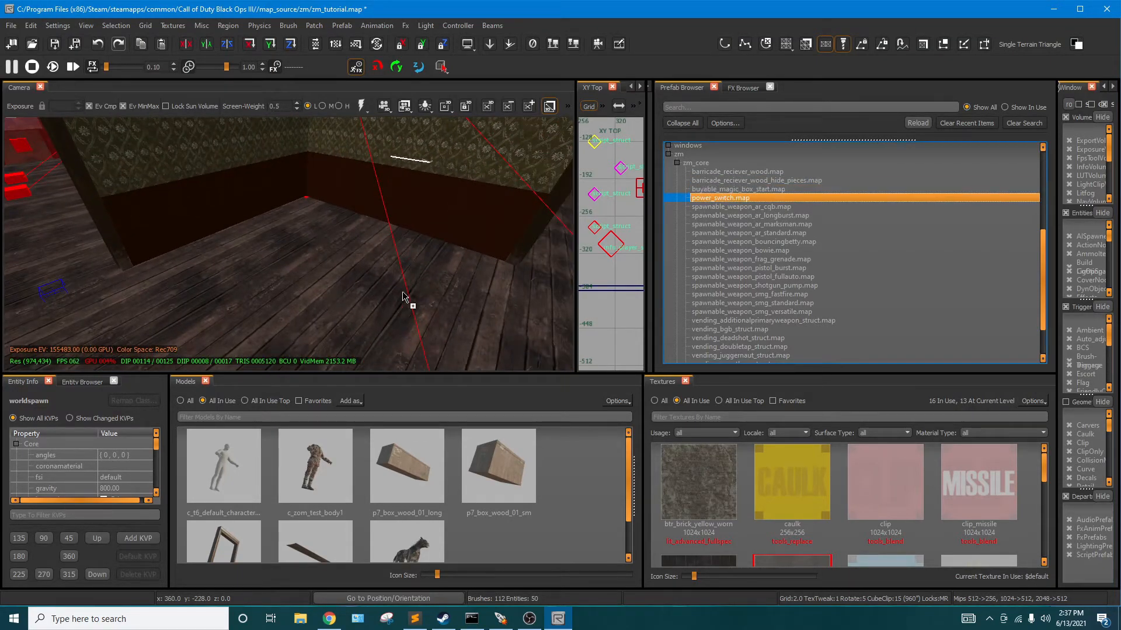
drag(414, 298, 359, 292)
scroll(373, 257, down, 3)
scroll(350, 274, up, 3)
mouse_move(372, 257)
right_down()
mouse_move(350, 275)
mouse_move(372, 253)
right_up()
scroll(373, 254, down, 3)
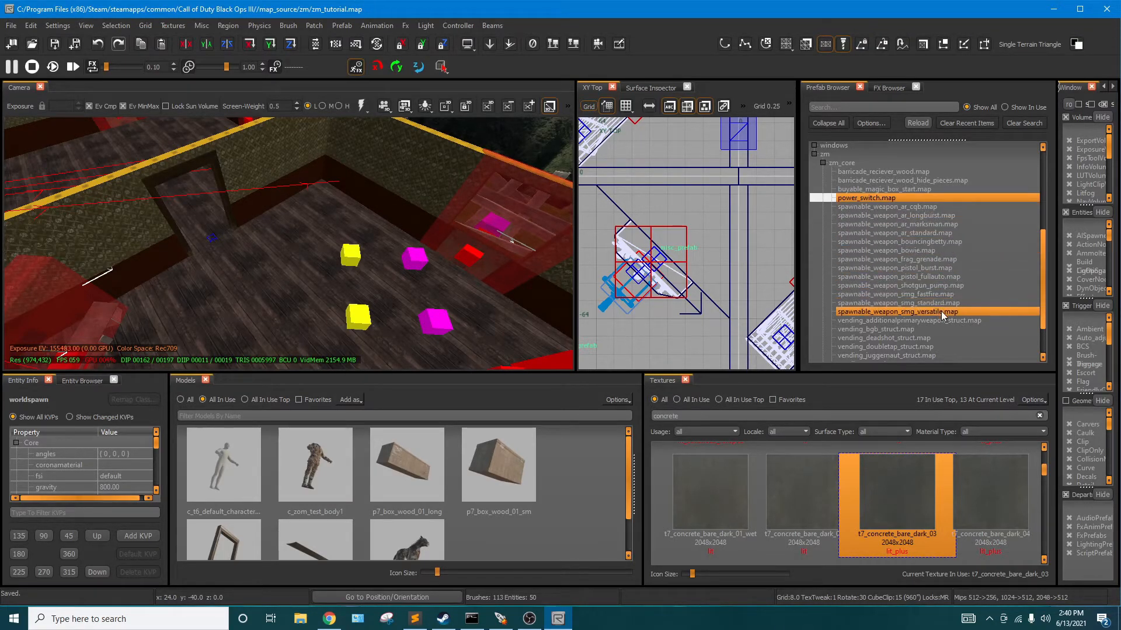
Place the vending_revive_struct.map perk machine on the room's floor beside the spawn structs and select it
scroll(916, 328, down, 2)
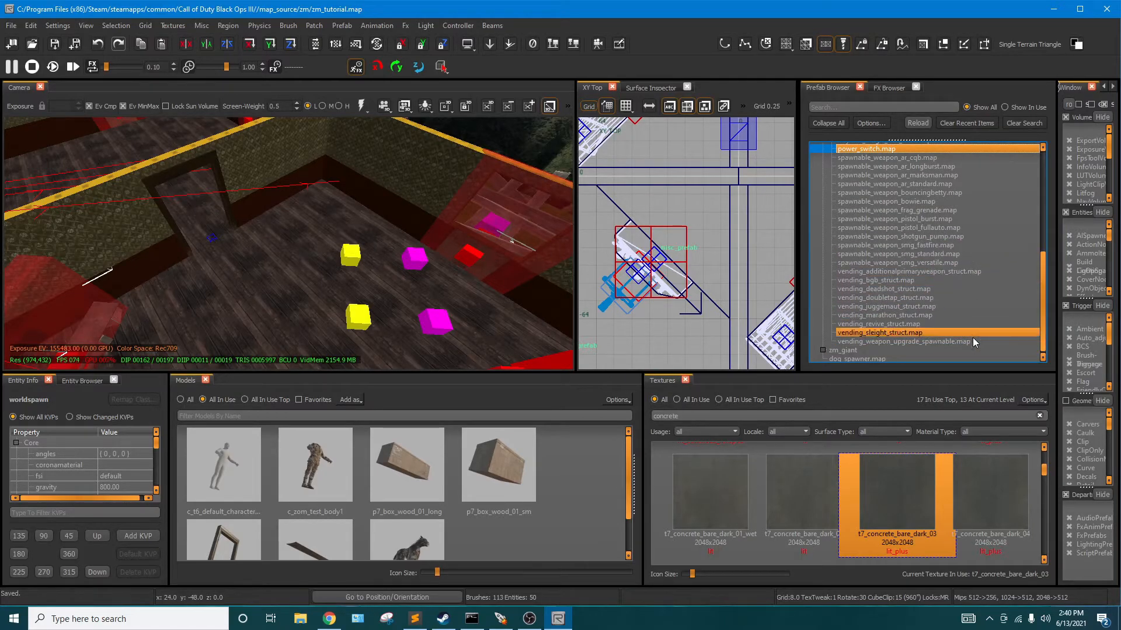
drag(878, 325, 571, 330)
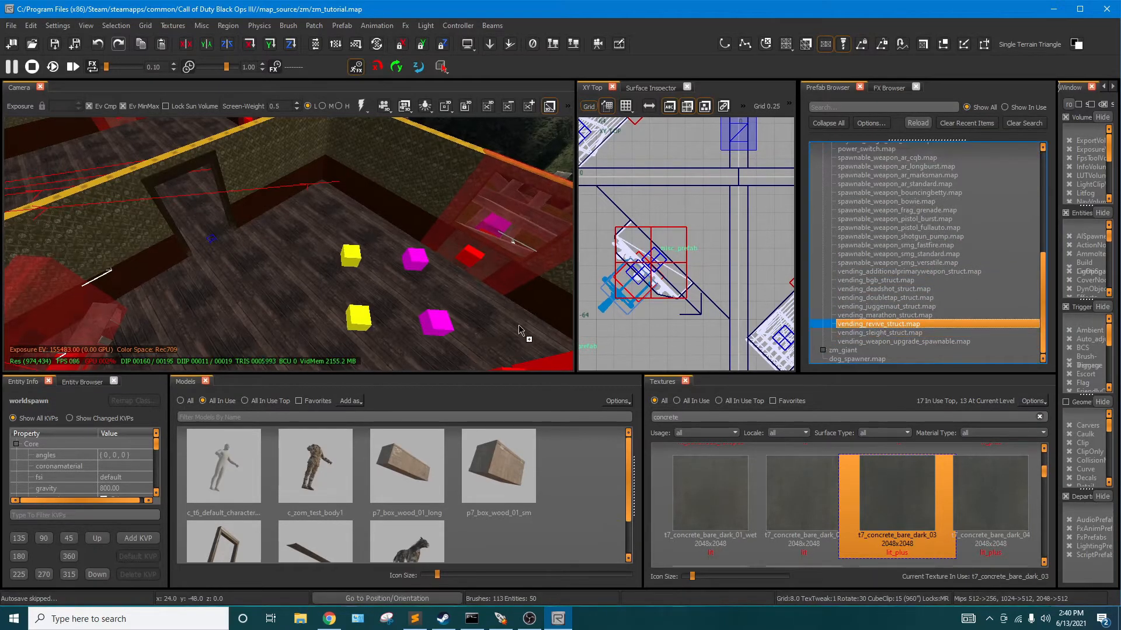
mouse_move(280, 269)
mouse_down()
mouse_move(268, 276)
mouse_move(298, 281)
mouse_up()
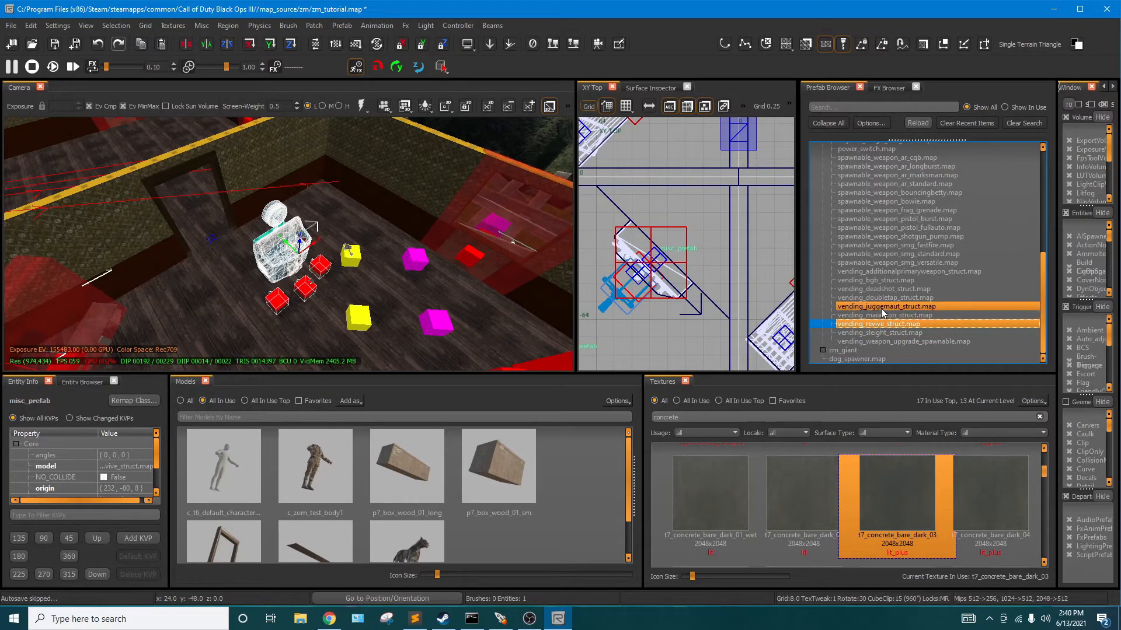
key(Escape)
mouse_move(295, 256)
right_down()
mouse_move(296, 269)
mouse_move(293, 251)
right_up()
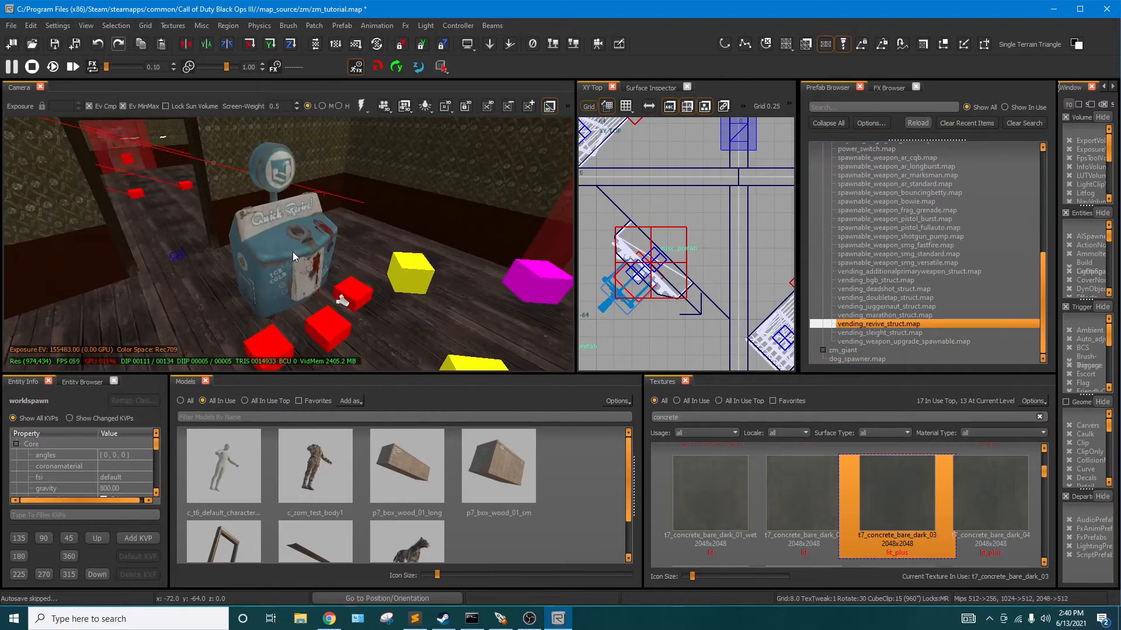
shift+click(292, 251)
scroll(601, 254, down, 10)
right_drag(730, 253, 654, 261)
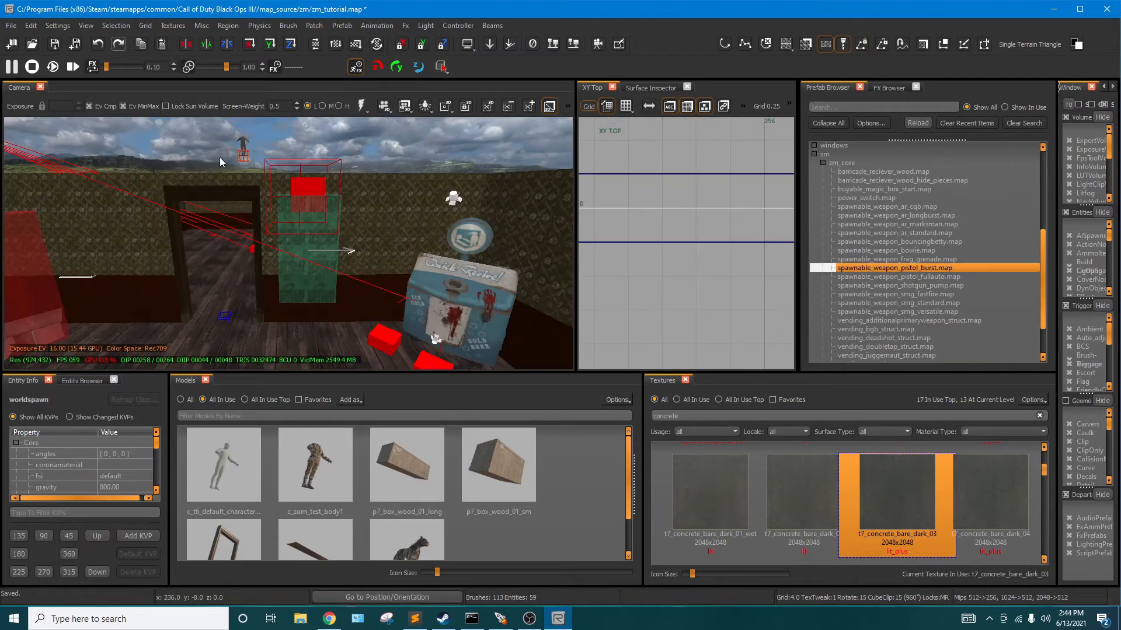
Select the spawnable_weapon_pistol_burst.map prefab near the Quick Revive machine and rotate it 180 degrees about the vertical axis
shift+click(338, 235)
shift+click(314, 224)
shift+click(313, 225)
right_drag(313, 224, 397, 248)
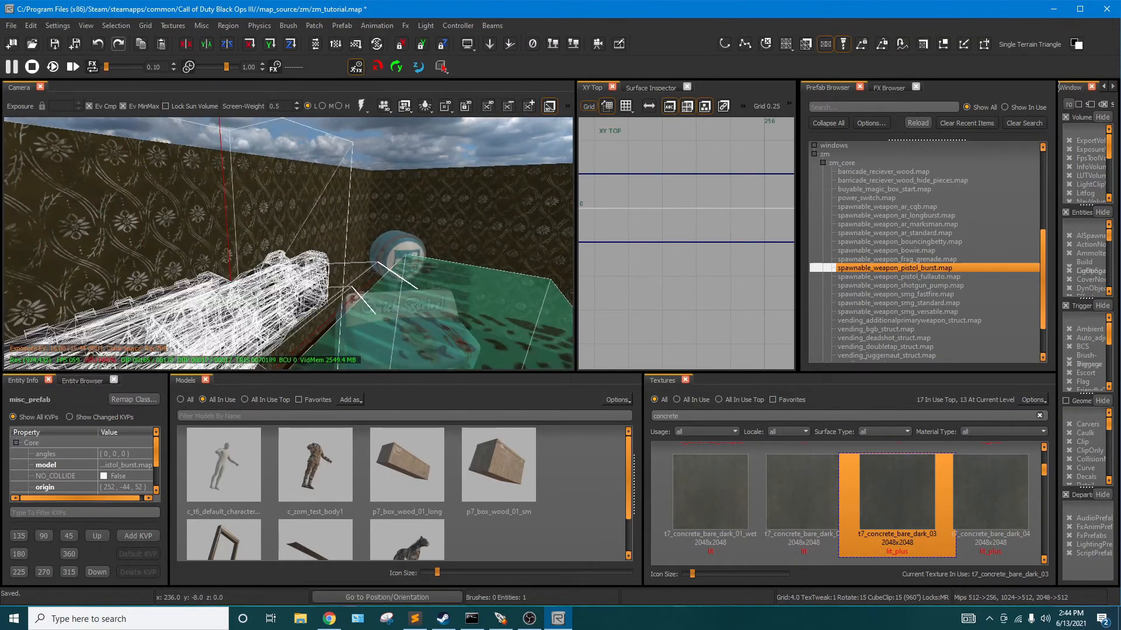
right_drag(326, 239, 292, 254)
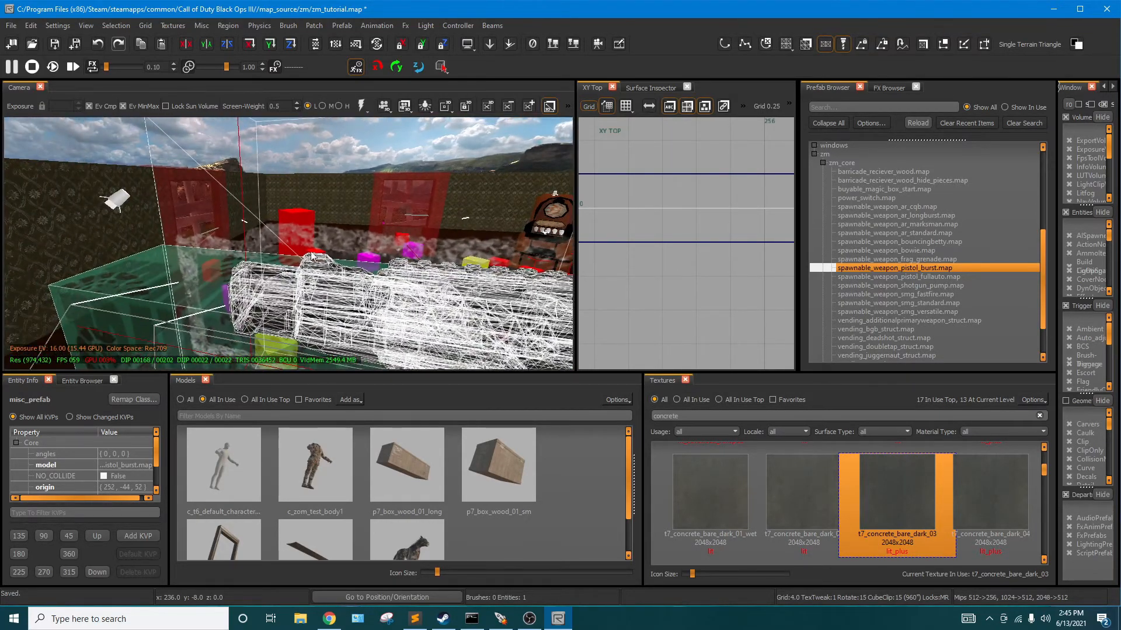
right_drag(242, 283, 309, 304)
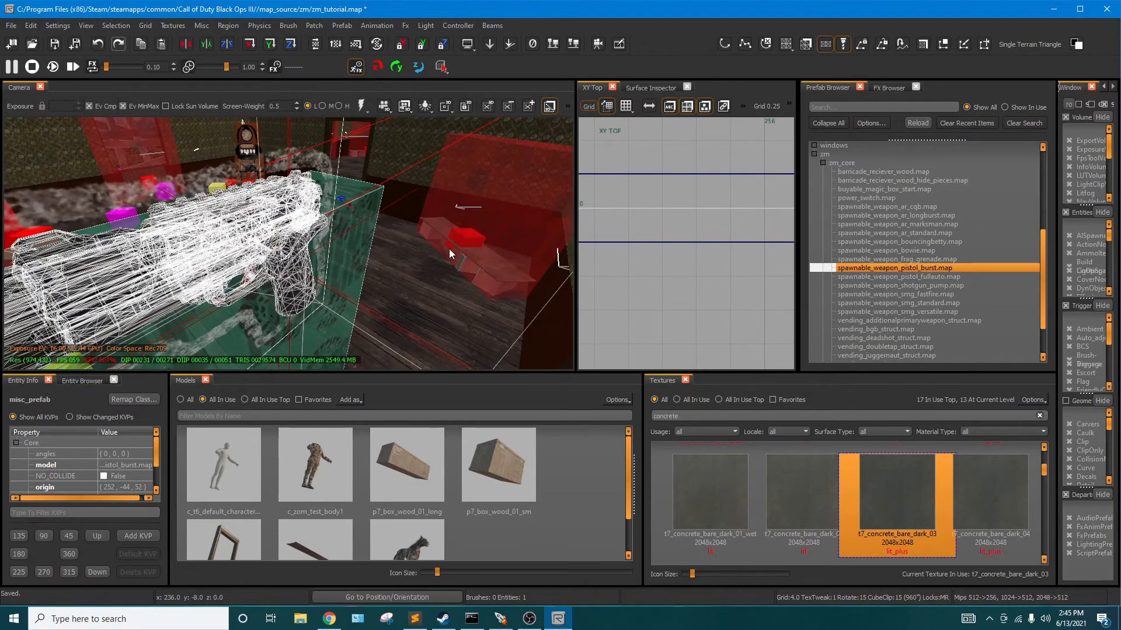
scroll(648, 216, down, 10)
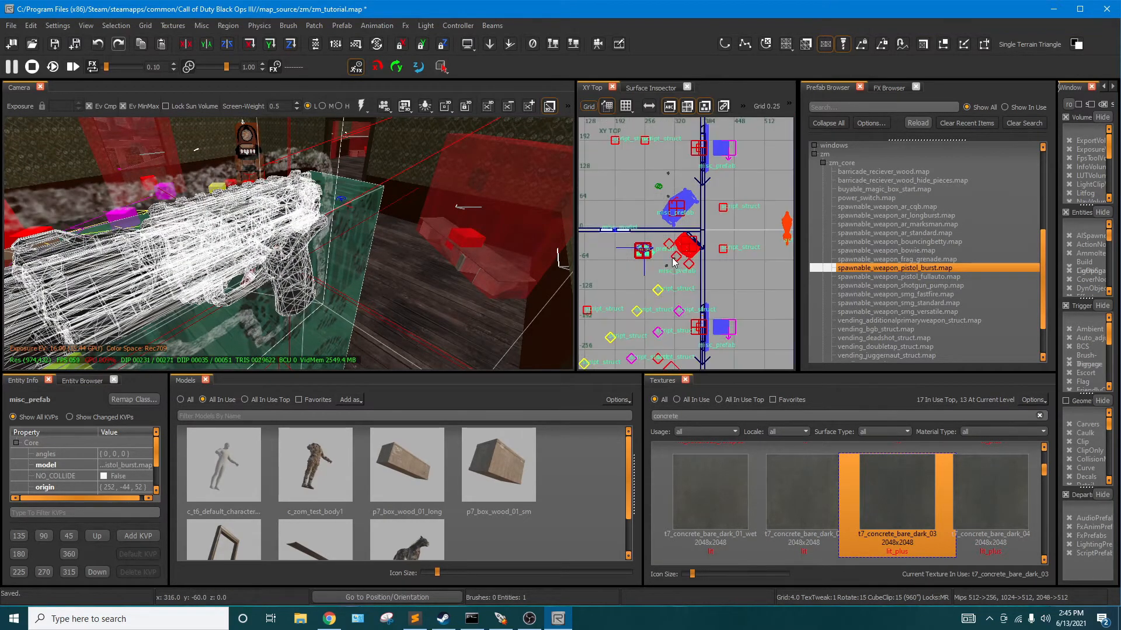
scroll(656, 254, up, 6)
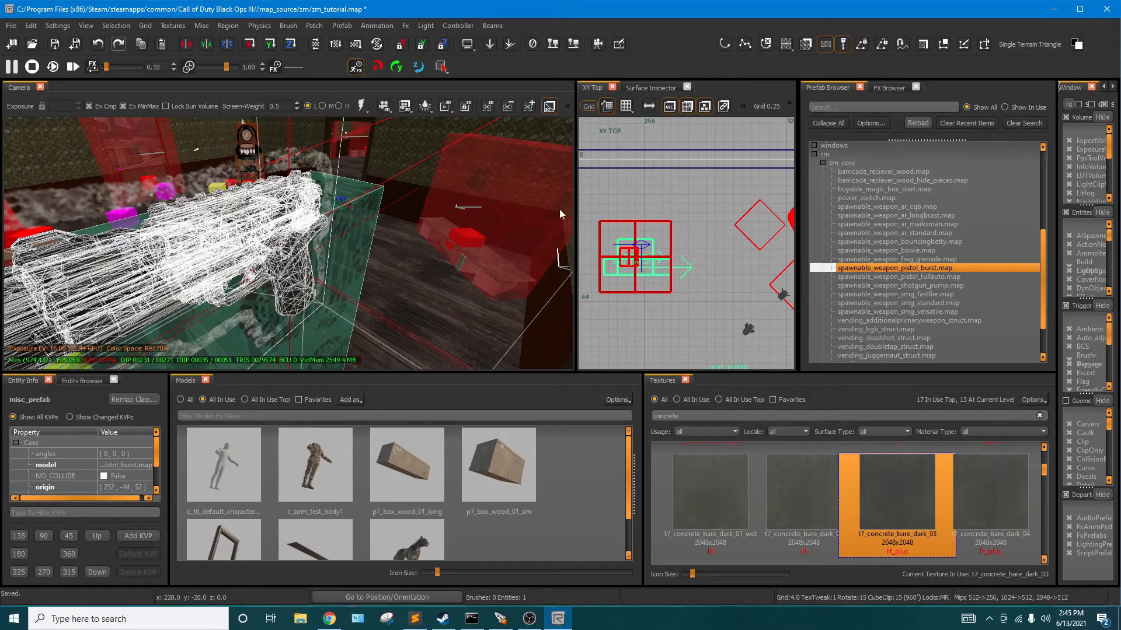
click(298, 48)
click(298, 48)
right_drag(555, 230, 351, 228)
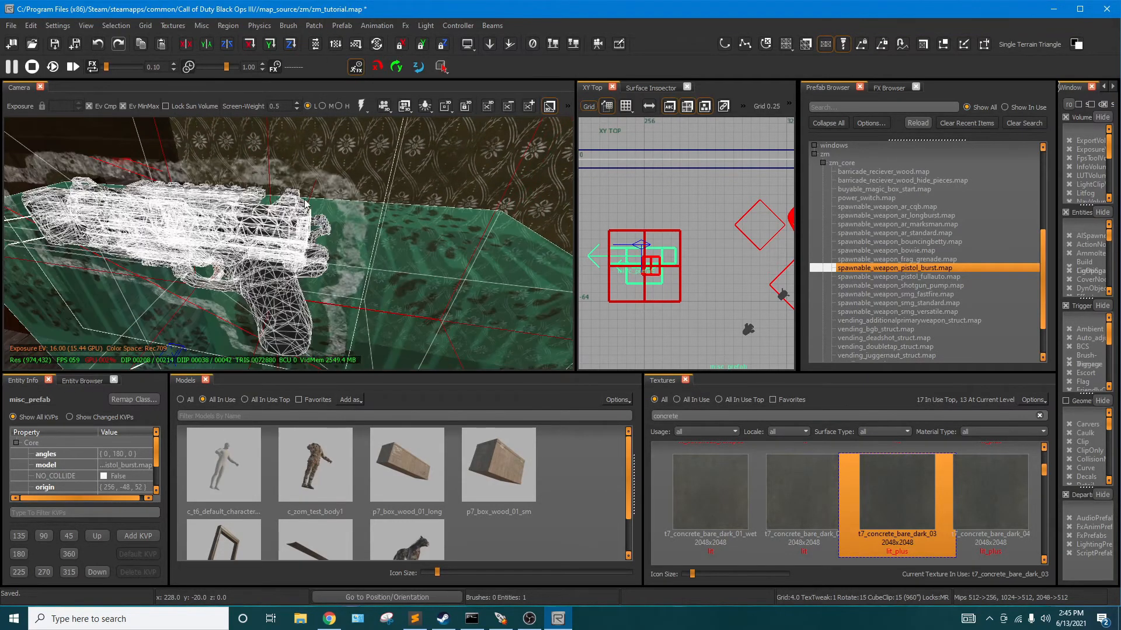
scroll(657, 295, up, 8)
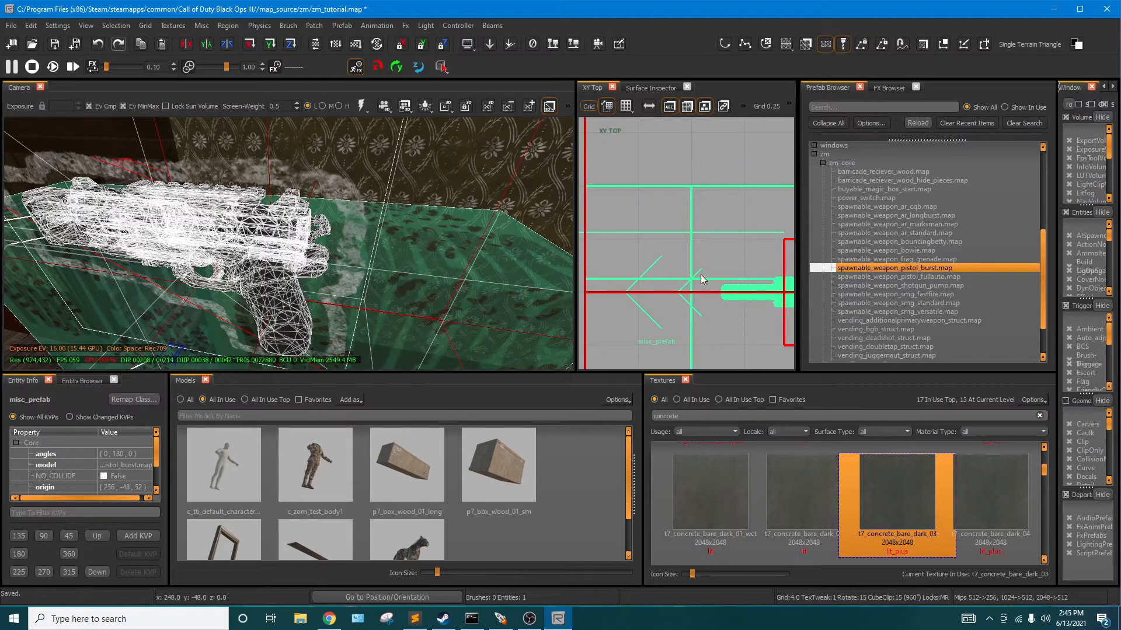
scroll(699, 274, down, 5)
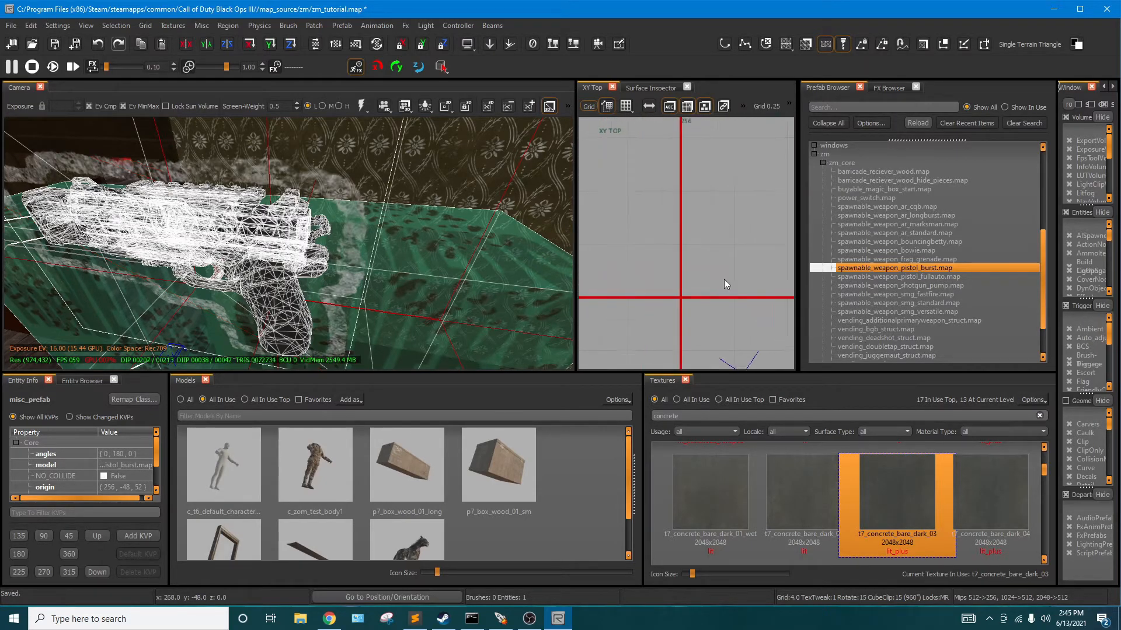
Move the spawnable_weapon_pistol_burst.map prefab against the patterned wall and fine-align it on the 0.25 grid
drag(629, 283, 660, 131)
right_drag(660, 131, 655, 218)
right_drag(418, 193, 394, 166)
mouse_move(421, 245)
right_down()
mouse_move(422, 211)
mouse_move(423, 257)
right_up()
scroll(660, 227, up, 5)
right_drag(697, 187, 660, 239)
scroll(688, 196, up, 2)
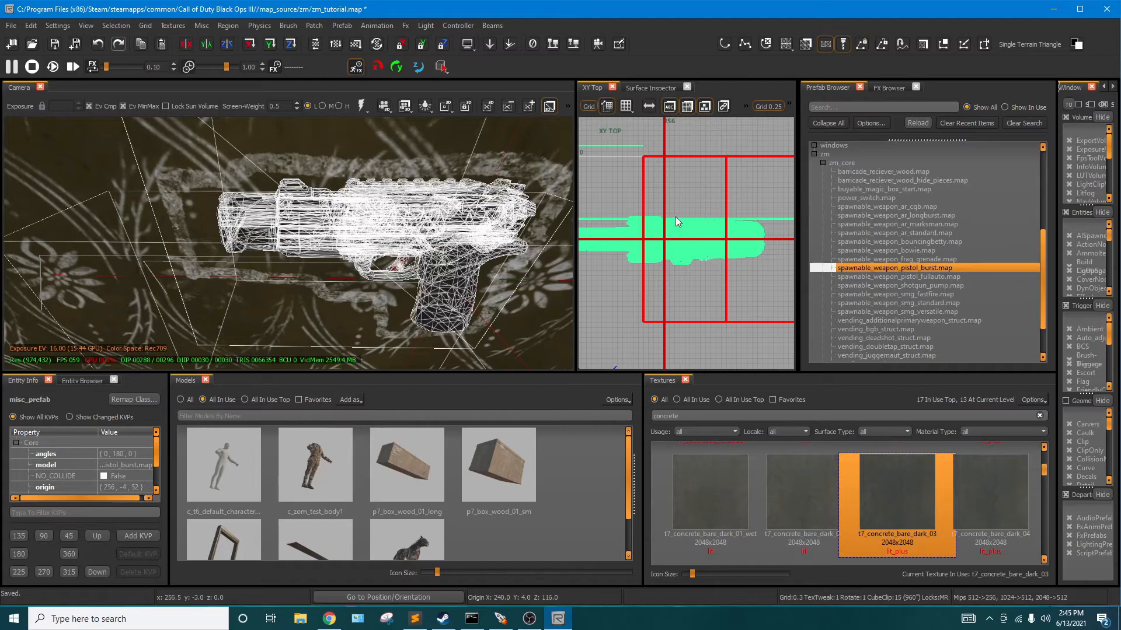
drag(676, 217, 677, 221)
scroll(404, 222, up, 1)
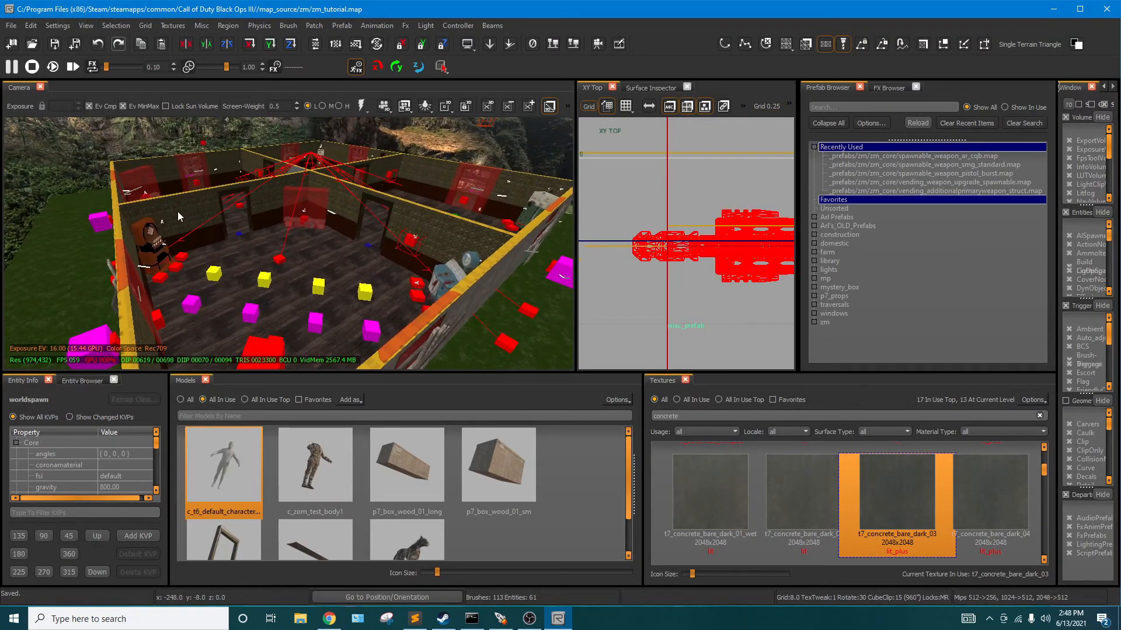
scroll(198, 232, up, 2)
scroll(211, 242, up, 4)
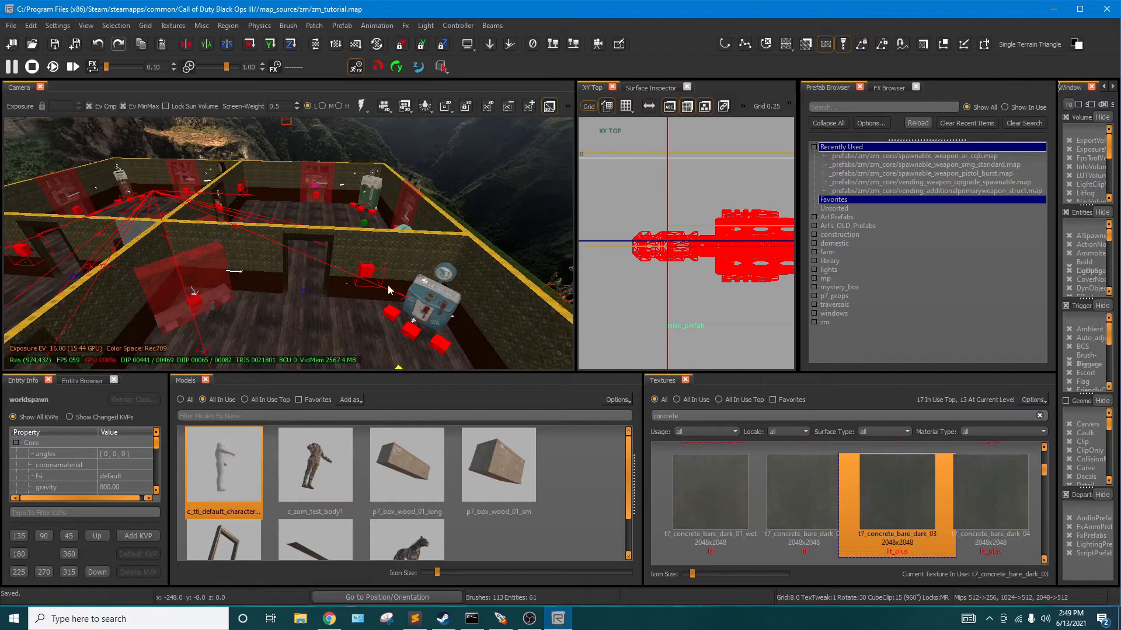
right_drag(327, 275, 292, 312)
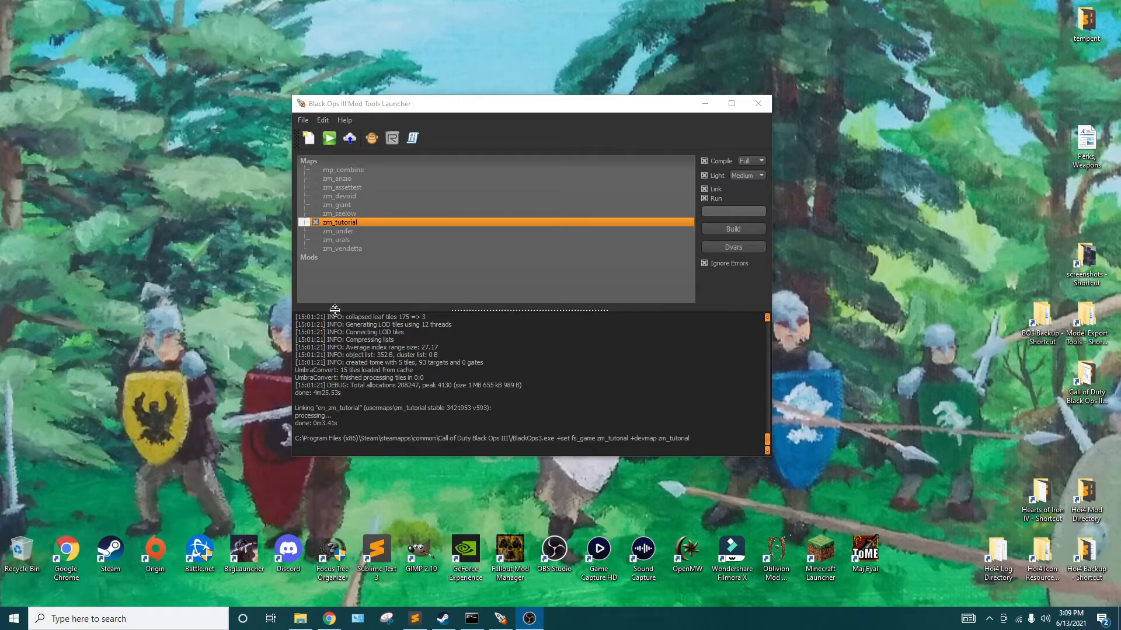
From Mod Tools Launcher, open the zm_tutorial map folder and its scripts\zm\zm_tutorial.gsc file in Sublime Text, and show the main() function
right_click(343, 226)
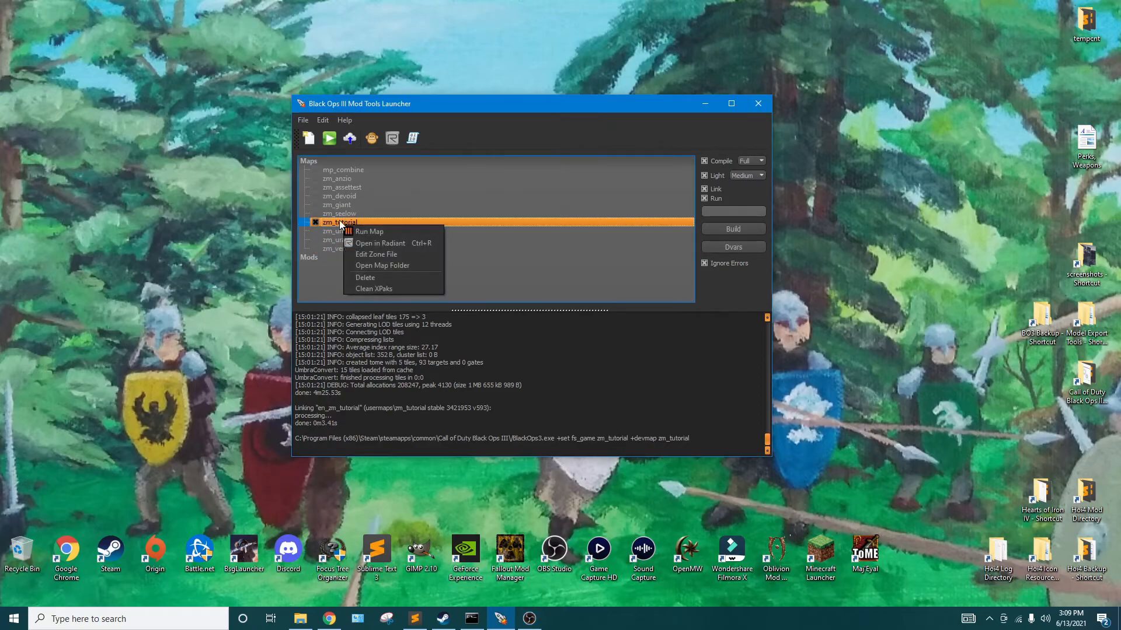
click(385, 266)
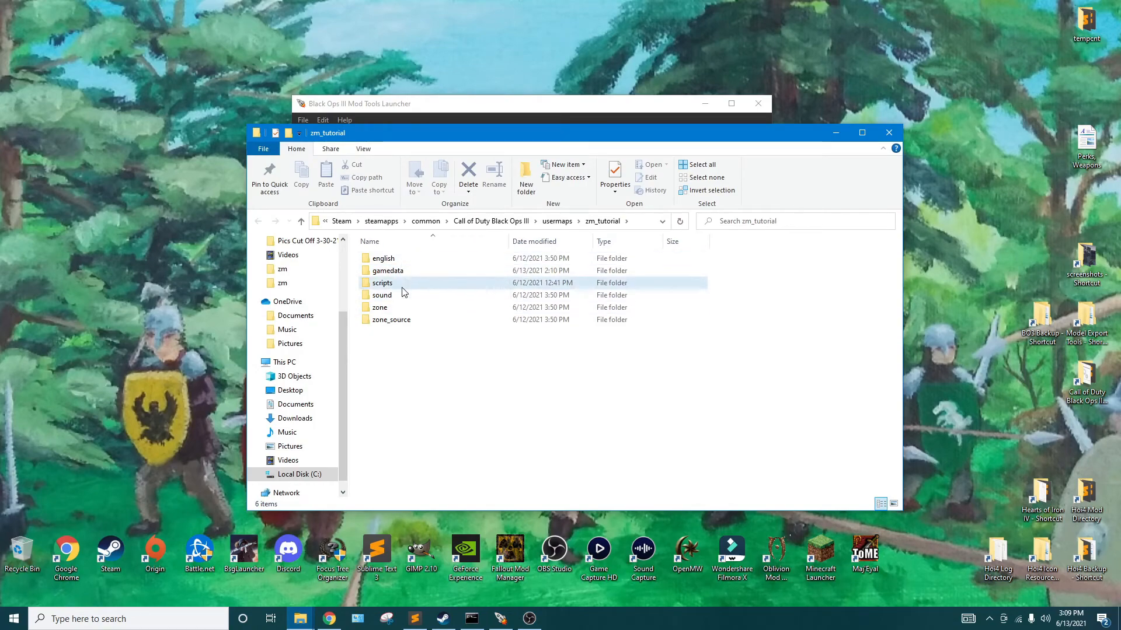
double_click(402, 286)
double_click(394, 262)
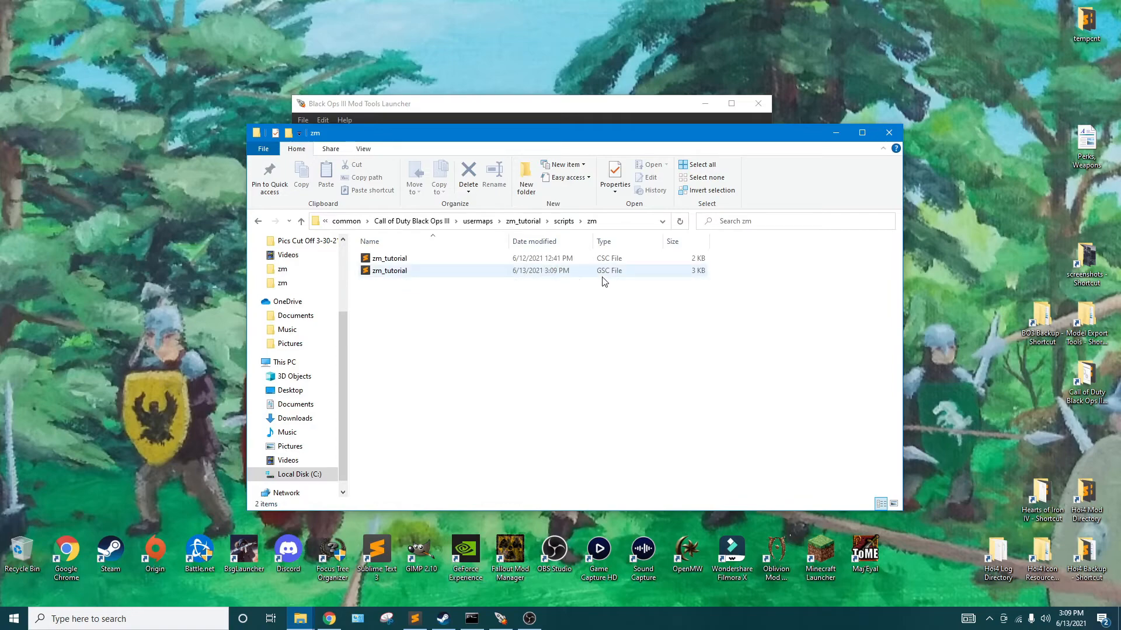
double_click(418, 272)
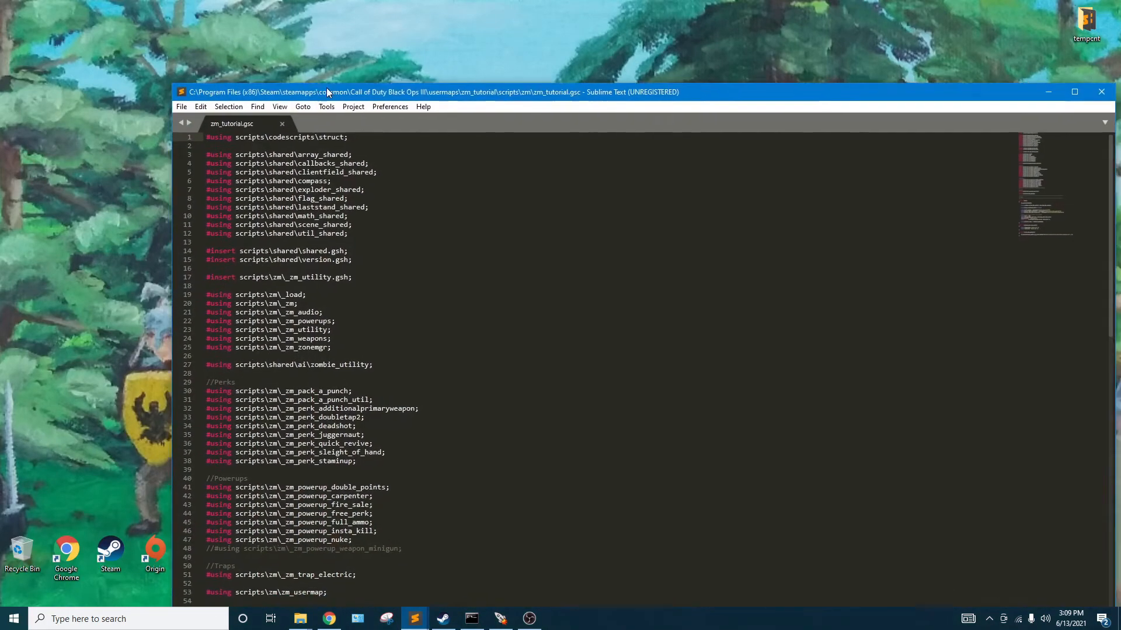
drag(327, 87, 190, 10)
scroll(252, 257, down, 12)
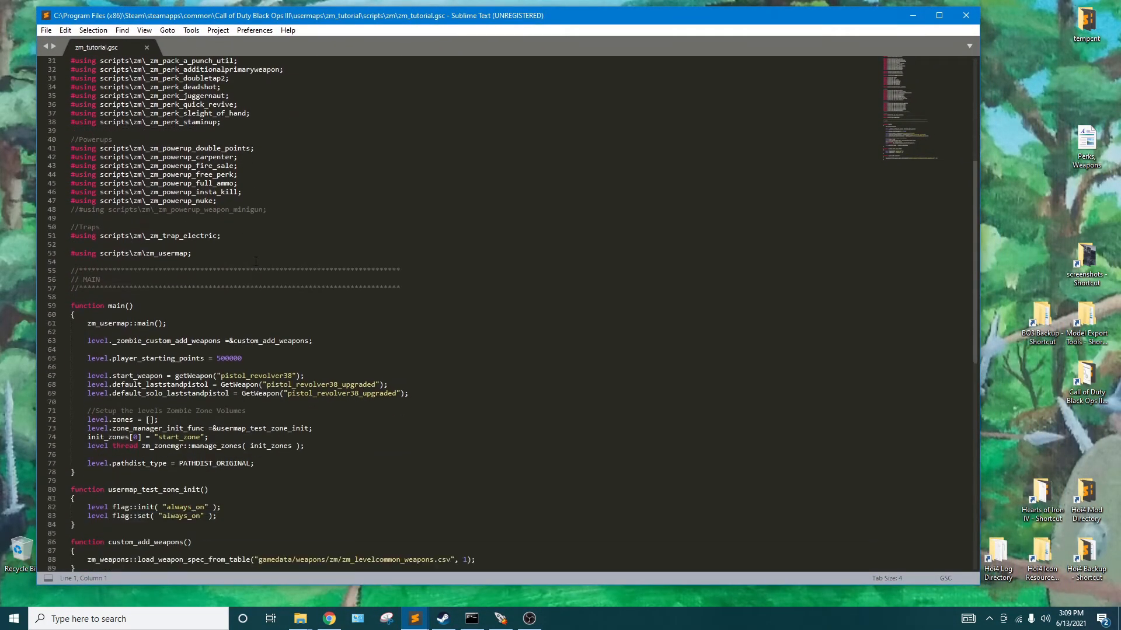
Examine the main() function around the zone volume setup comment and the level.player_starting_points line
click(169, 271)
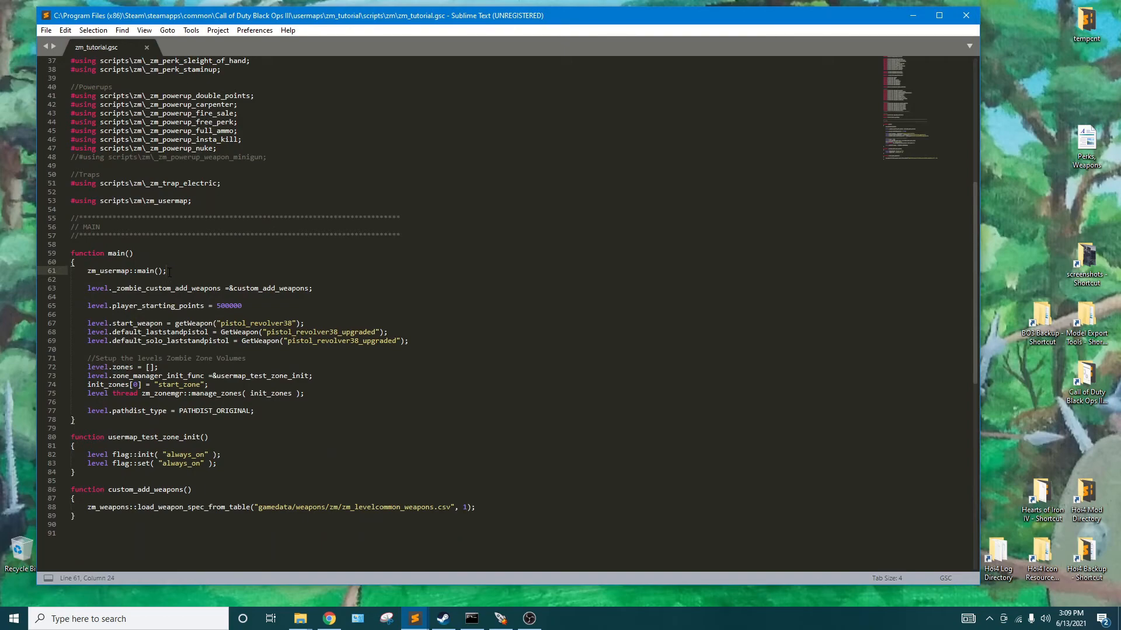
drag(248, 358, 88, 358)
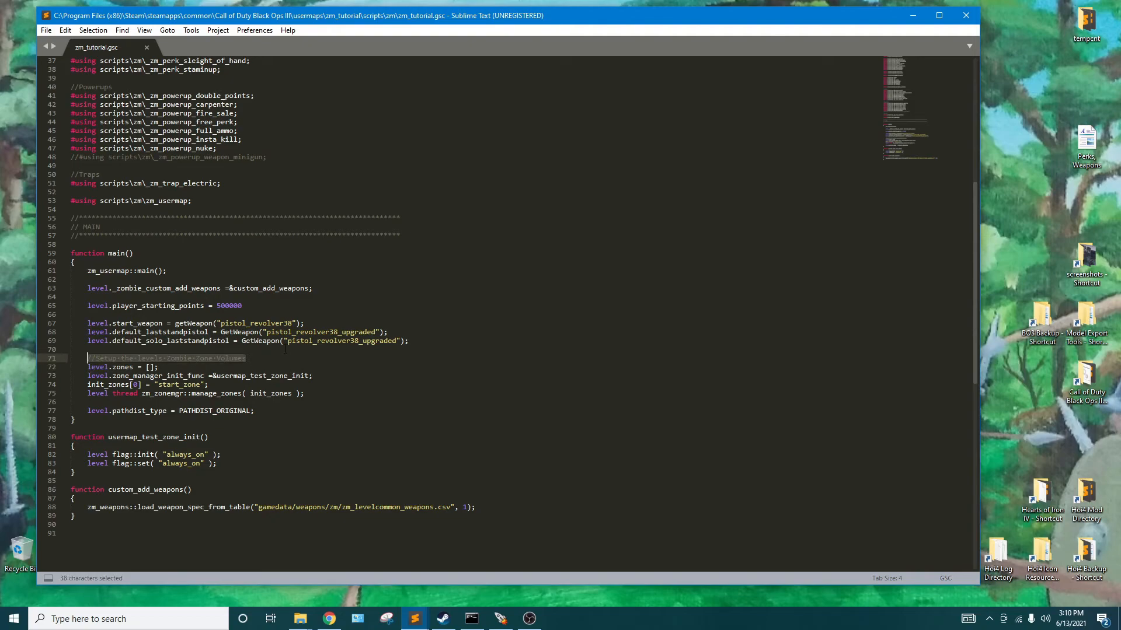
click(319, 347)
click(230, 360)
click(162, 341)
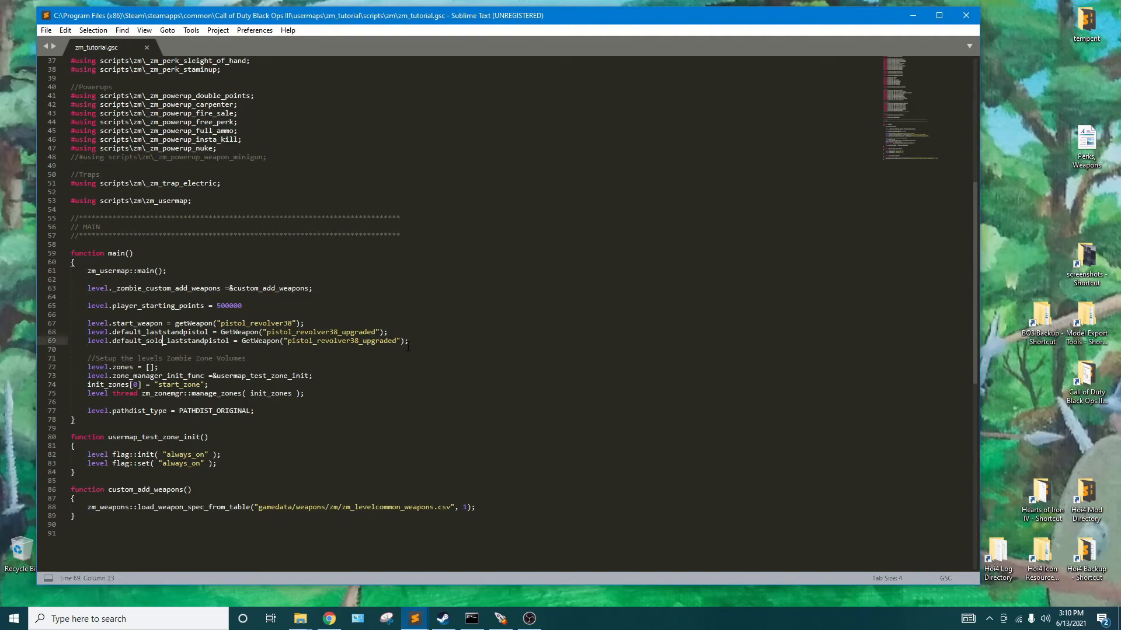
drag(254, 303, 81, 308)
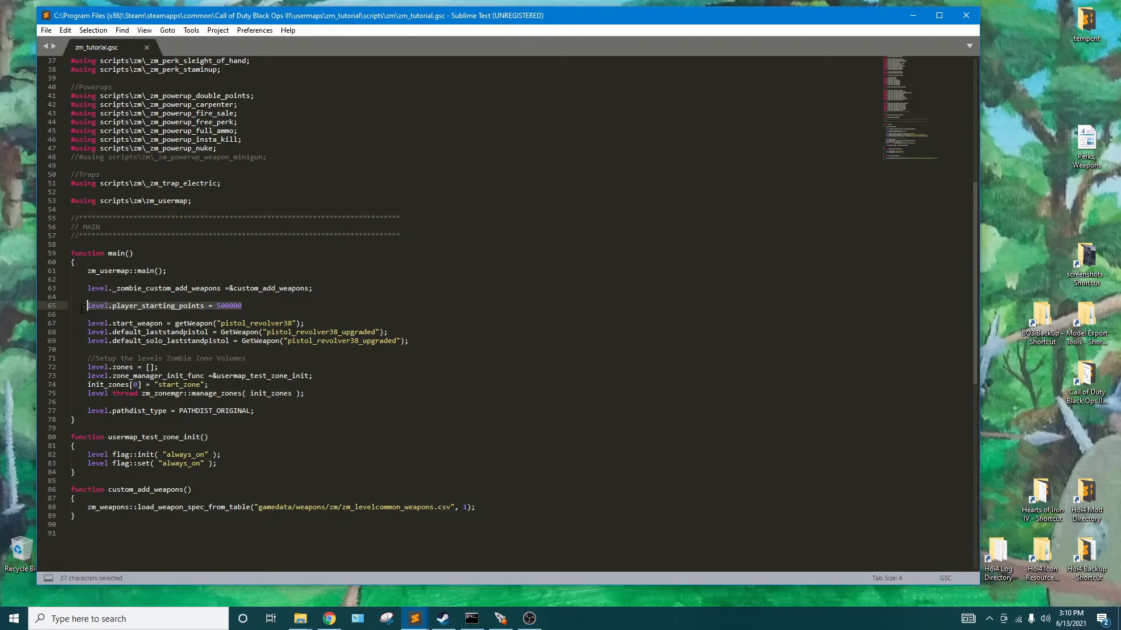
click(82, 313)
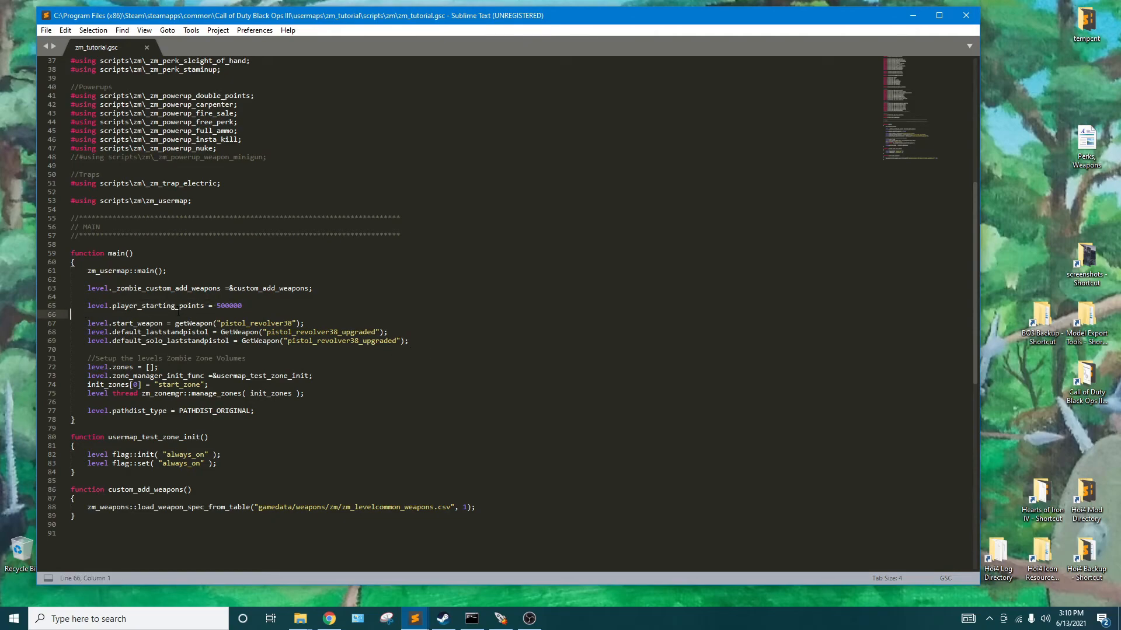
click(242, 307)
drag(243, 307, 216, 308)
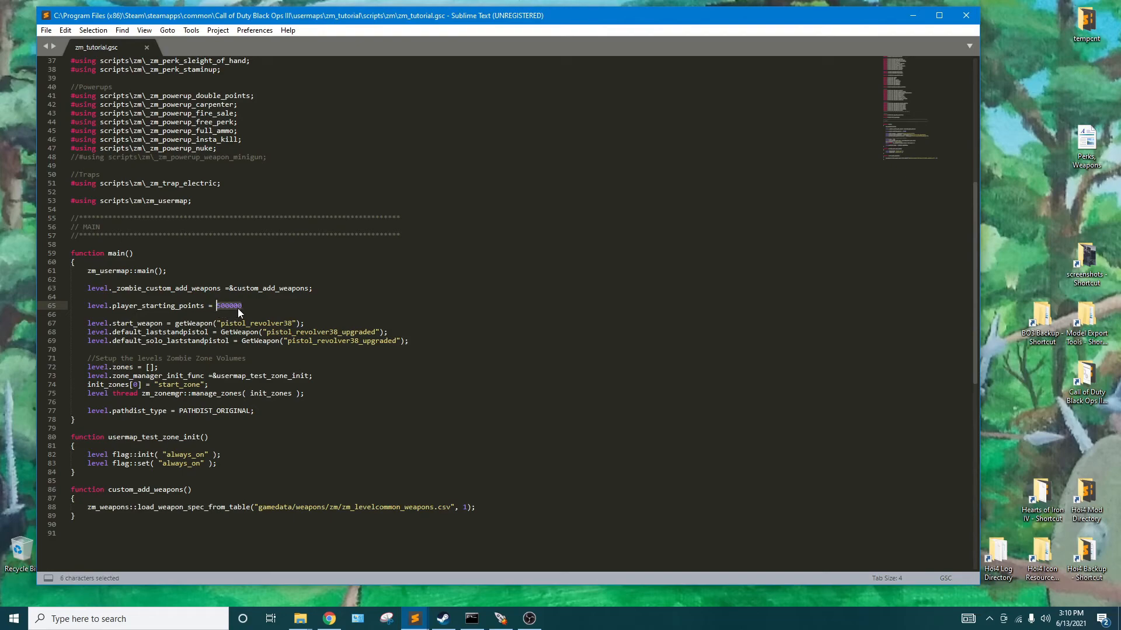
Examine the start weapon, default last-stand pistol and solo last-stand pistol lines in main()
click(265, 323)
click(304, 332)
drag(80, 324, 422, 342)
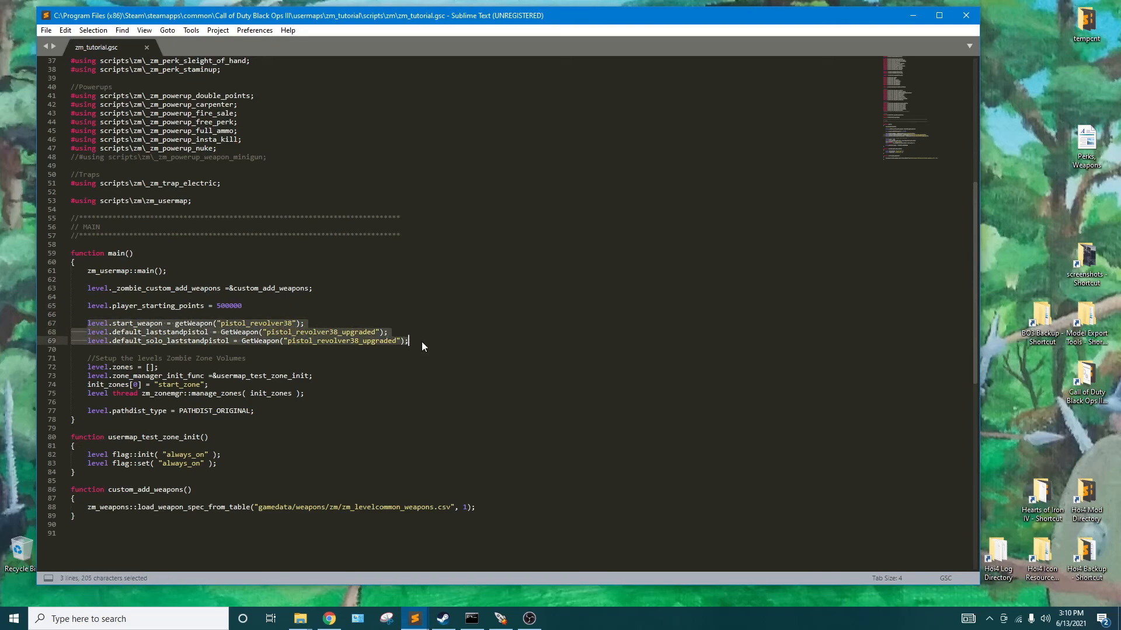
key(Right)
double_click(166, 333)
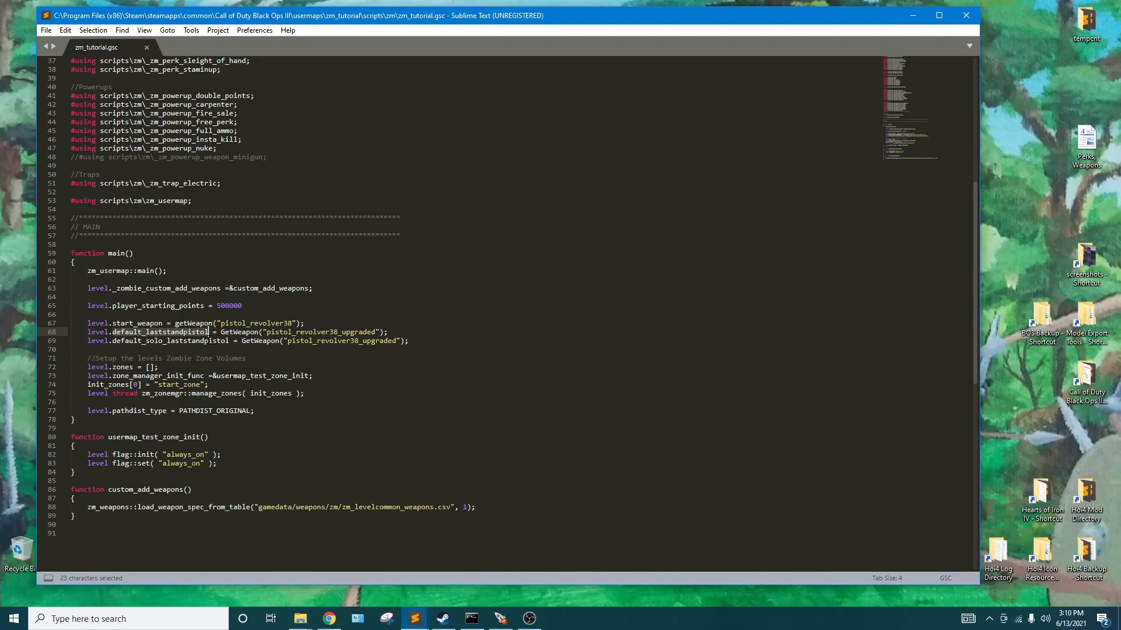
double_click(162, 342)
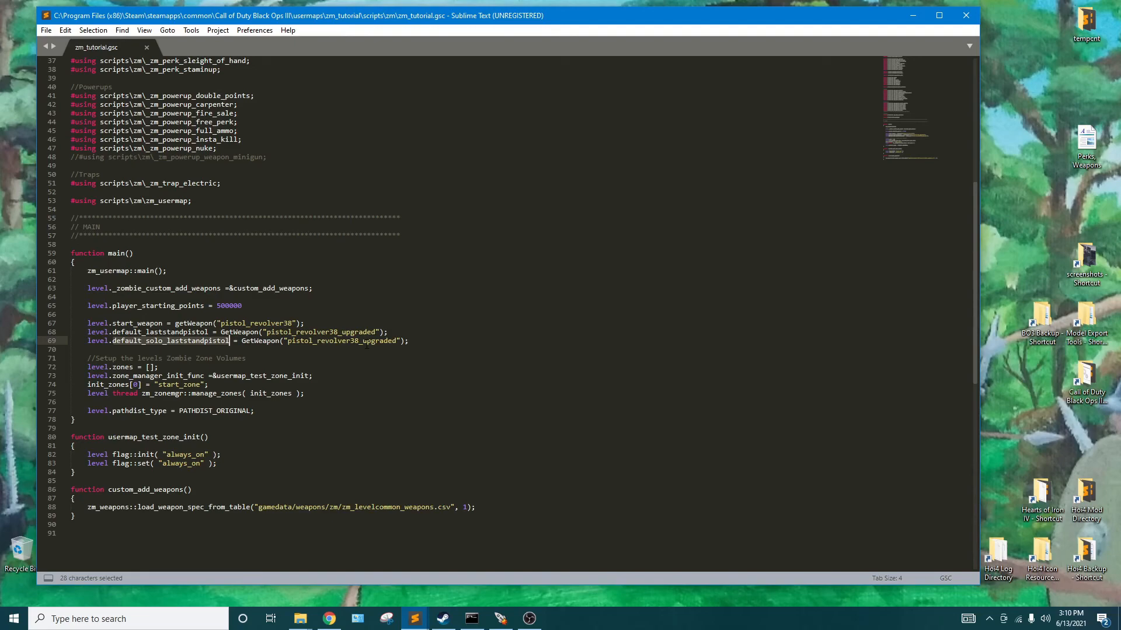
click(185, 348)
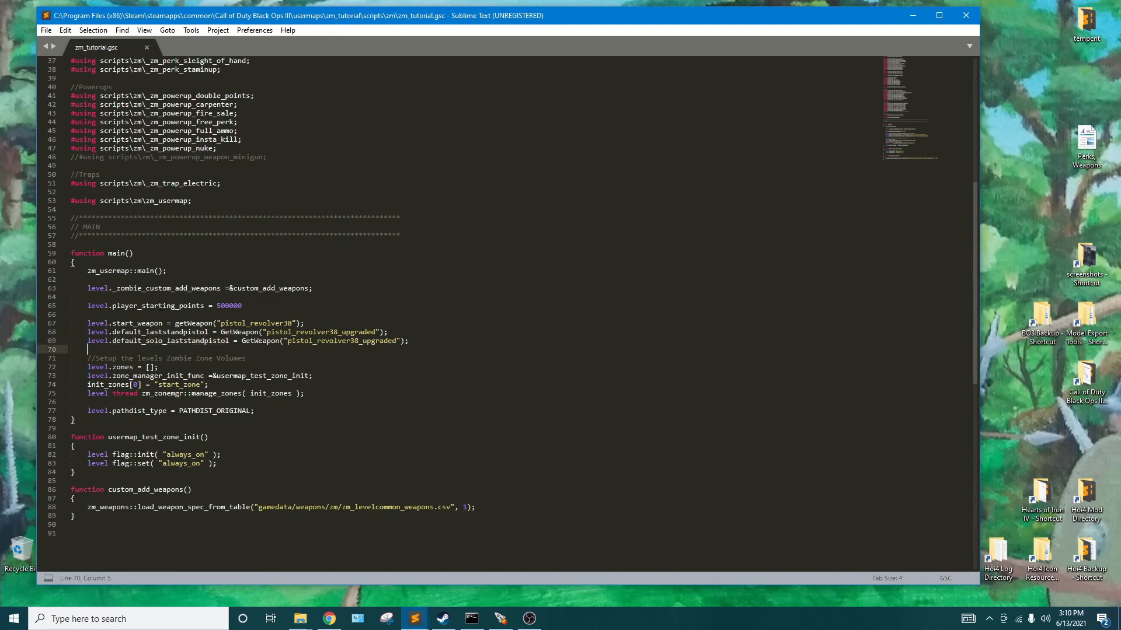
Close zm_tutorial.gsc and the text editor, and return to the Mod Tools Launcher
click(147, 48)
click(965, 15)
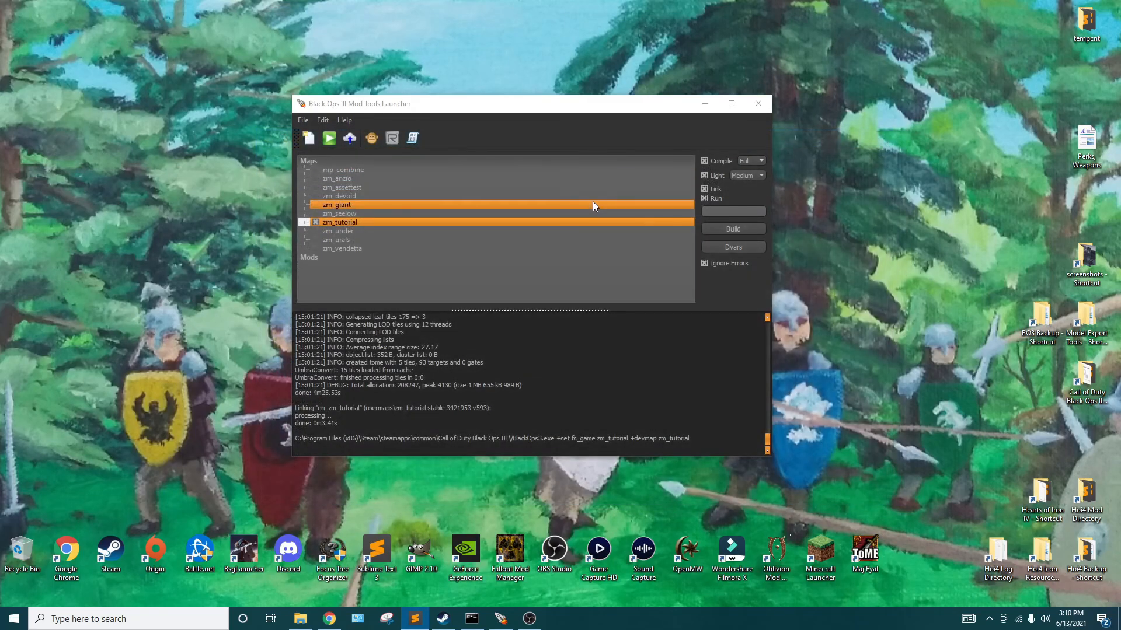
drag(519, 106, 471, 100)
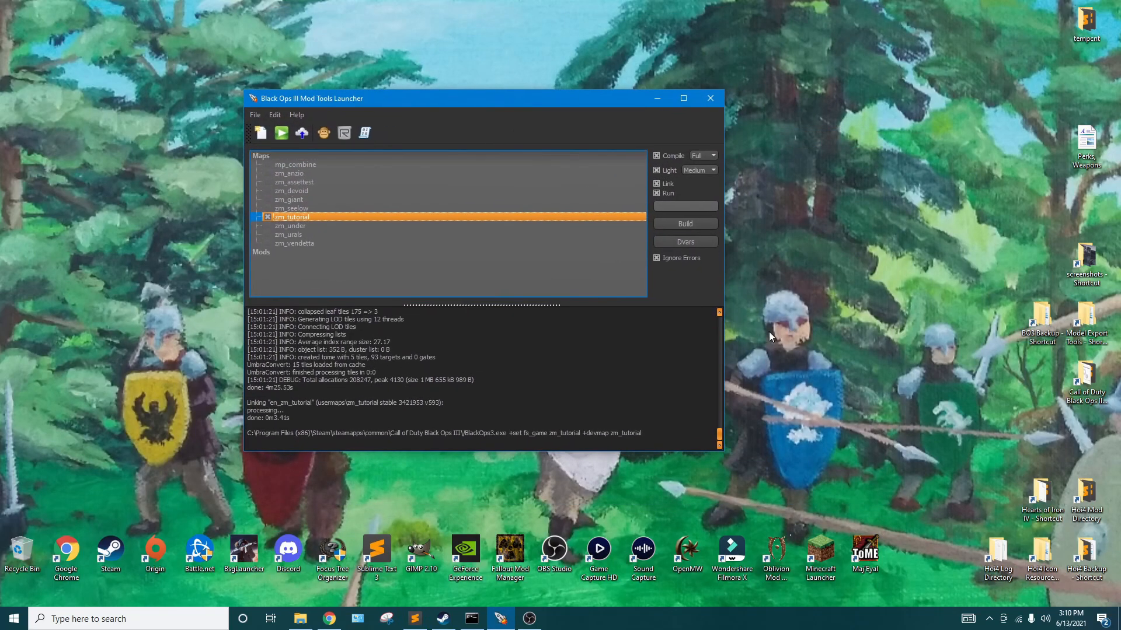